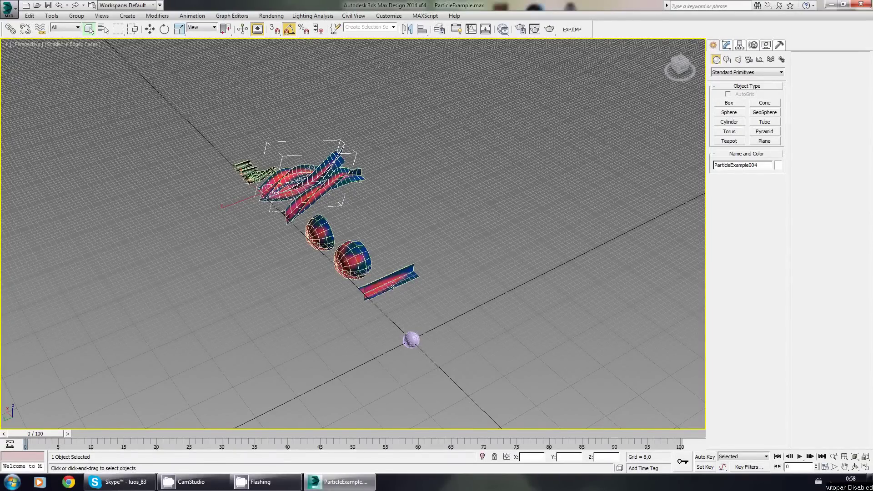
Select the nine textured particle example objects in the row and hide them
middle_click_drag(378, 291, 384, 286, "alt")
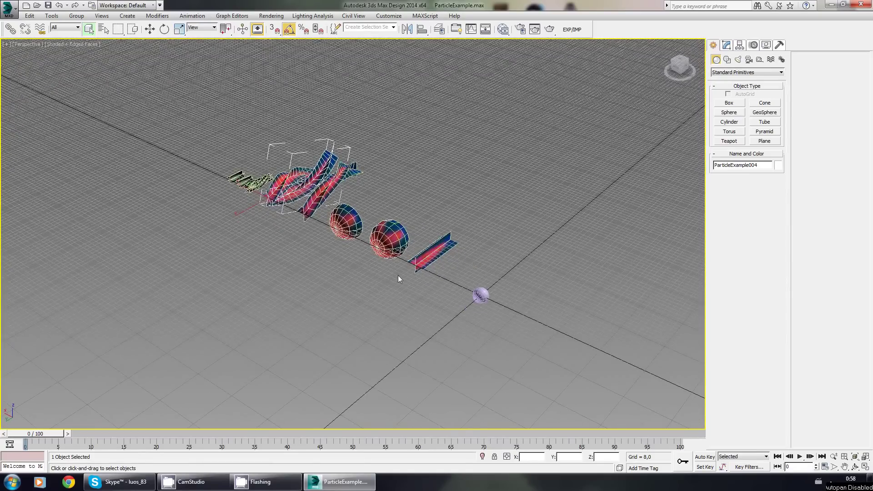
scroll(397, 278, "up", 5)
scroll(386, 207, "down", 5)
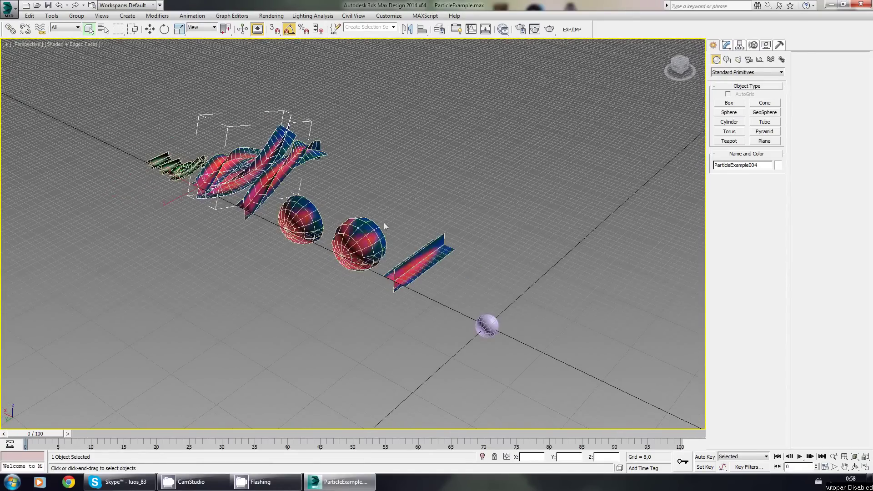
middle_click_drag(386, 259, 386, 275, "alt")
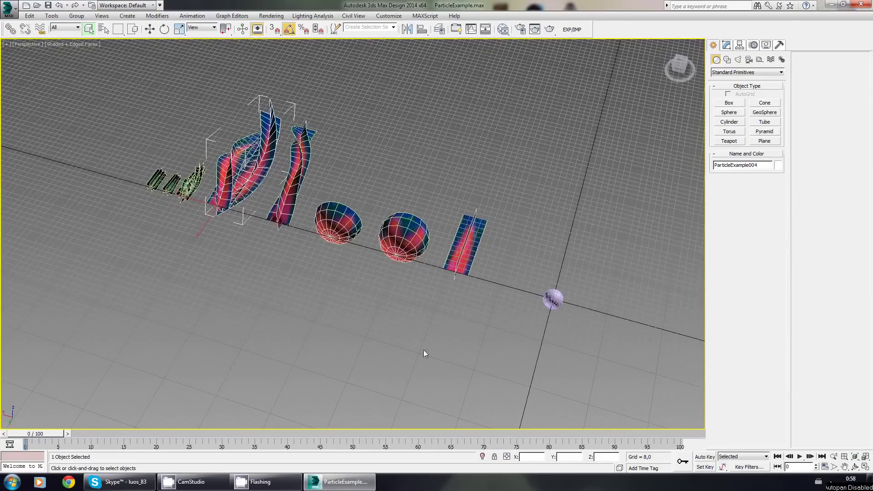
middle_click_drag(455, 308, 433, 312)
scroll(433, 312, "down", 2)
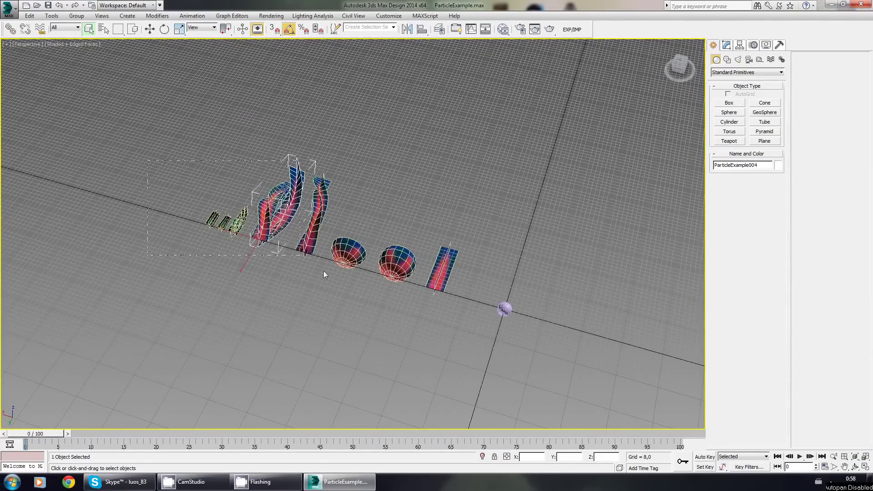
left_click_drag(468, 346, 468, 346)
right_click(391, 282)
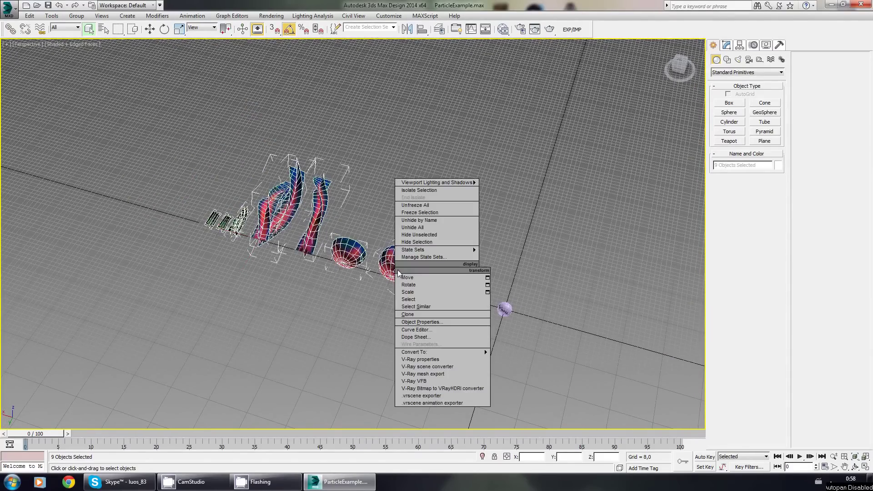
left_click(438, 243)
Clear the center sphere at the origin from the viewport
scroll(515, 333, "up", 3)
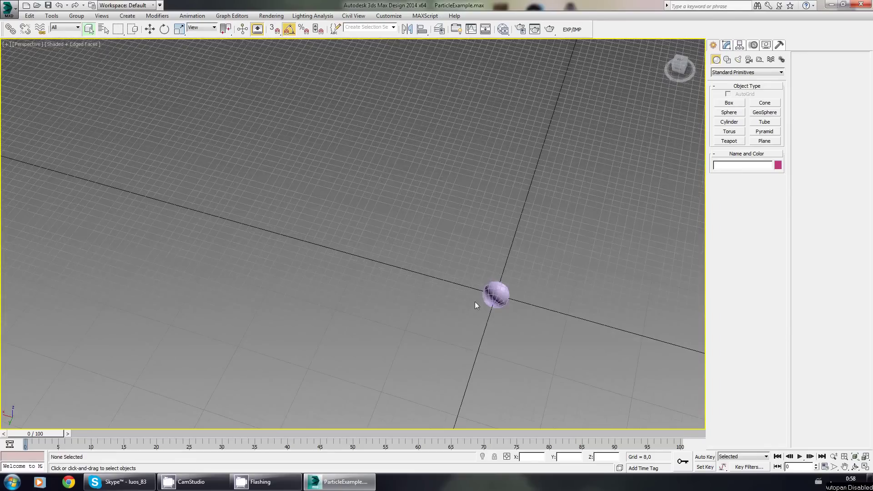
left_click(495, 296)
key("z")
scroll(484, 326, "down", 4)
key("w")
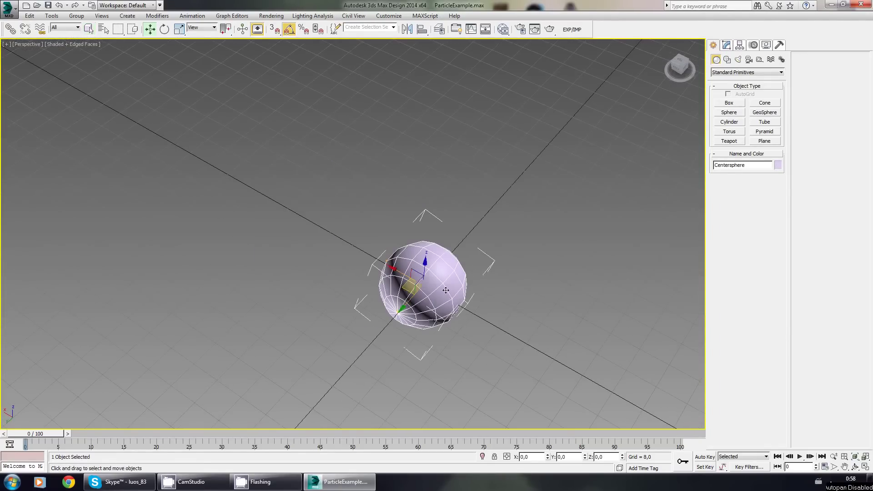
scroll(466, 320, "down", 4)
middle_click_drag(463, 319, 437, 309, "alt")
scroll(437, 309, "down", 2)
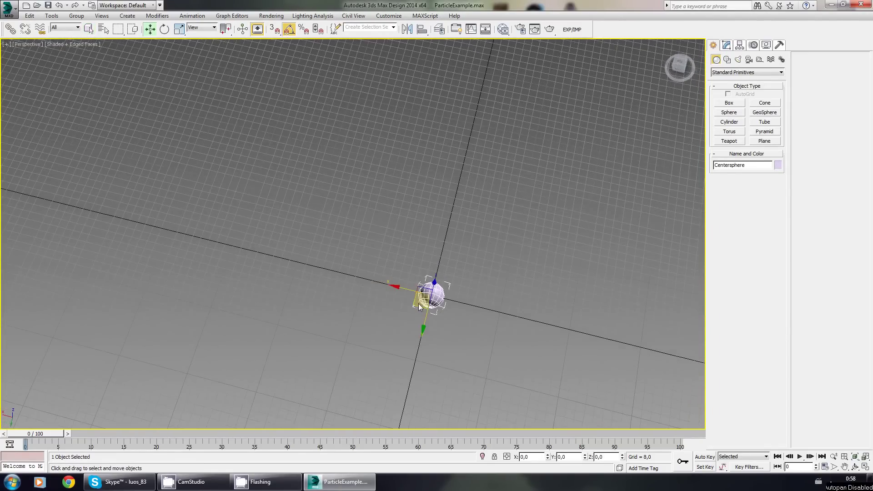
left_click(416, 307)
left_click(421, 302)
left_click_drag(416, 305, 240, 122)
left_click(439, 297)
Create a rectangular plane about 103 long and 24 wide, extending from the origin along the Y axis
scroll(439, 297, "up", 4)
middle_click_drag(439, 297, 398, 287, "alt")
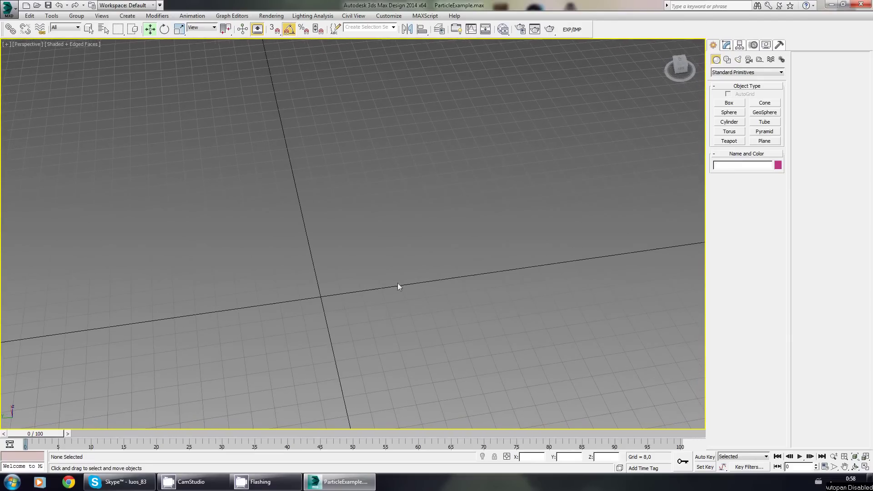
left_click(765, 141)
middle_click_drag(396, 253, 282, 300, "alt")
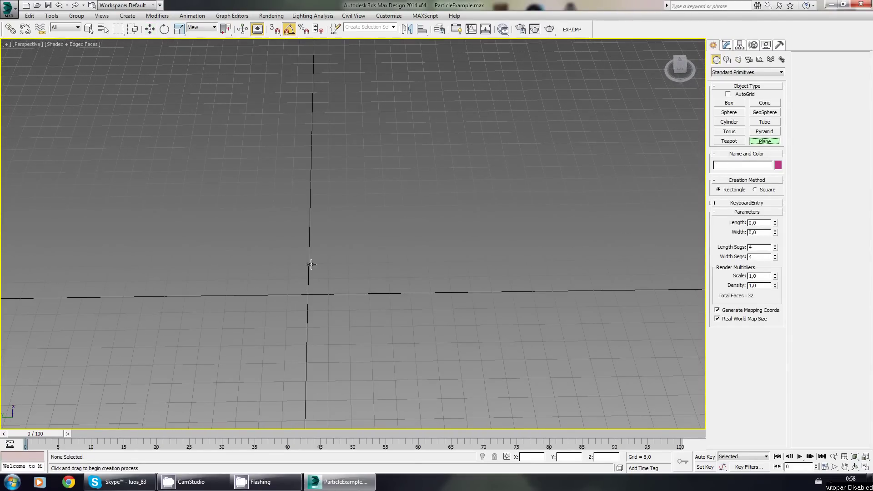
left_click_drag(307, 268, 575, 315)
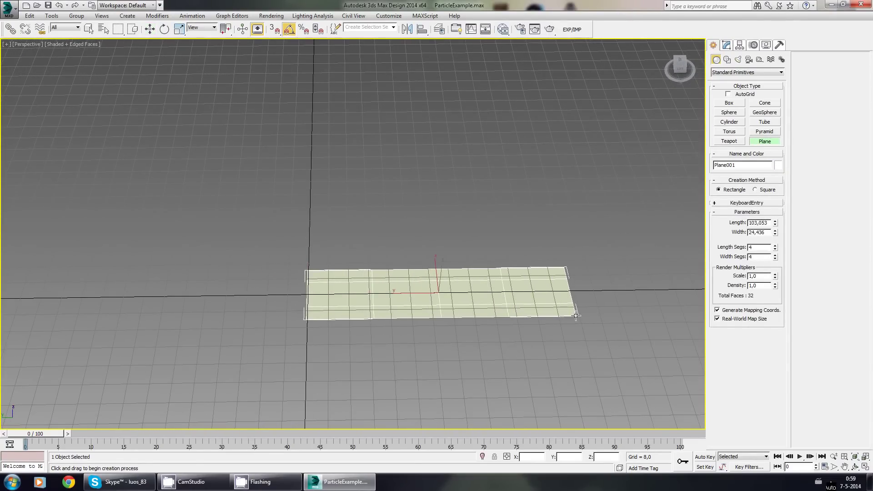
Set the plane's length to 90, width to 32, length segments to 1 and width segments to 2
double_click(757, 223)
type("90")
key("Tab")
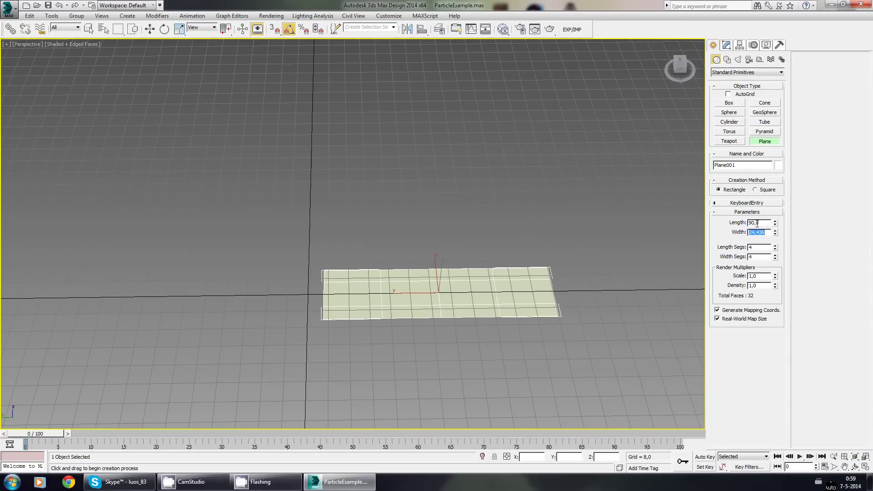
type("32")
key("Tab")
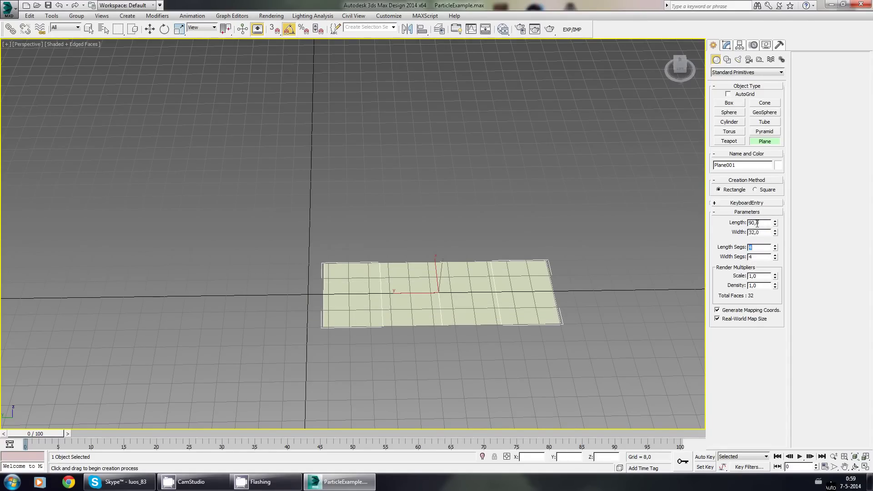
type("1")
key("Tab")
type("2")
Disable Real-World Map Size for the plane and convert it to an Editable Poly
middle_click_drag(441, 308, 410, 286)
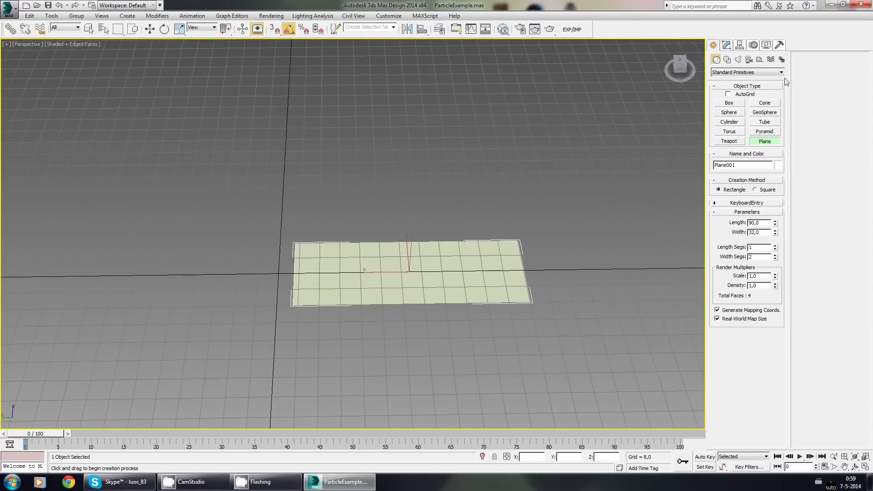
left_click(730, 319)
left_click(726, 45)
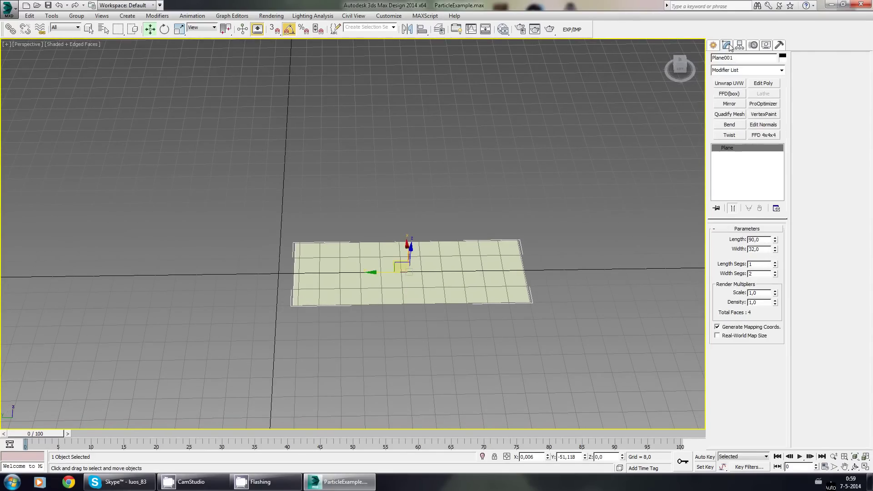
right_click(745, 151)
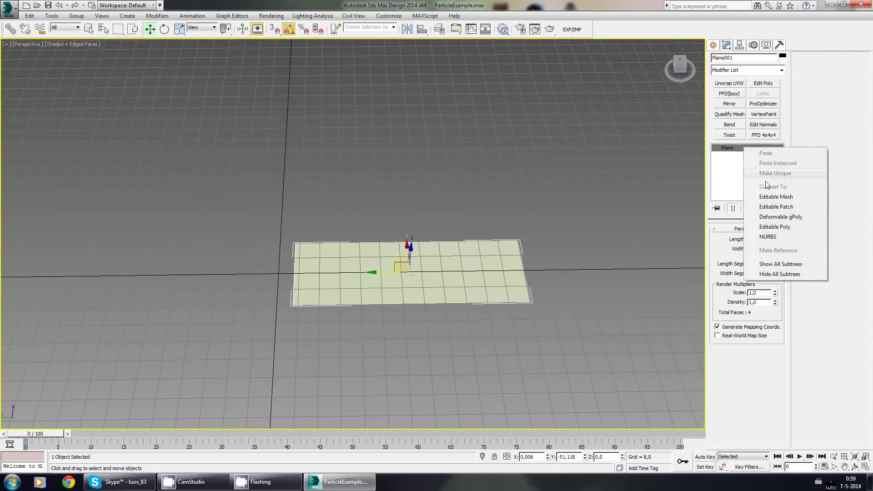
left_click(775, 227)
Enable snapping and move the plane so the middle of its short edge snaps to the world origin
scroll(271, 305, "up", 5)
middle_click_drag(386, 257, 374, 292)
key("s")
left_click_drag(357, 281, 319, 281)
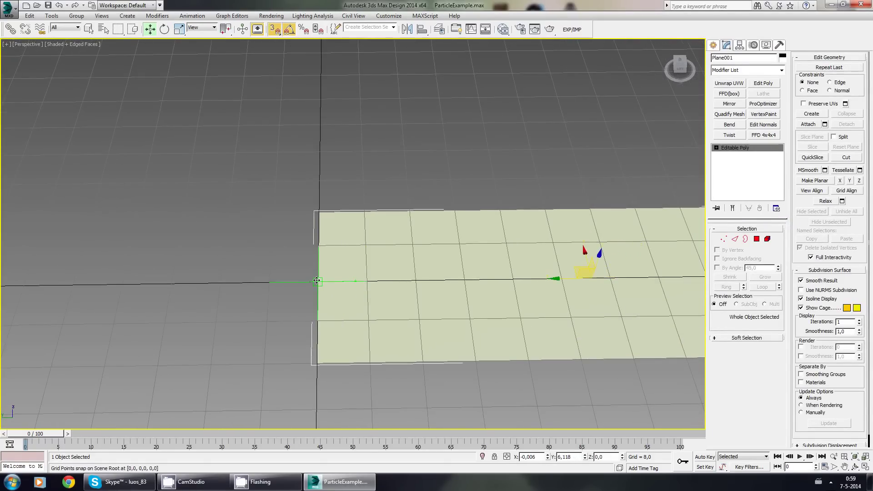
Move only the plane's pivot to the world origin at 0, 0, 0, then return to its modifier settings
scroll(471, 267, "down", 3)
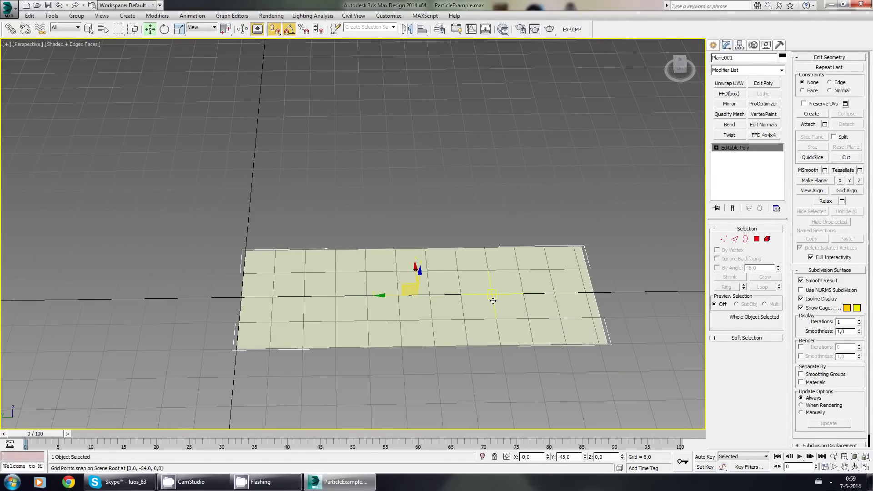
mouse_move(450, 312)
middle_mouse_down("alt")
mouse_move(442, 315)
mouse_move(509, 232)
middle_mouse_up("alt")
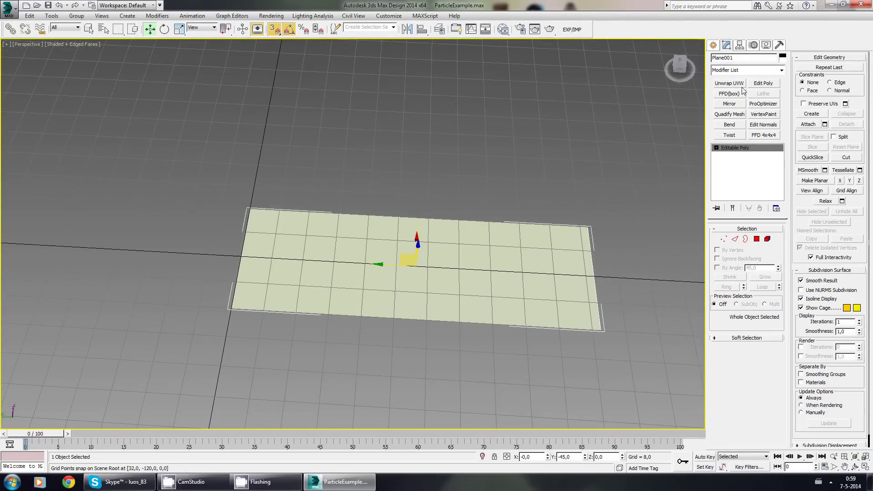
left_click(739, 45)
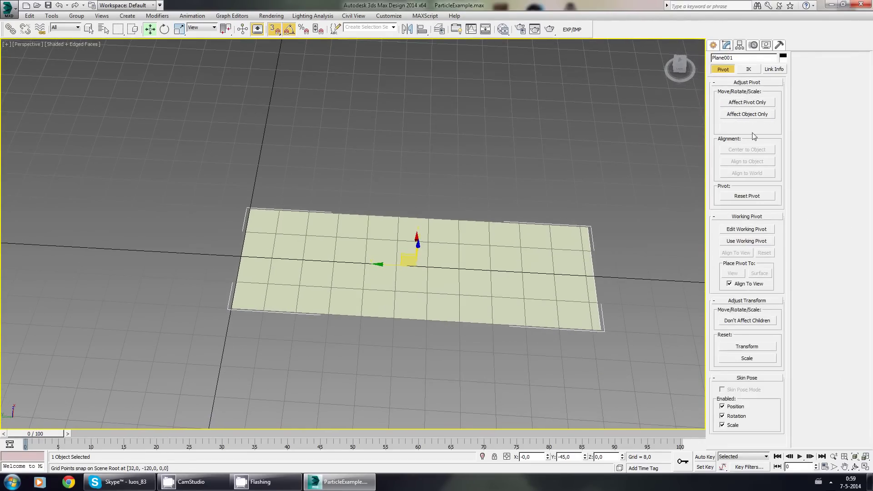
left_click(750, 105)
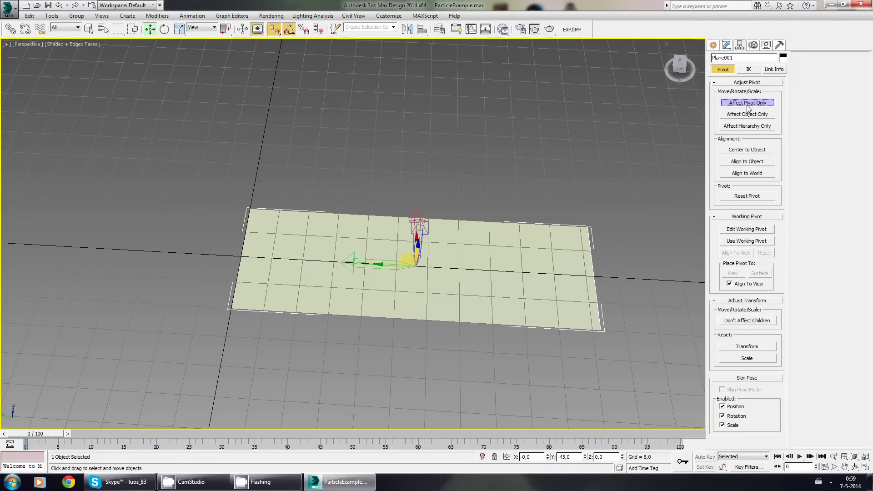
right_click(585, 458)
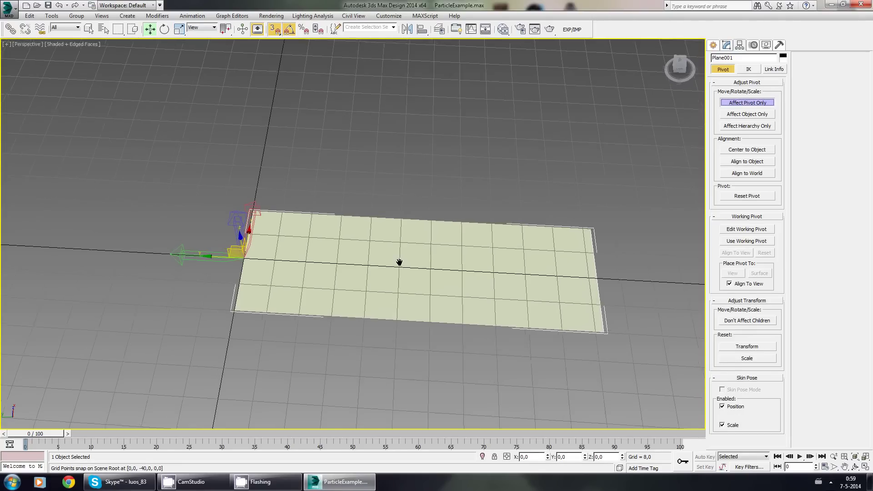
middle_click_drag(399, 261, 373, 282, "alt")
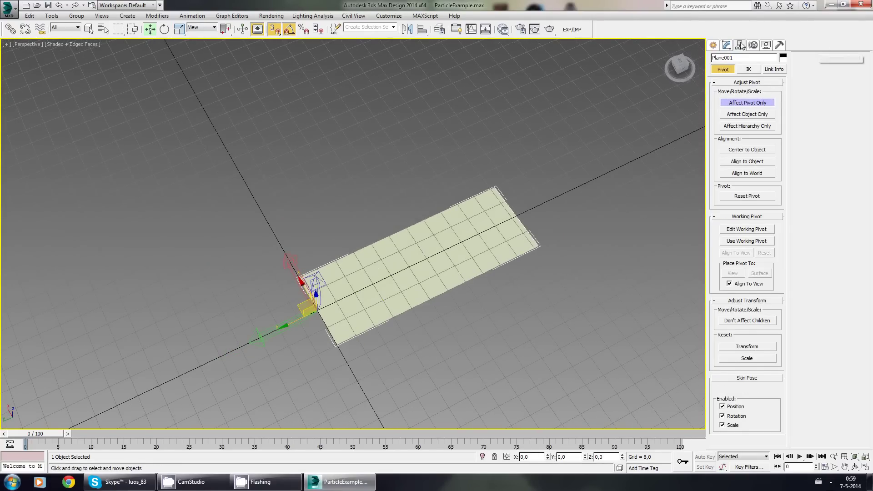
left_click(727, 47)
Assign the VRayMtl material linked to the Map #124 bitmap to the plane and close the Slate Material Editor
middle_click_drag(494, 277, 460, 86)
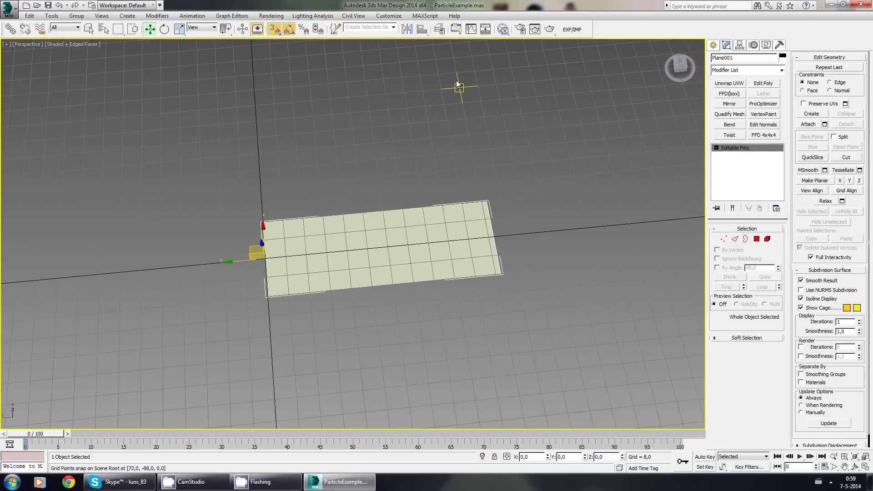
left_click(503, 30)
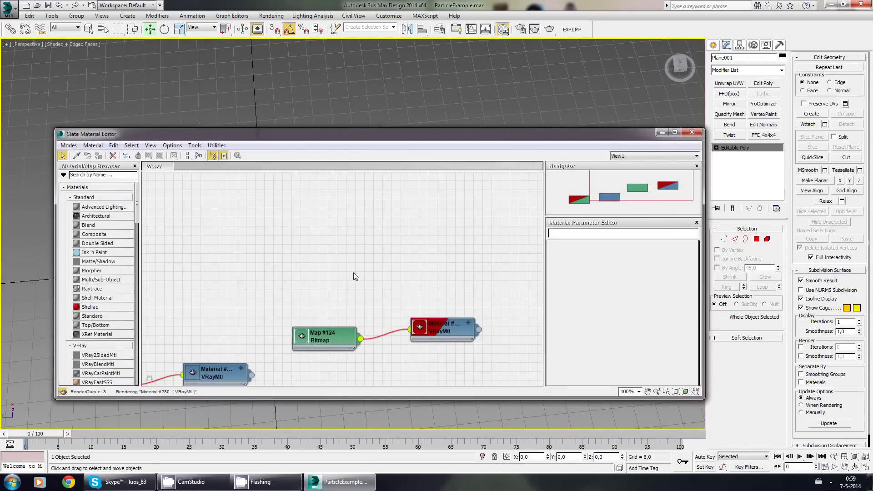
middle_click_drag(358, 284, 363, 240)
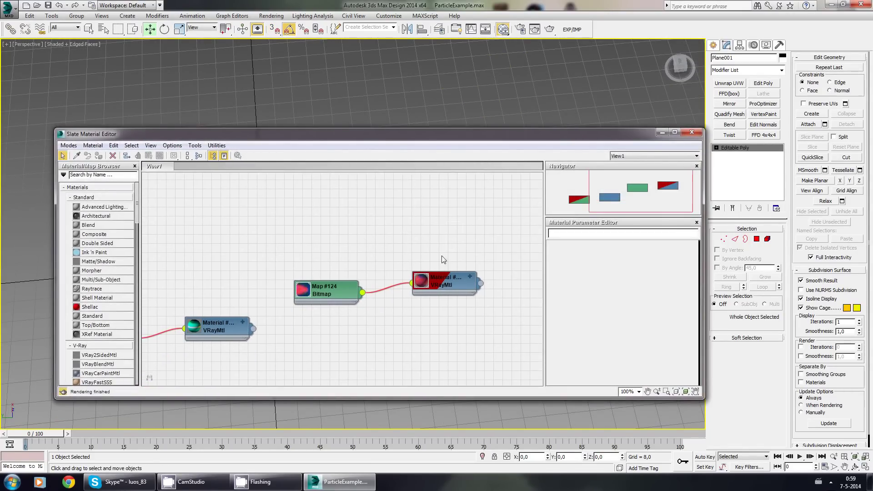
left_click(356, 298)
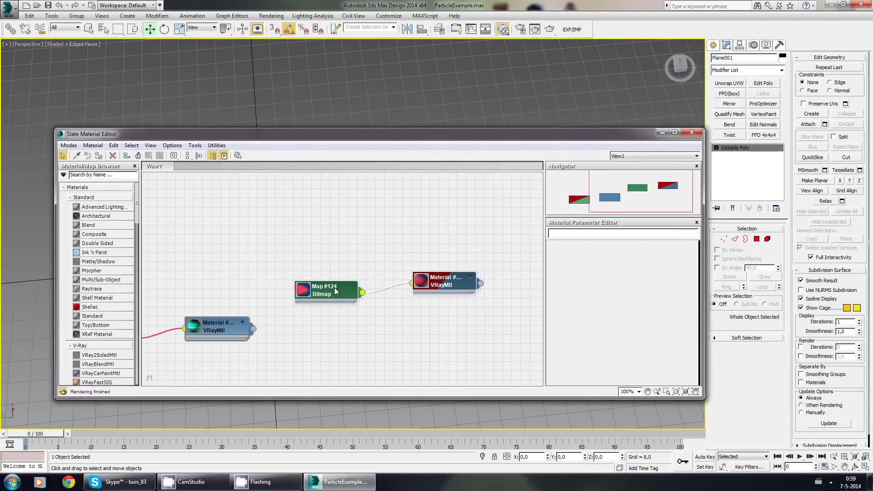
left_click(380, 237)
left_click(340, 288)
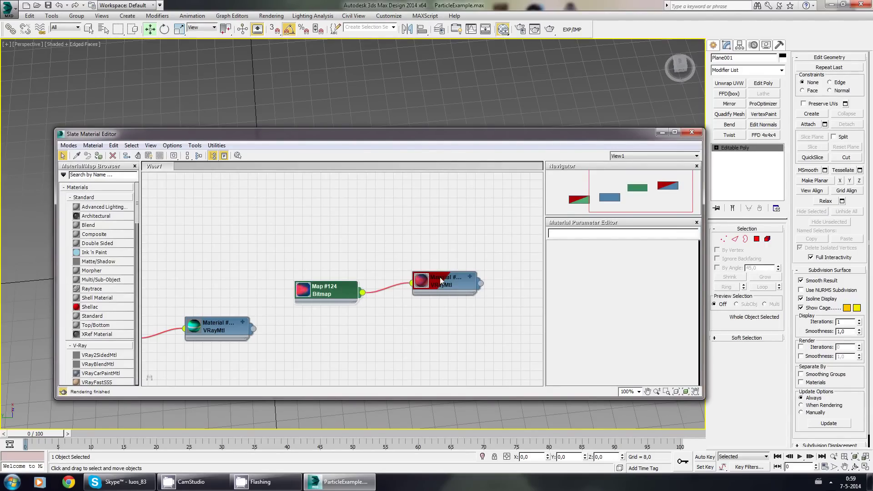
left_click(441, 281)
left_click_drag(290, 140, 321, 282)
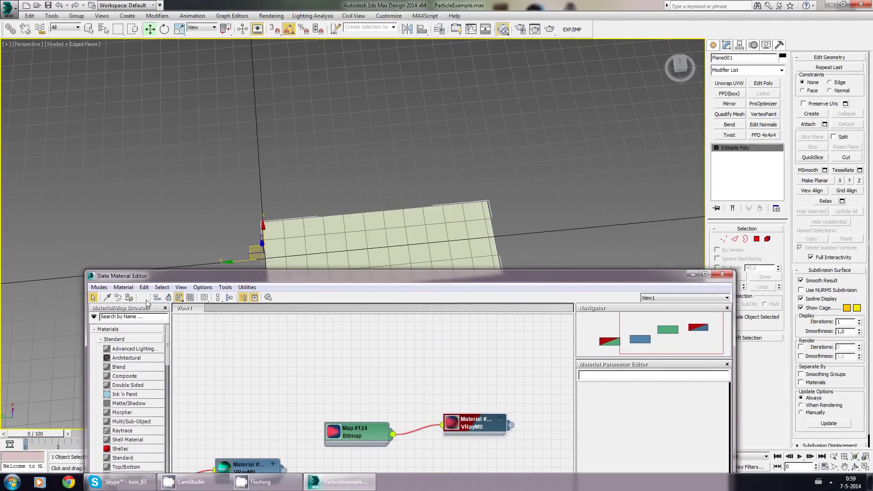
left_click(723, 274)
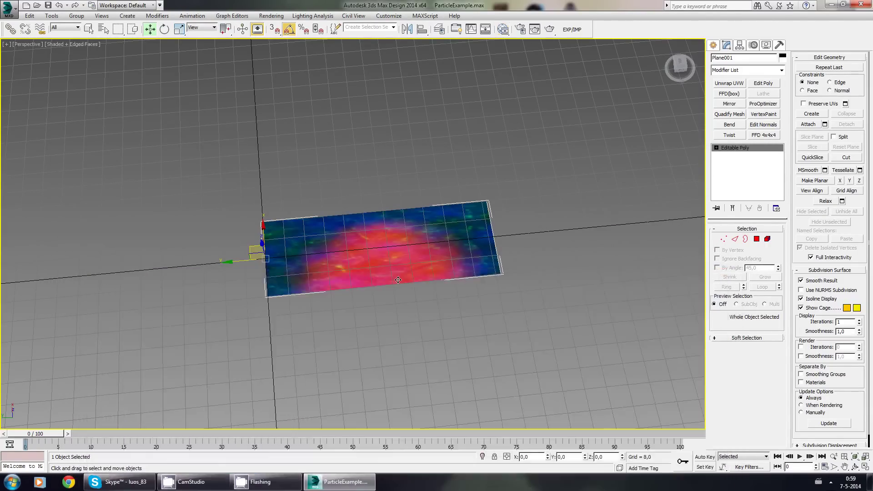
Add an Unwrap UVW modifier to the plane and open its UV editor
scroll(397, 253, "up", 3)
middle_click_drag(398, 252, 406, 261)
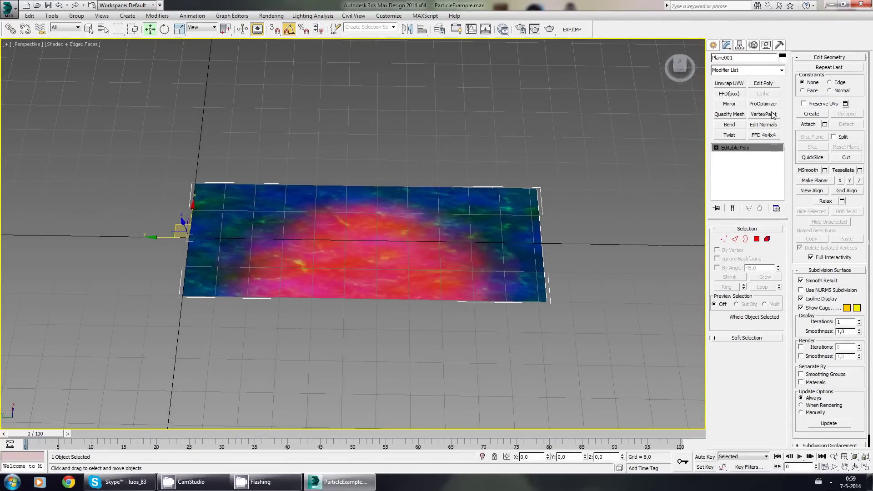
left_click(730, 83)
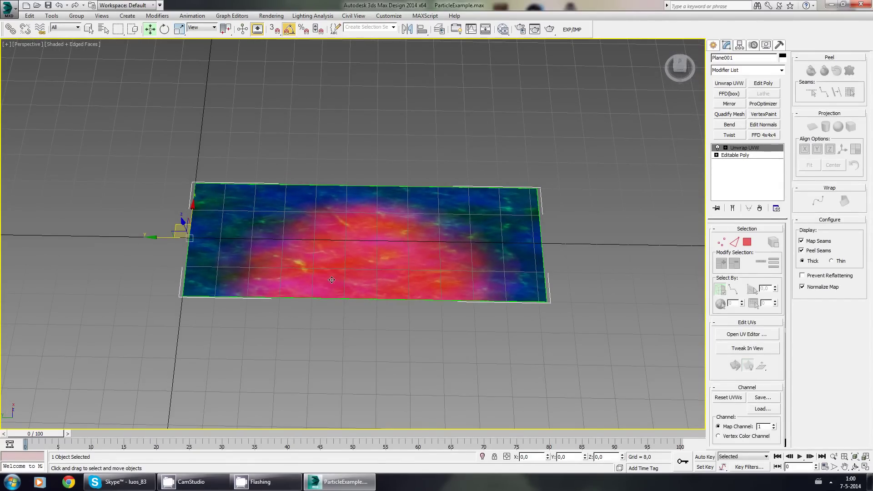
left_click(745, 334)
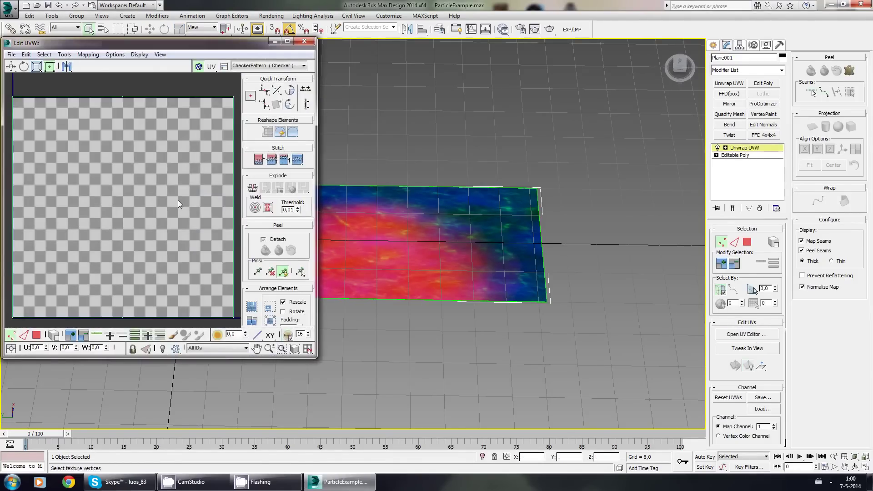
Select all the plane's UV vertices and rotate them 90 degrees so the texture runs along its length
left_click_drag(105, 154, 190, 216)
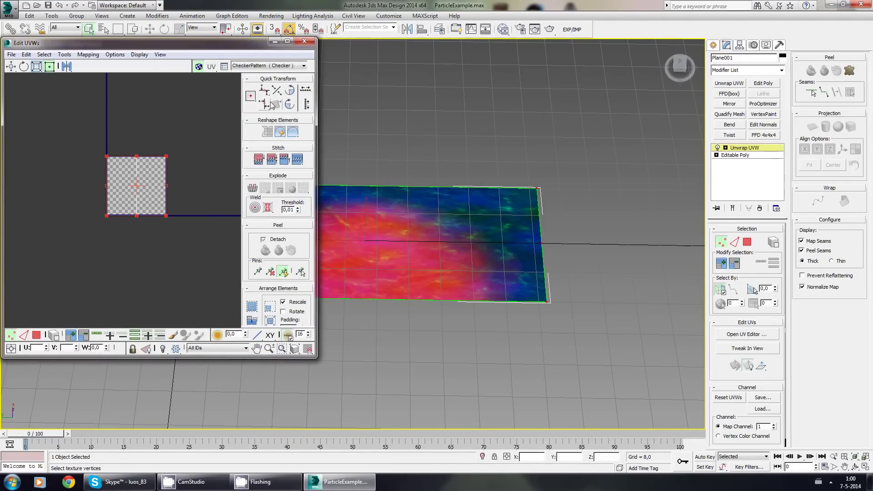
left_click(289, 92)
middle_click_drag(357, 216, 523, 205)
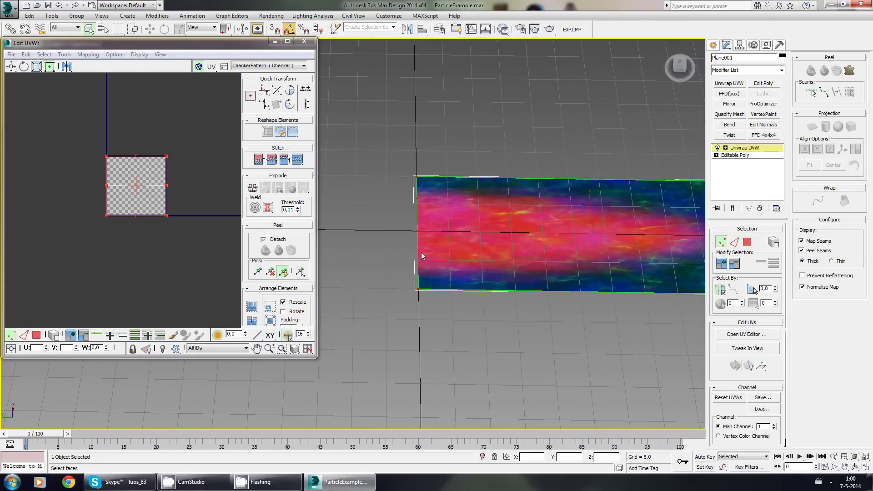
Display the Map #124 (CombinedRGB.tga) bitmap as the background texture in the plane's UV editor and reposition the editor window
mouse_move(454, 229)
middle_mouse_down()
mouse_move(484, 224)
mouse_move(421, 226)
mouse_move(443, 230)
middle_mouse_up()
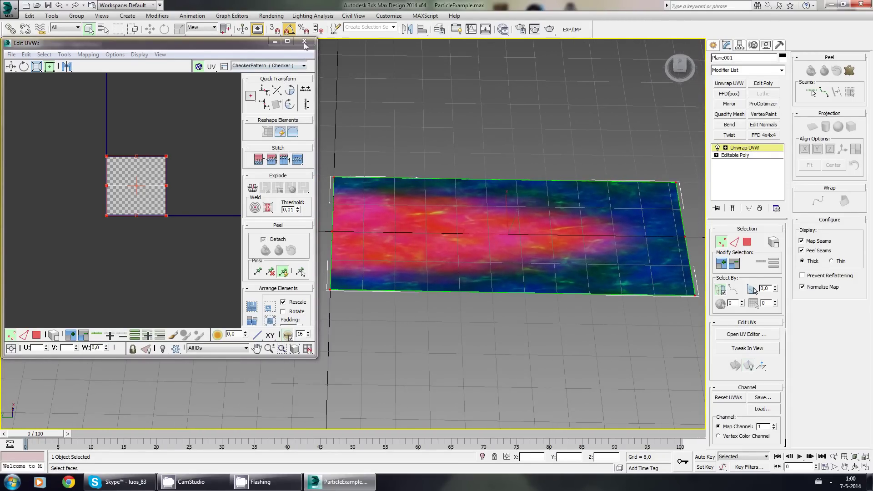
scroll(177, 184, "up", 2)
left_click(258, 66)
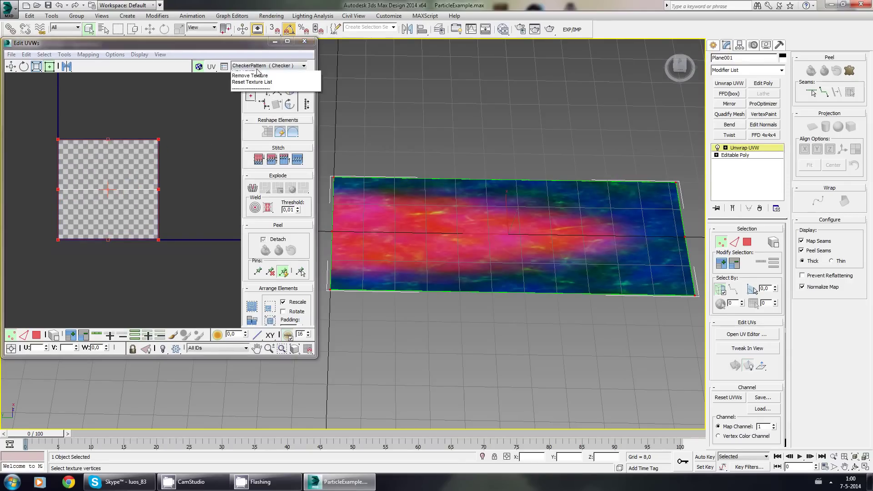
left_click(252, 84)
scroll(177, 163, "up", 3)
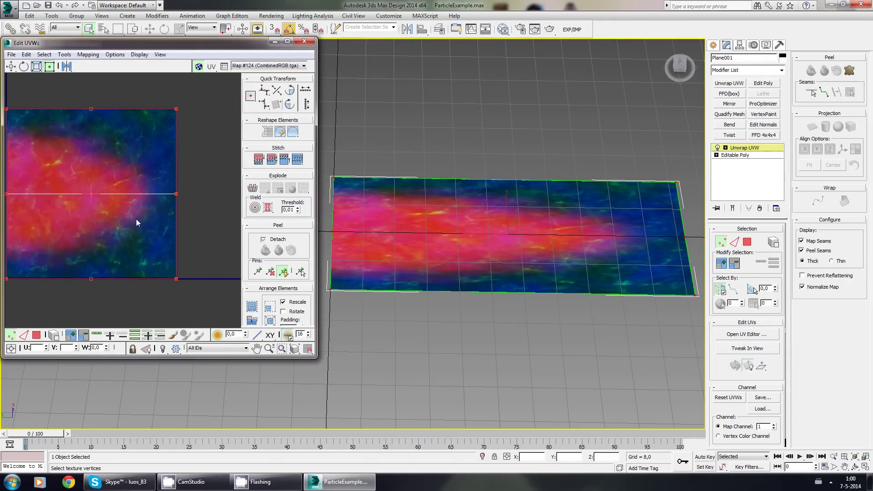
scroll(136, 222, "up", 2)
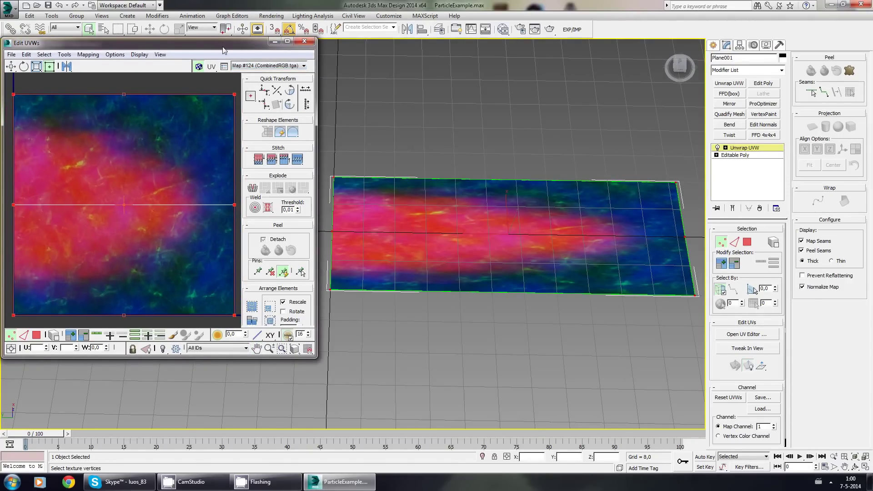
left_click_drag(223, 48, 444, 41)
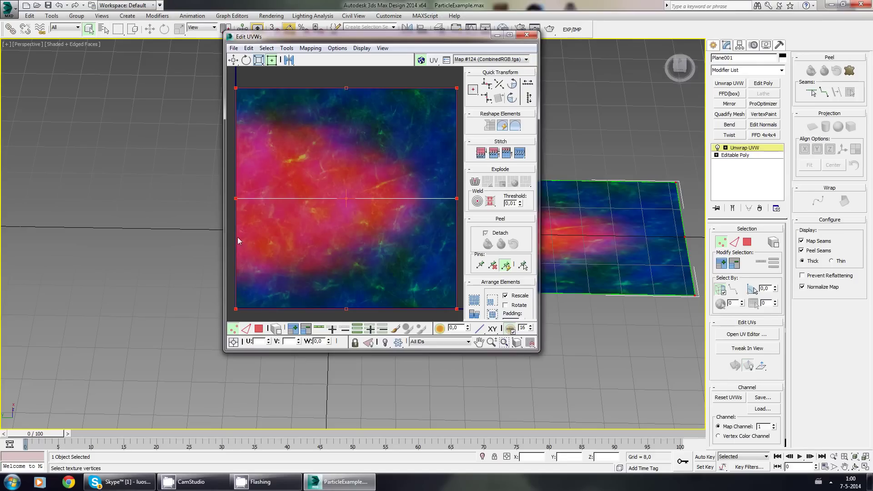
Move the UV vertices at the dark tail end of the texture slightly inward, to about U 0.96
left_click_drag(455, 110, 470, 314)
left_click_drag(456, 211, 446, 210)
middle_click_drag(398, 169, 387, 171)
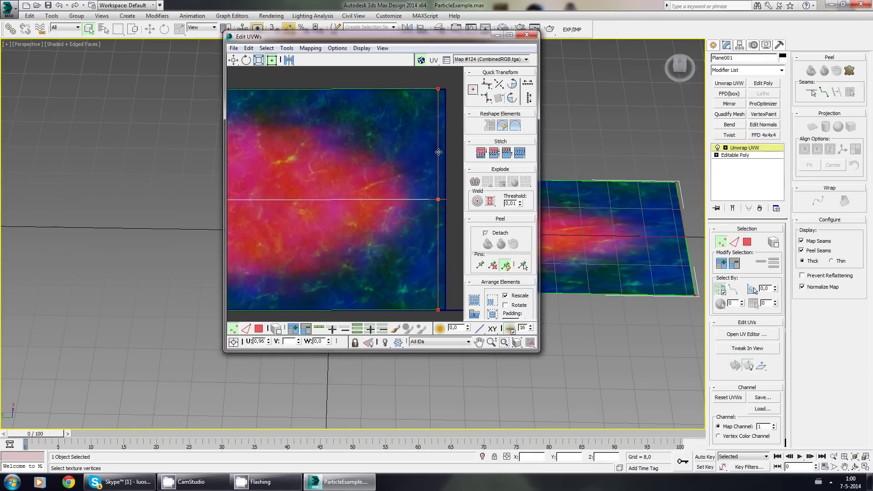
Close the UV editor and collapse the plane's whole modifier stack
left_click(526, 35)
right_click(753, 149)
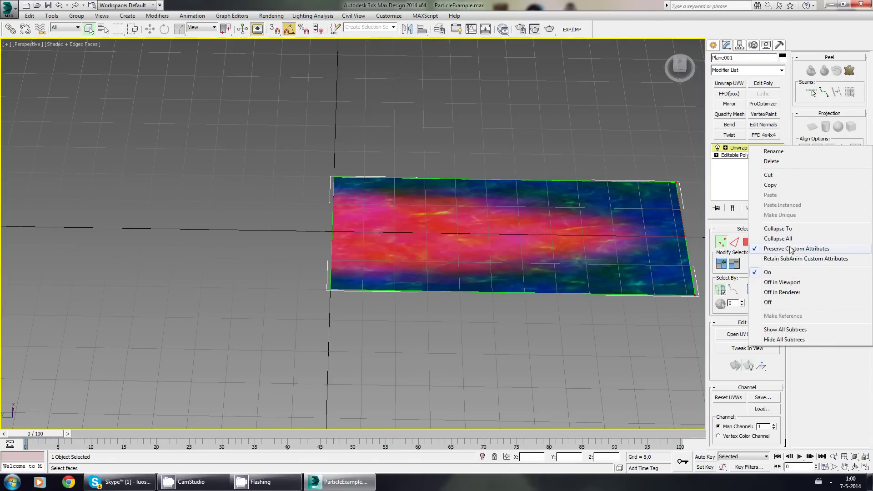
left_click(791, 239)
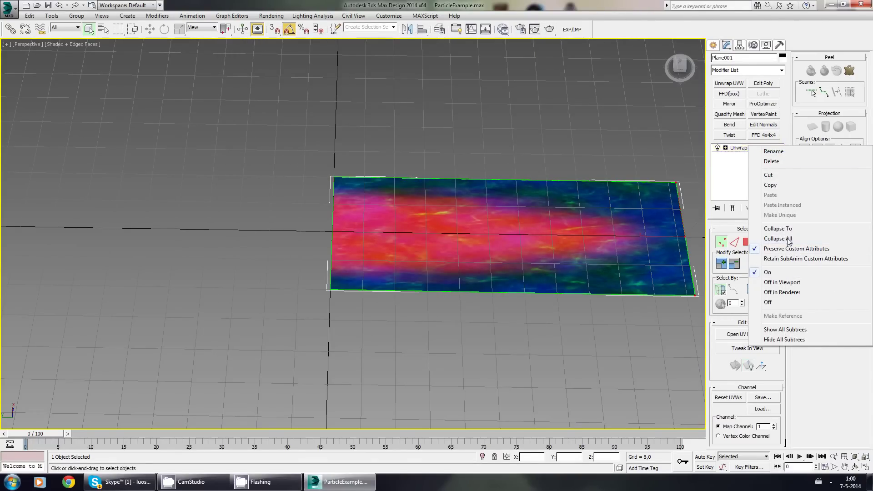
Create one independent copy of the plane rotated 90 degrees around its length, so the two planes form a cross
middle_click_drag(589, 265, 524, 276)
scroll(525, 276, "down", 3)
key("w")
middle_click_drag(465, 266, 387, 267, "alt")
key("e")
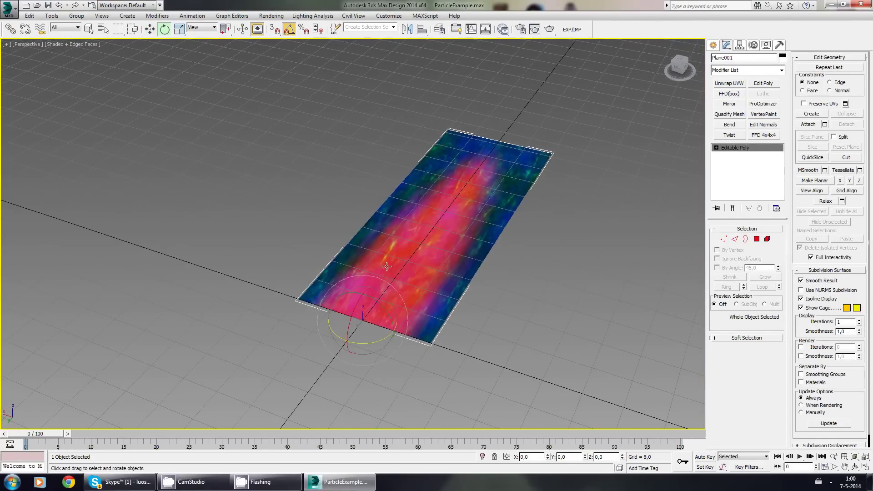
mouse_move(364, 301)
left_mouse_down("shift")
mouse_move(436, 341)
mouse_move(411, 317)
left_mouse_up("shift")
left_click(389, 213)
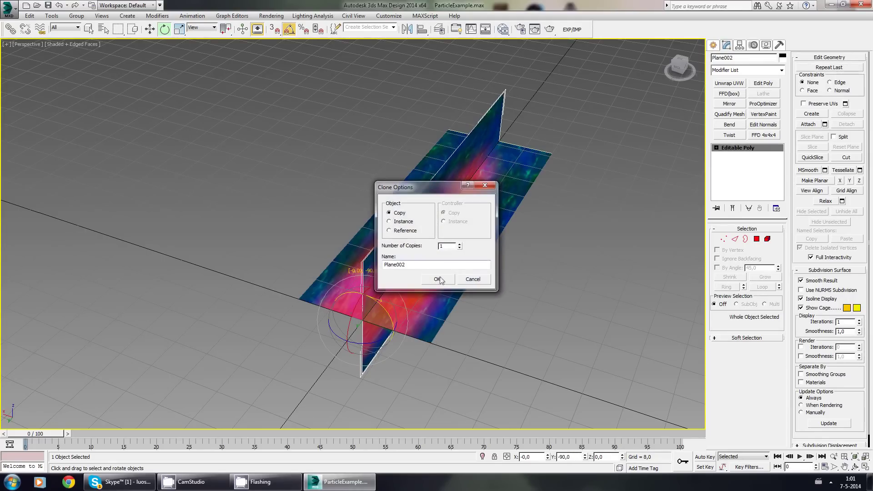
left_click(440, 281)
Attach the horizontal plane to the upright copy, then weld all vertices of the combined mesh
mouse_move(506, 278)
middle_mouse_down("alt")
mouse_move(479, 245)
mouse_move(455, 287)
middle_mouse_up("alt")
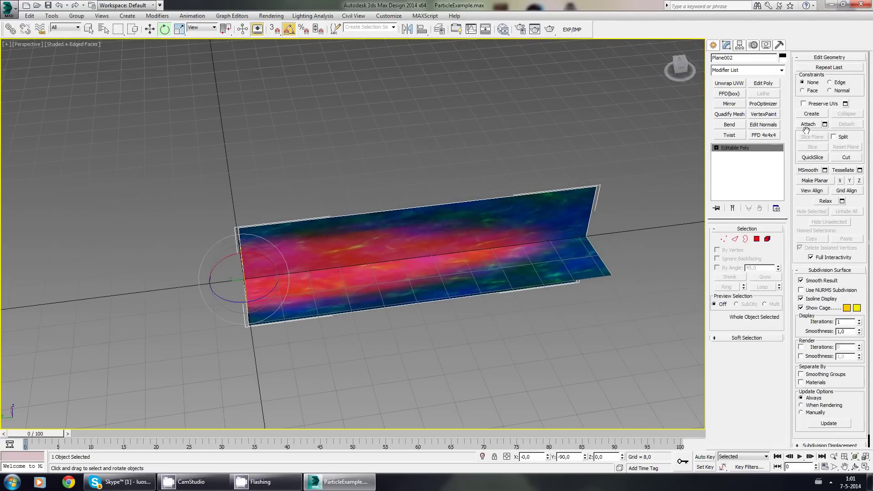
left_click(808, 124)
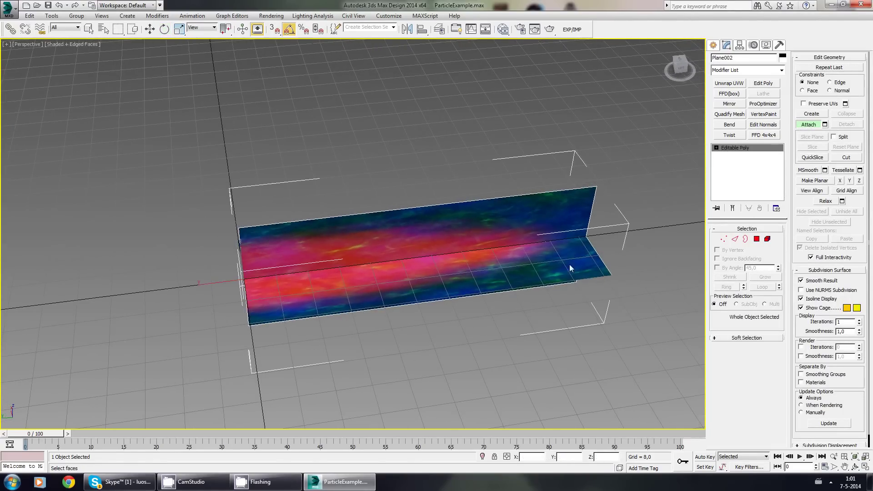
middle_click_drag(571, 269, 541, 266, "alt")
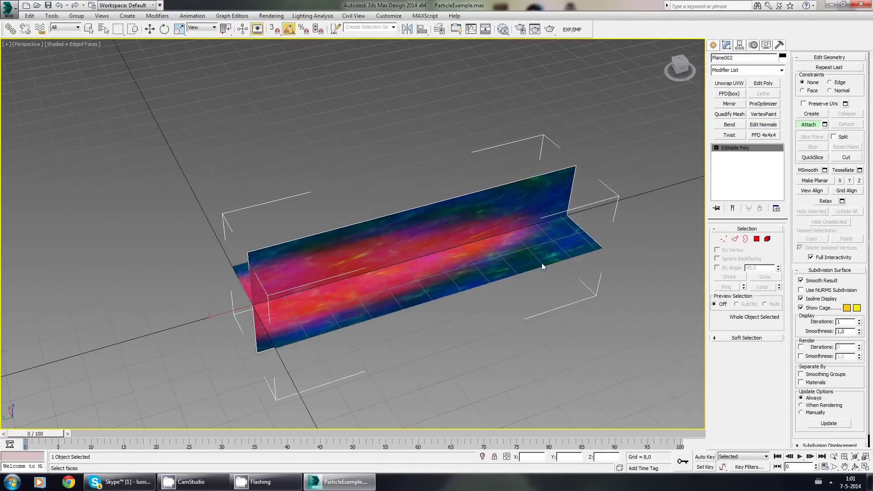
left_click(723, 238)
key("ctrl+a")
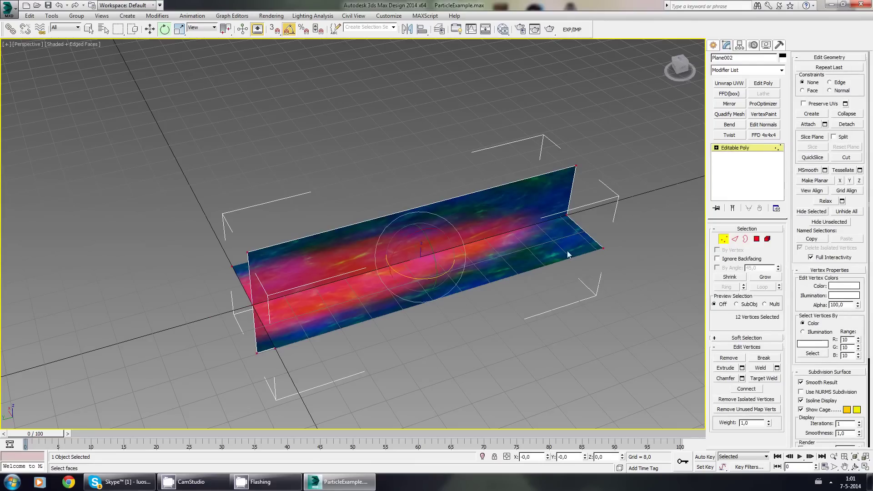
left_click(759, 369)
Select all polygons of the crossed mesh and retriangulate them
left_click(757, 239)
key("ctrl+a")
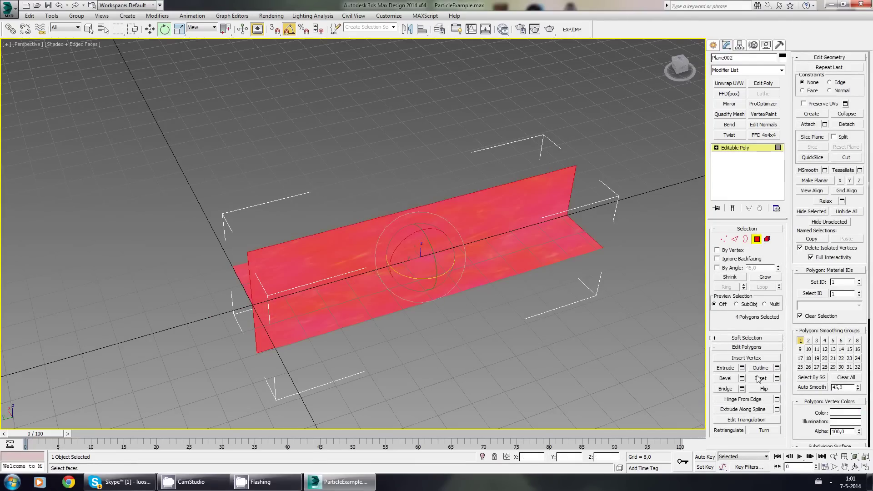
left_click(729, 430)
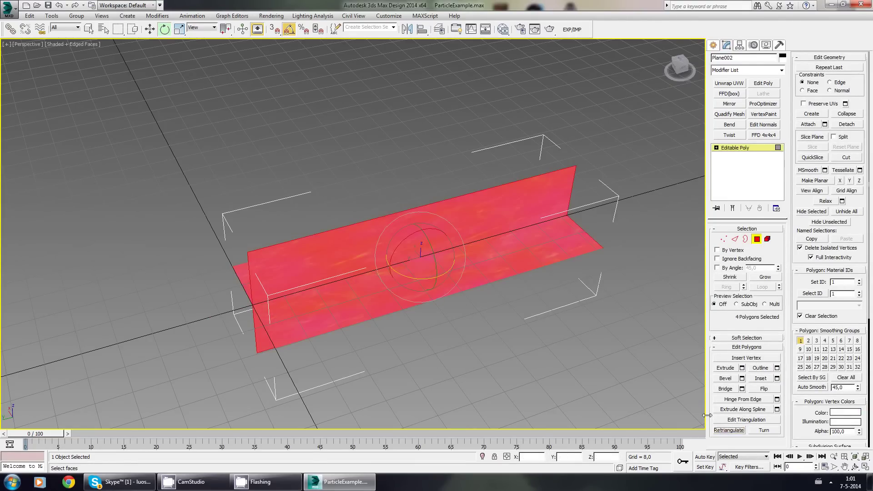
Leave polygon editing and rename the crossed mesh ParticleTailFX
left_click(713, 45)
middle_click_drag(397, 375, 394, 311, "alt")
key("w")
scroll(405, 321, "down", 4)
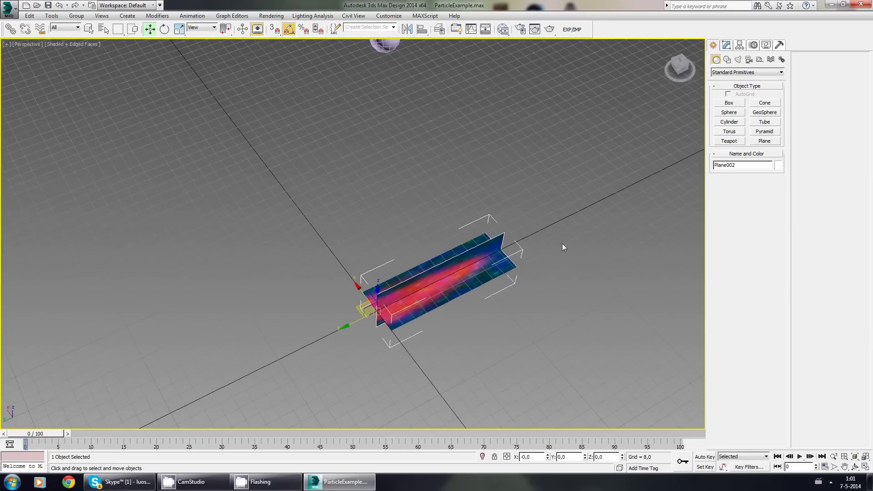
double_click(741, 166)
type("ParticleTailFX")
Place a copy of ParticleTailFX some distance to its side along the grid, then reselect the original mesh at the world origin
scroll(399, 302, "up", 3)
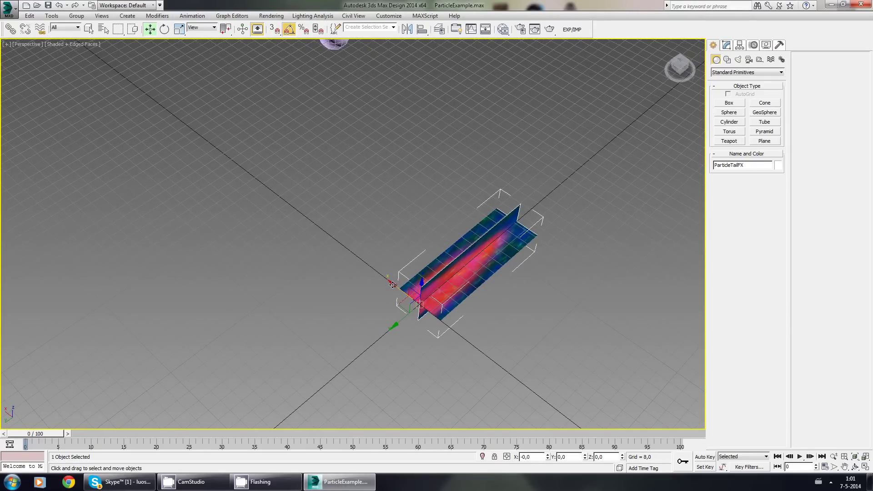
middle_click_drag(392, 285, 409, 297)
left_click_drag(409, 297, 203, 141, "shift")
left_click(437, 280)
mouse_move(469, 303)
middle_mouse_down()
mouse_move(451, 322)
mouse_move(418, 313)
mouse_move(394, 297)
mouse_move(402, 304)
mouse_move(414, 279)
mouse_move(370, 298)
mouse_move(403, 302)
middle_mouse_up()
left_click(451, 322)
Stretch the ParticleTailFX mesh along its length only, to about twice its length
scroll(441, 310, "up", 4)
key("r")
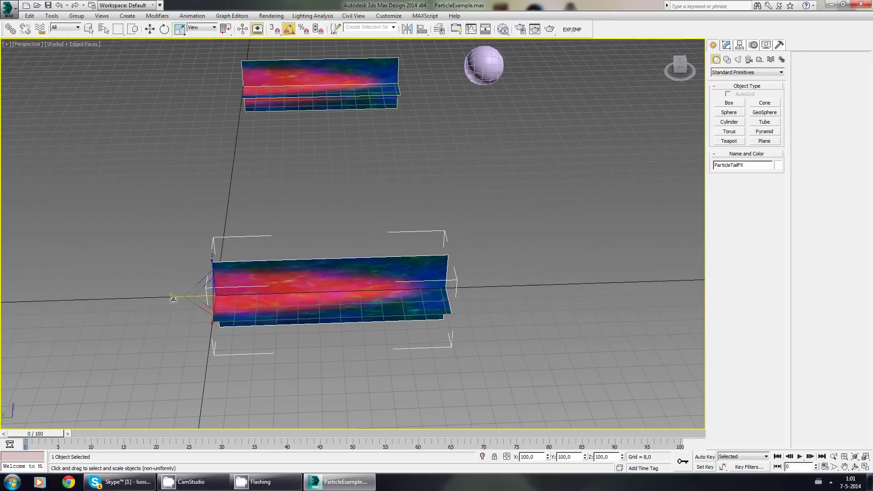
left_click_drag(175, 296, 132, 299)
key("w")
middle_click_drag(512, 295, 433, 299)
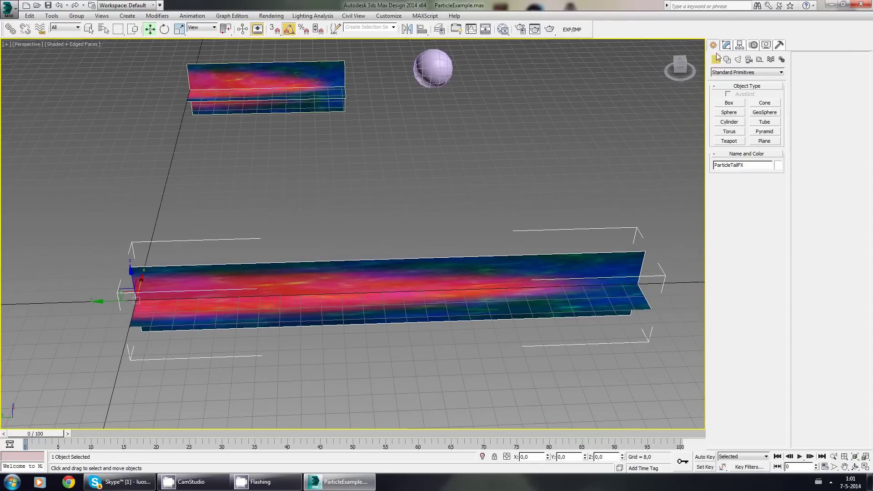
Select the lengthwise edges of the stretched ParticleTailFX mesh and connect them with one crosswise cut at mid-length
left_click(726, 45)
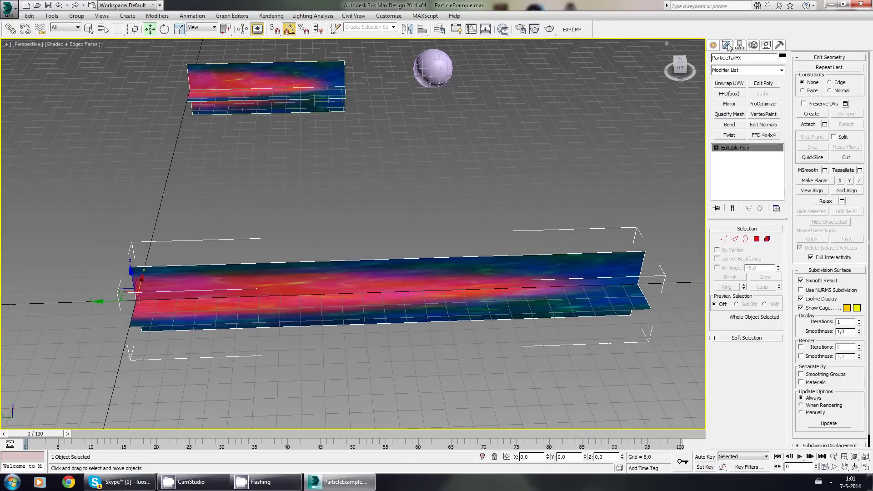
left_click(733, 240)
left_click_drag(420, 201, 427, 380)
middle_click_drag(427, 380, 454, 348, "alt")
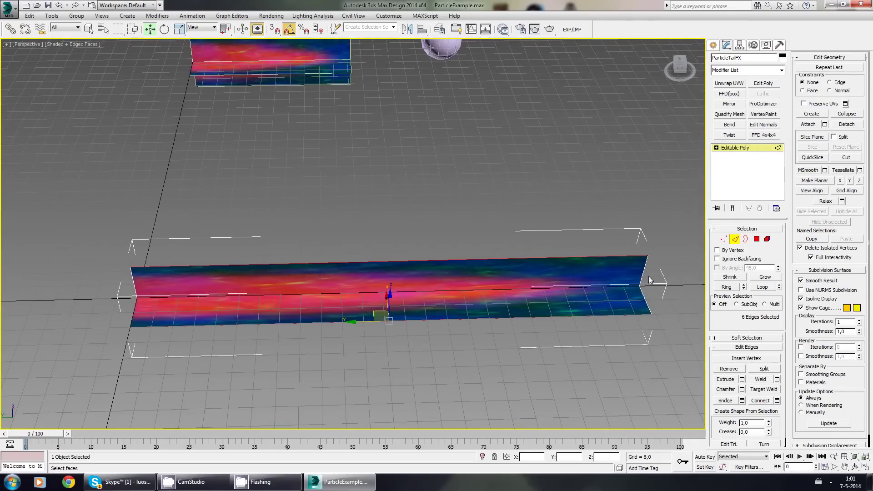
middle_click_drag(433, 291, 420, 290, "alt")
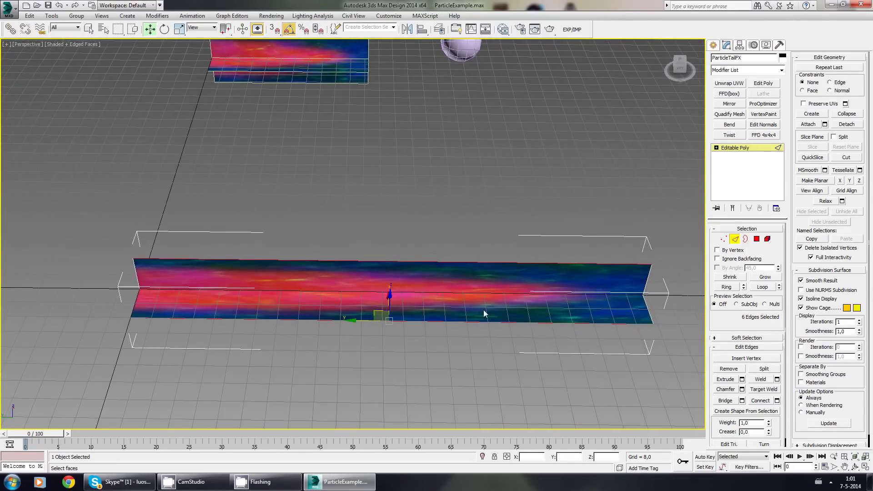
left_click(760, 400)
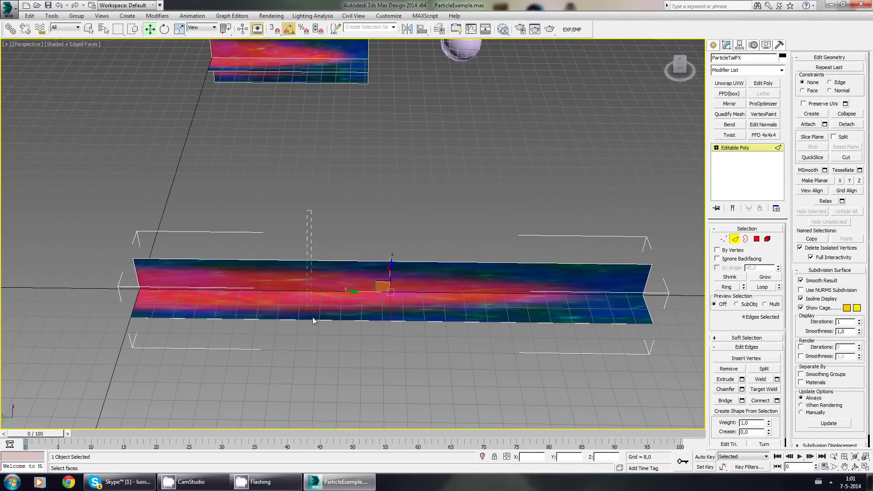
Connect the lengthwise edges in each half of the mesh, dividing it into four equal sections
left_click_drag(313, 355, 313, 355)
key("ctrl+shift+e")
middle_click_drag(337, 339, 350, 337)
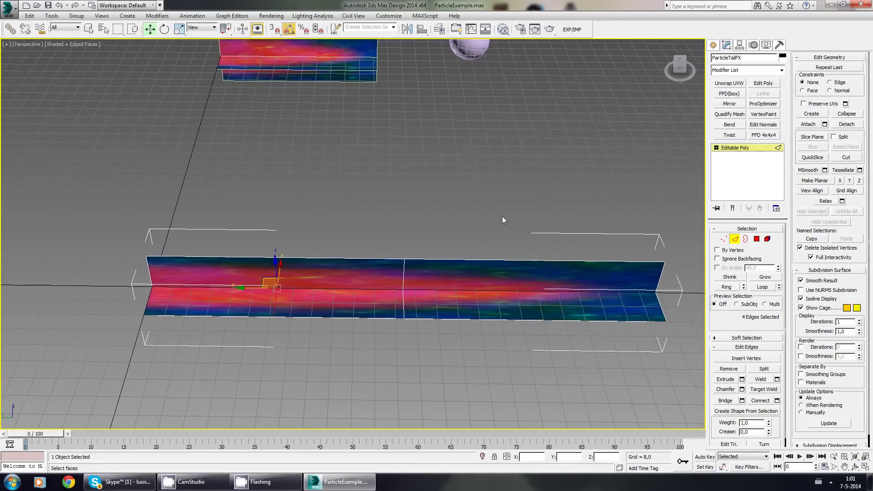
left_click_drag(502, 217, 506, 348)
key("ctrl+shift+e")
Connect the lengthwise edges within each of the four sections, dividing the mesh into eight equal segments
middle_click_drag(298, 319, 447, 320)
left_click_drag(364, 368, 364, 369)
key("ctrl+shift+e")
middle_click_drag(473, 313, 370, 318)
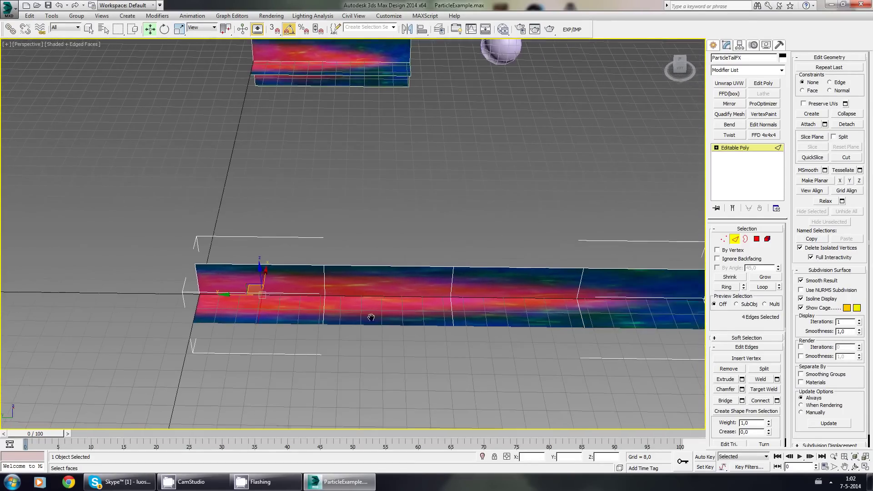
left_click_drag(395, 237, 388, 349)
key("ctrl+shift+e")
middle_click_drag(492, 322, 342, 314)
left_click_drag(369, 237, 363, 357)
key("ctrl+shift+e")
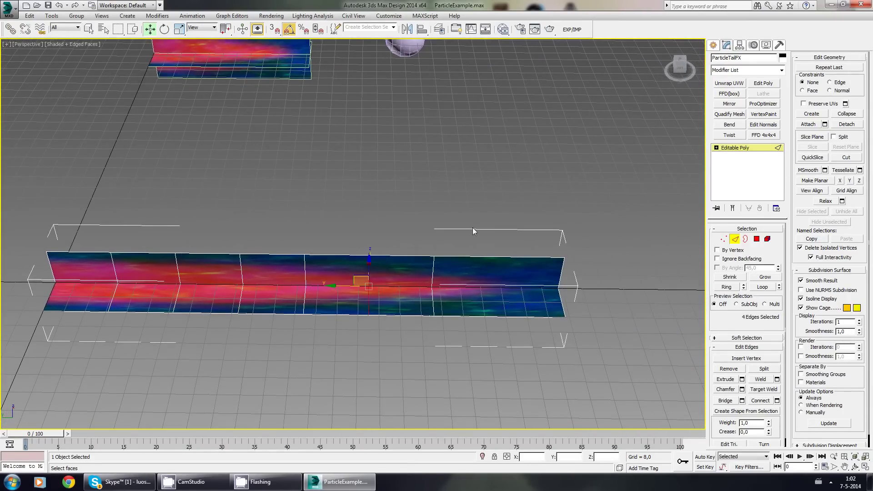
left_click_drag(473, 228, 481, 368)
key("ctrl+shift+e")
Split each of the eight segments with another crosswise edge loop to get sixteen segments, then leave edge editing
middle_click_drag(533, 278, 397, 282)
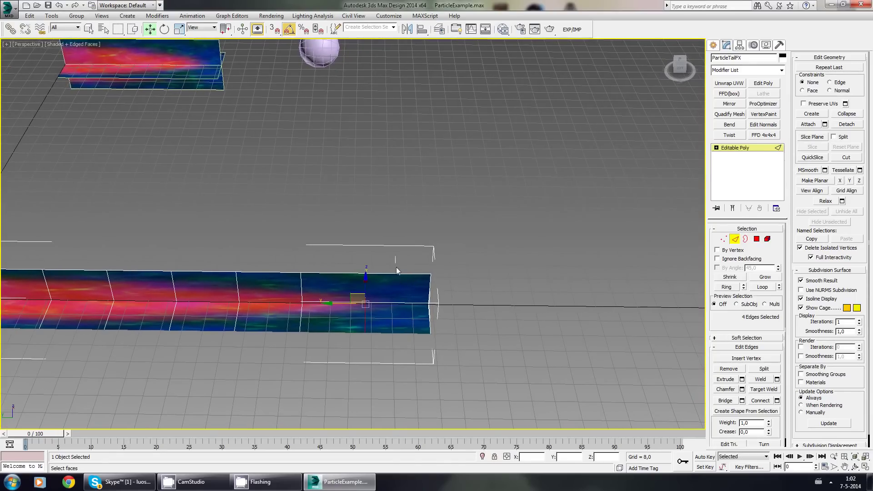
left_click_drag(396, 266, 383, 363)
key("ctrl+shift+e")
middle_click_drag(344, 330, 415, 326)
left_click_drag(407, 254, 407, 265)
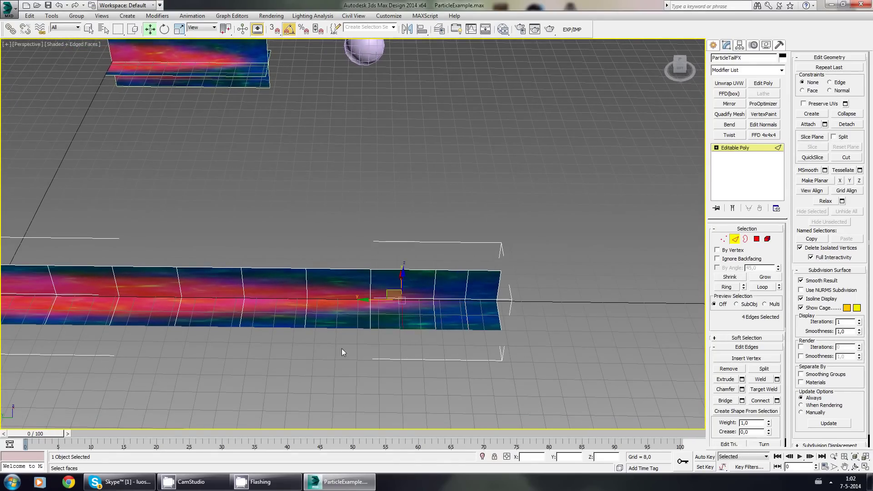
middle_click_drag(359, 285, 454, 290)
middle_click_drag(352, 357, 411, 366)
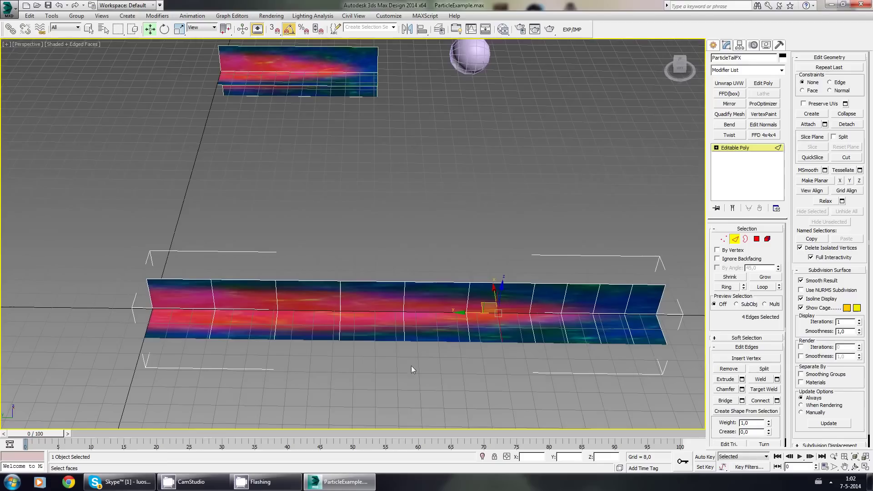
middle_click_drag(350, 300, 427, 302)
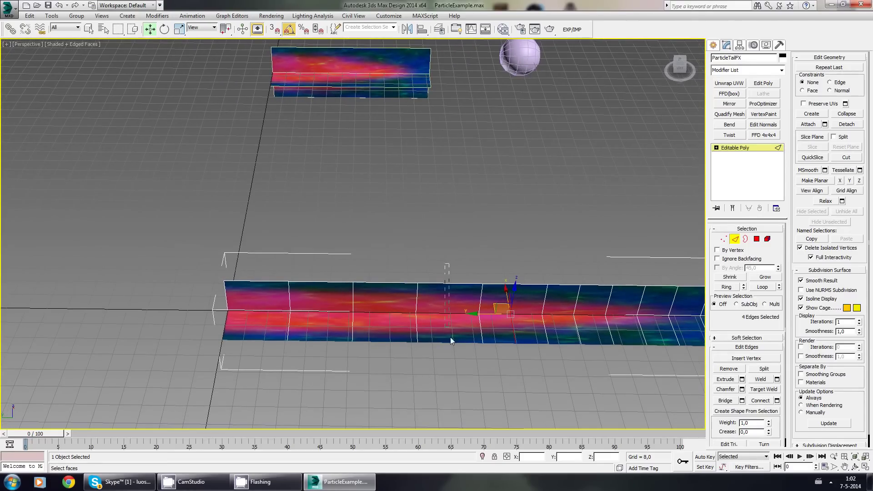
left_click_drag(450, 337, 450, 356)
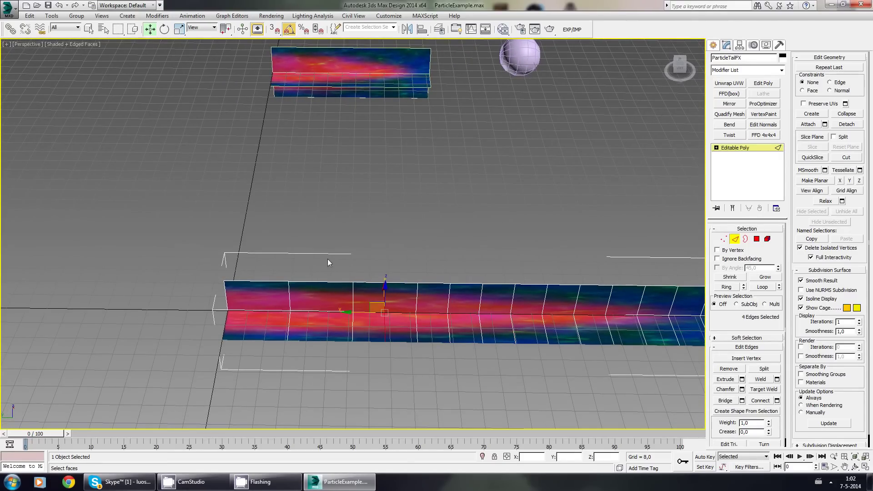
middle_click_drag(320, 382, 369, 360)
left_click_drag(326, 269, 329, 389)
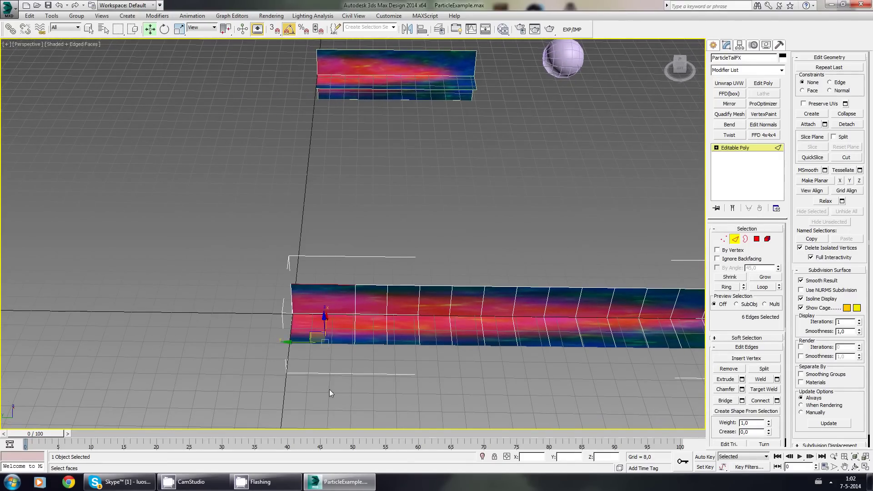
middle_click_drag(515, 353, 380, 344)
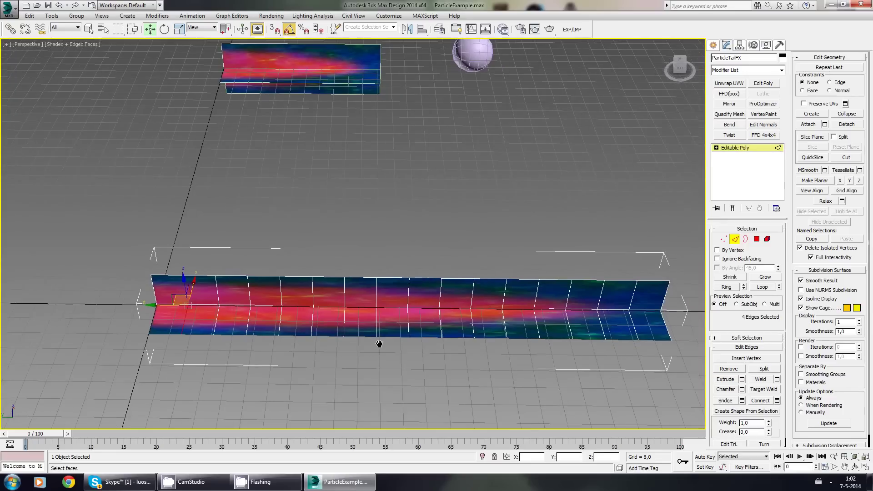
left_click(713, 46)
middle_click_drag(259, 386, 308, 322, "alt")
middle_click_drag(308, 322, 366, 299)
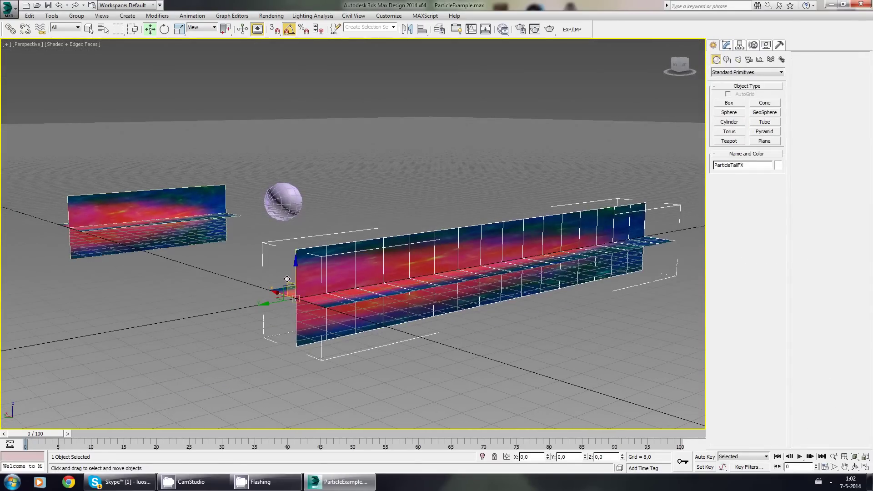
Raise the ParticleTailFX mesh to a Z position of 32
left_click_drag(296, 270, 303, 199)
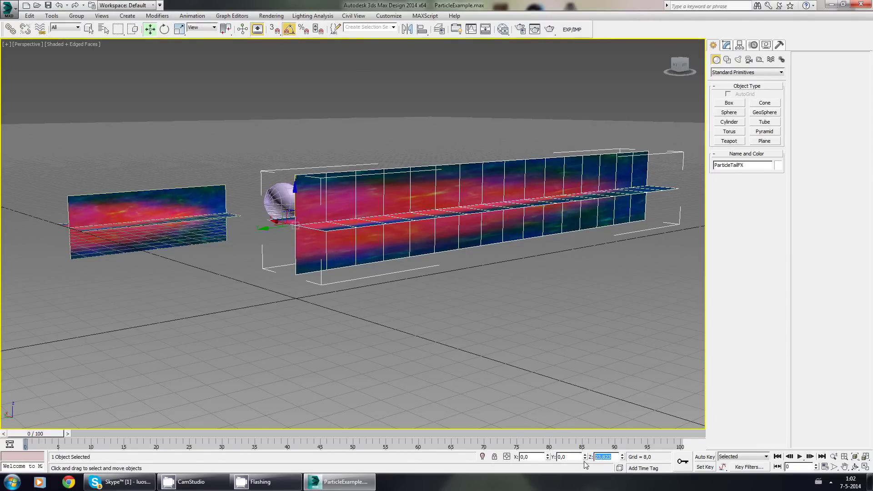
type("32")
key("Return")
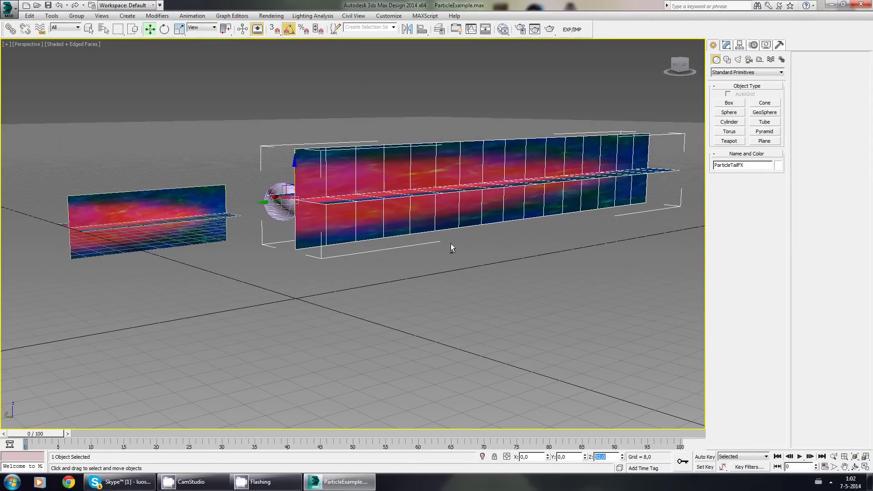
Make one independent copy of the tail mesh below the original and set its Z position to -32
middle_click_drag(451, 248, 393, 265, "alt")
left_click_drag(341, 173, 343, 275, "shift")
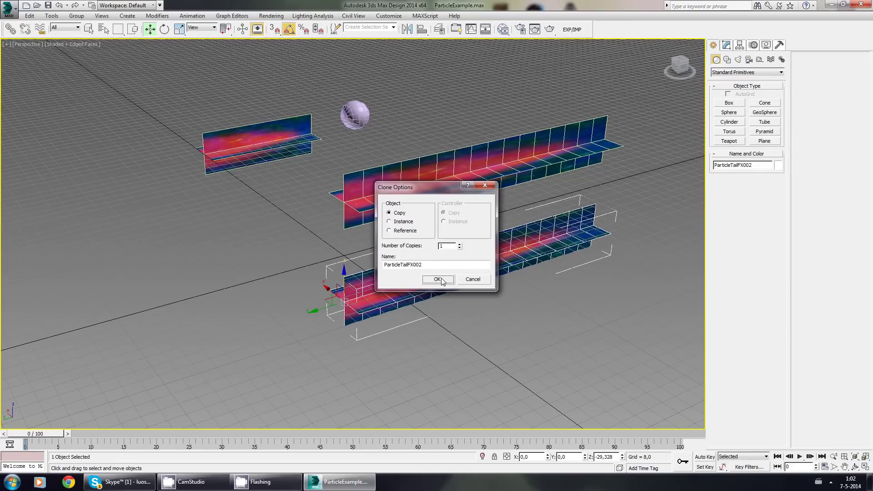
left_click(437, 279)
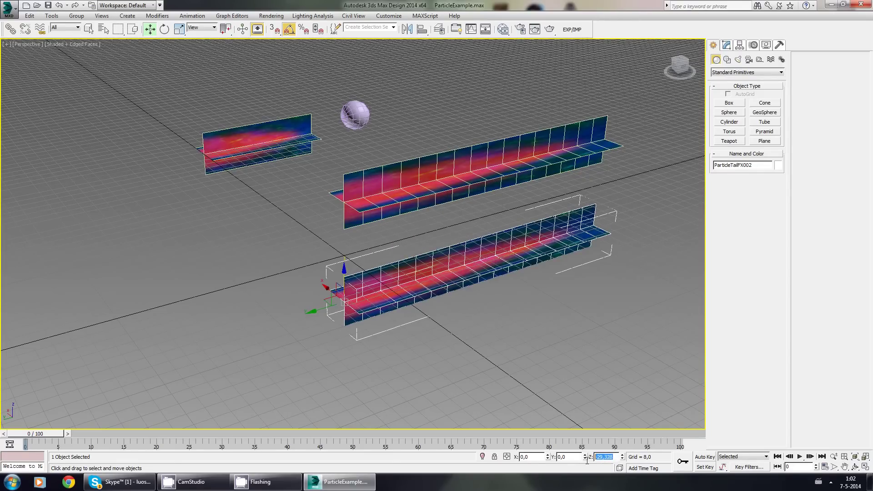
type("-32")
key("Return")
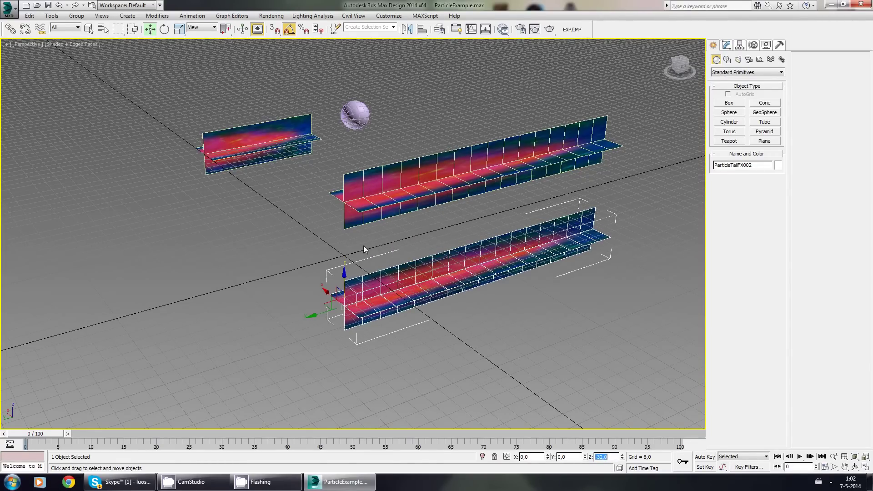
Select both the upper and lower tail meshes and apply a shared Twist modifier to them
left_click(432, 180, "ctrl")
middle_click_drag(445, 209, 362, 250, "alt")
scroll(432, 228, "up", 3)
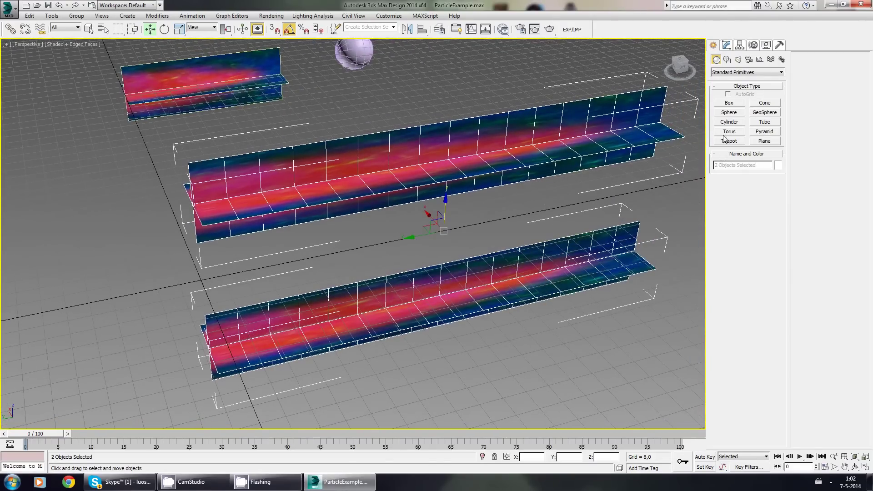
left_click(739, 46)
left_click(728, 135)
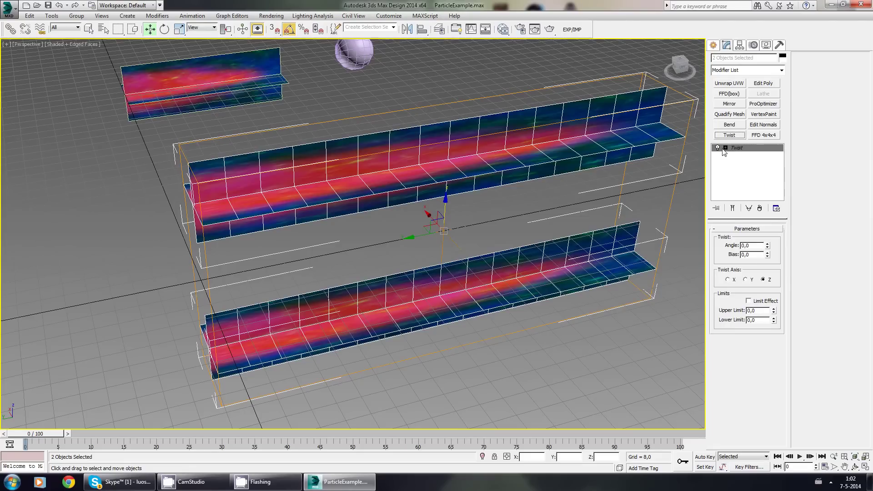
Move the Twist modifier's center along Y to the starting end of the two tails, near the world origin
left_click(725, 147)
left_click(740, 163)
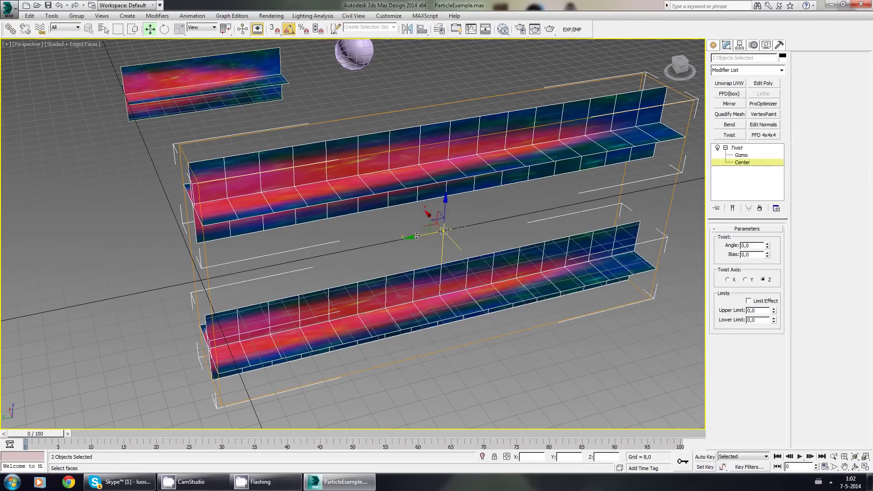
left_click_drag(416, 235, 175, 293)
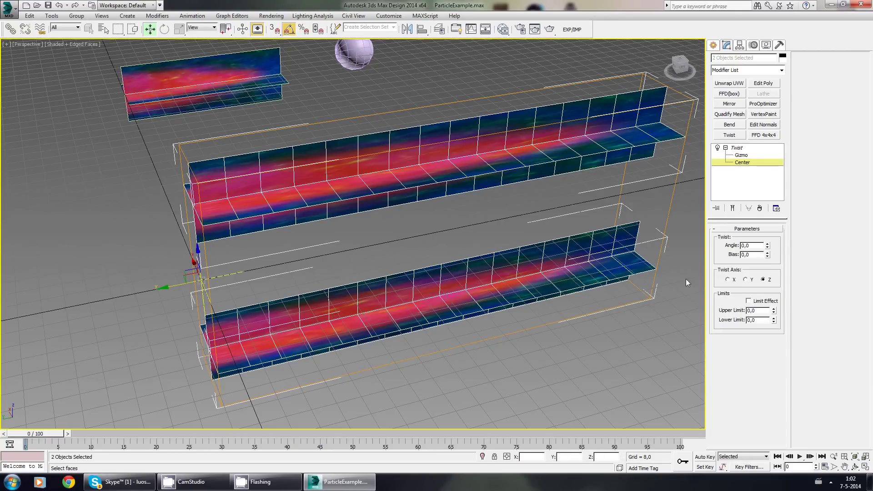
Set the twist angle to 180 and the twist axis to Y
type("180")
key("Return")
scroll(354, 260, "down", 3)
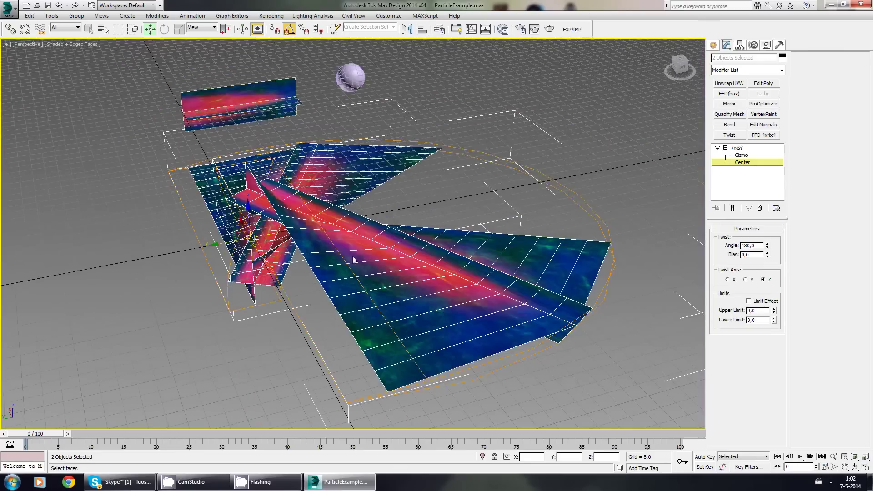
left_click(745, 279)
middle_click_drag(363, 257, 348, 324, "alt")
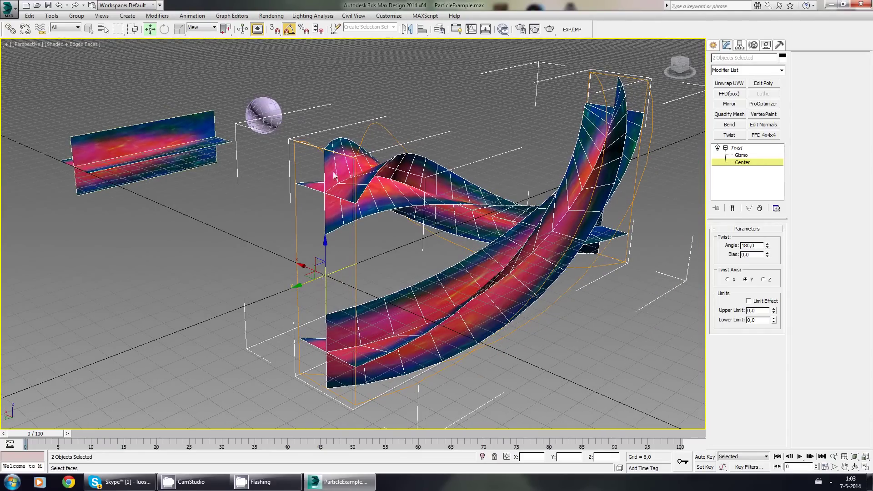
Collapse the Twist modifier into both meshes and delete the lower tail copy
middle_click_drag(331, 193, 327, 186, "alt")
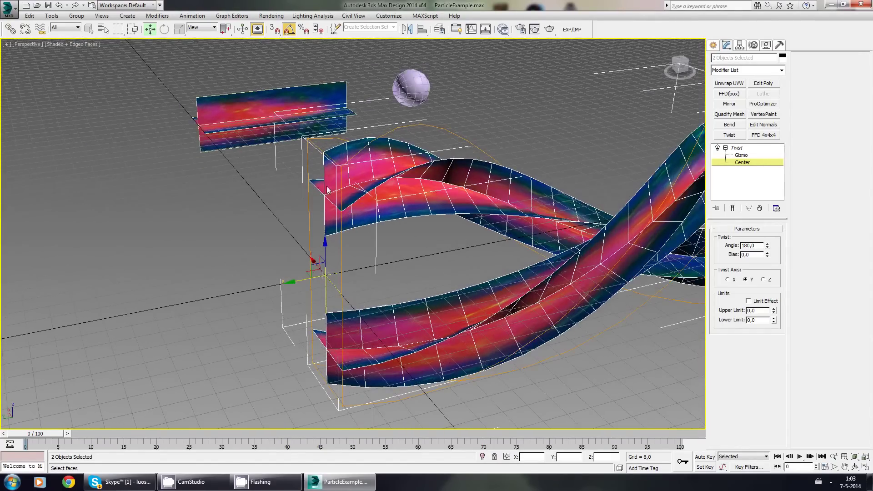
middle_click_drag(357, 284, 377, 276, "alt")
scroll(498, 253, "down", 8)
scroll(498, 256, "up", 8)
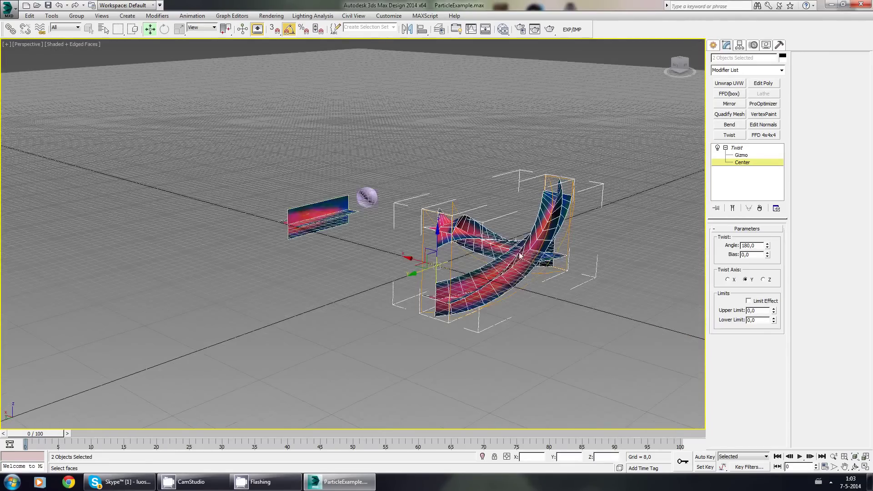
middle_click_drag(529, 255, 514, 251)
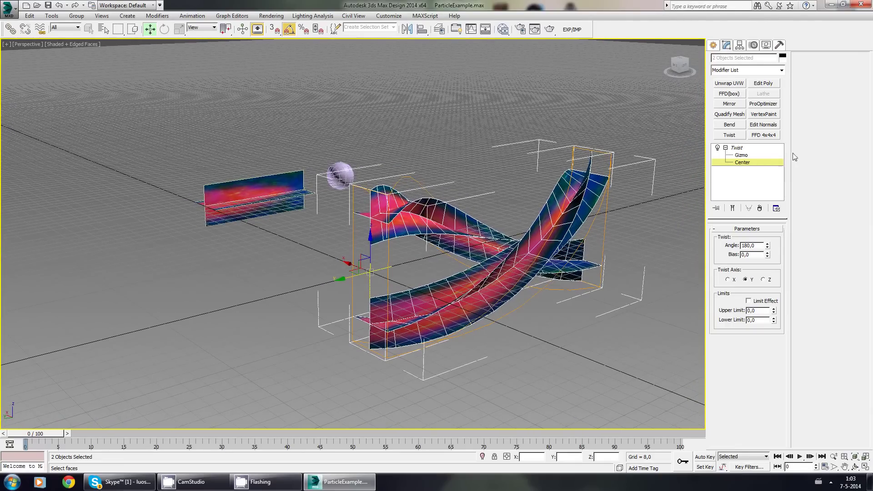
left_click(726, 149)
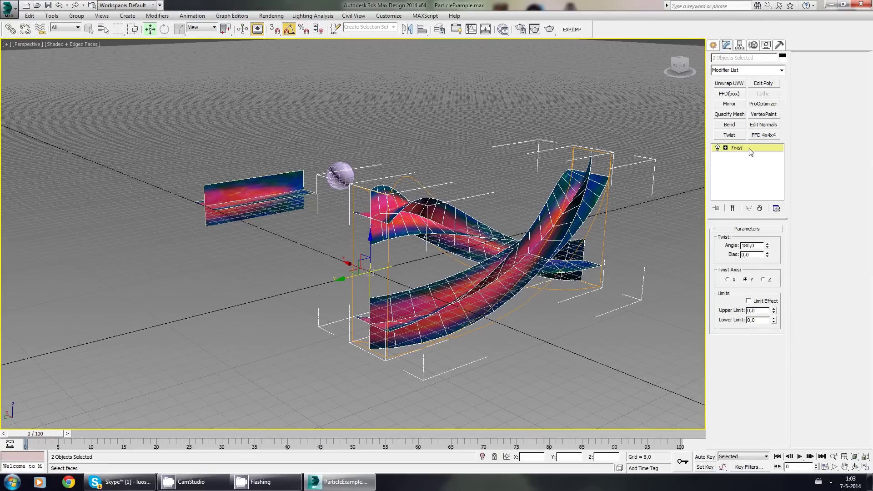
right_click(747, 152)
left_click(791, 245)
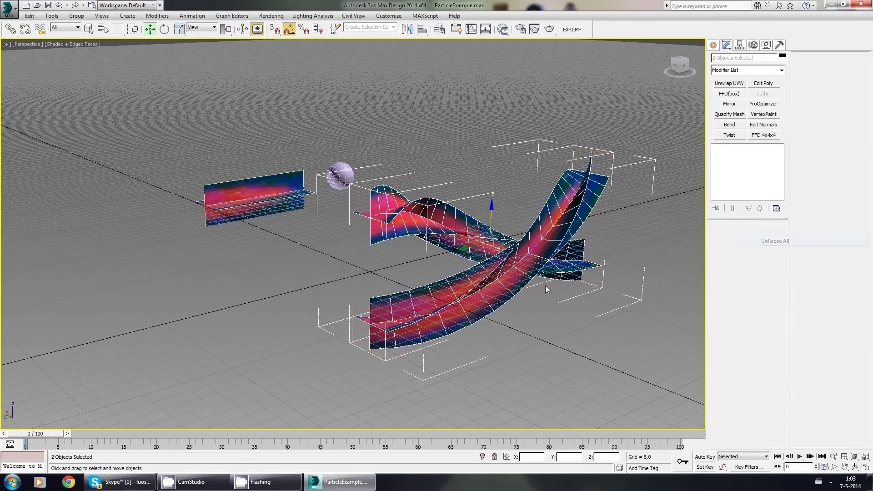
left_click(492, 291)
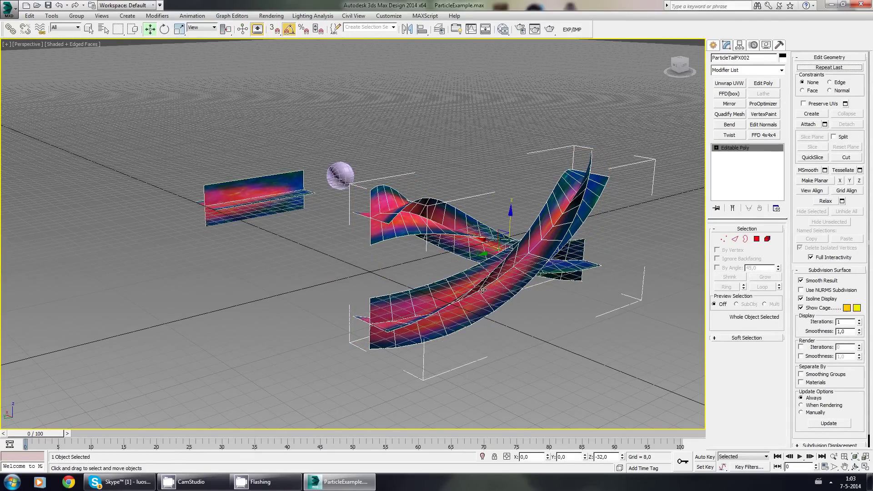
key("Delete")
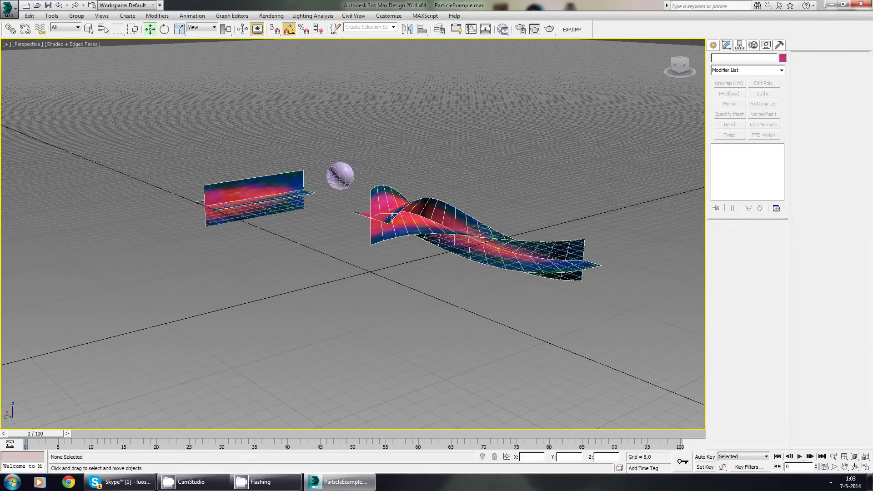
Select the vertices at the starting end of the remaining twisted ParticleTailFX mesh
left_click(390, 218)
scroll(364, 221, "up", 4)
key("1")
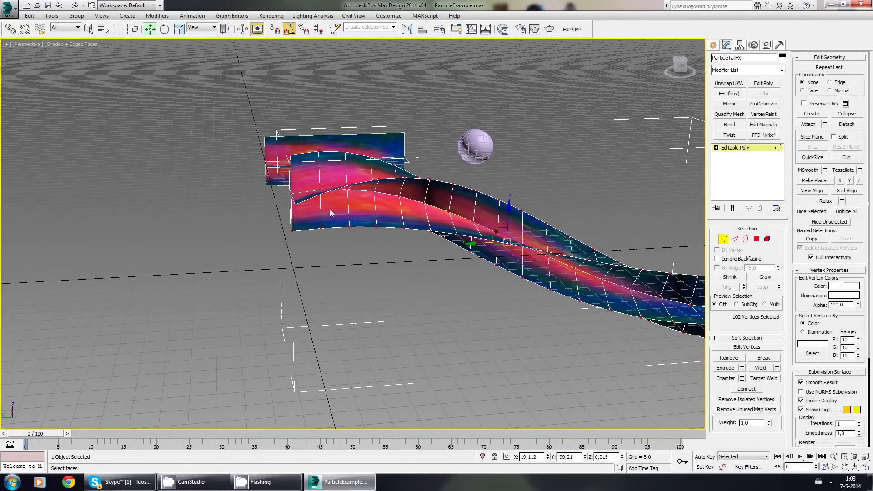
middle_click_drag(332, 212, 293, 195, "alt")
middle_click_drag(293, 194, 323, 238)
left_click_drag(352, 300, 351, 313)
middle_click_drag(351, 313, 463, 291, "alt")
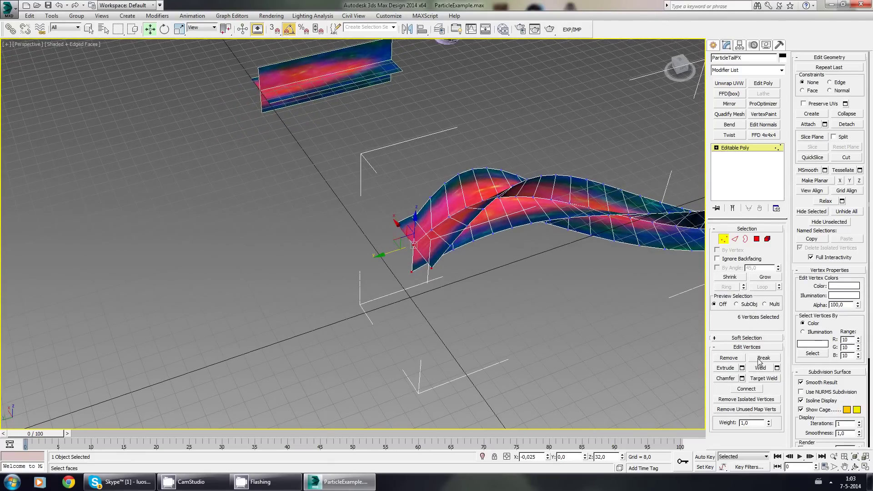
Enable soft selection on the end vertices with a falloff of about 81
left_click(743, 338)
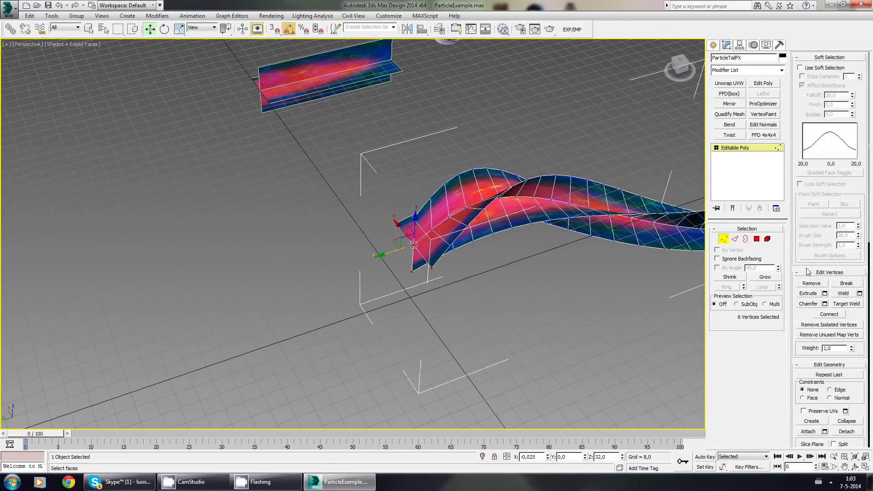
left_click(803, 69)
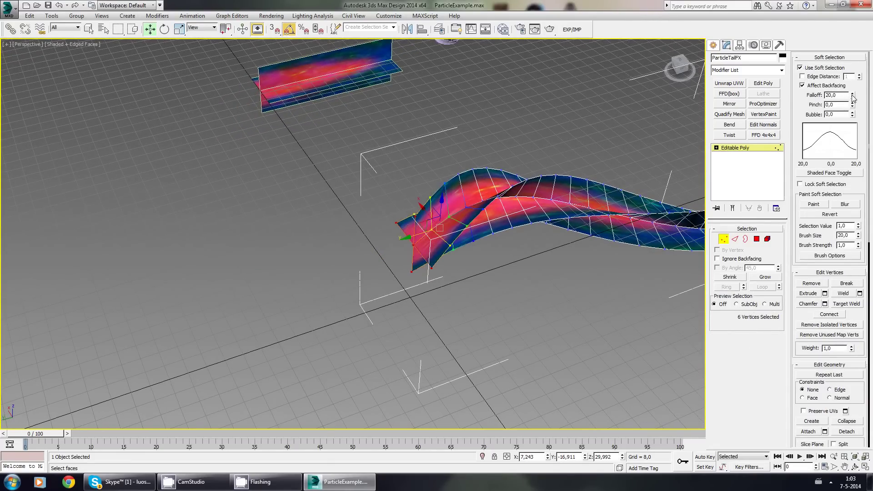
left_click_drag(852, 97, 845, 370)
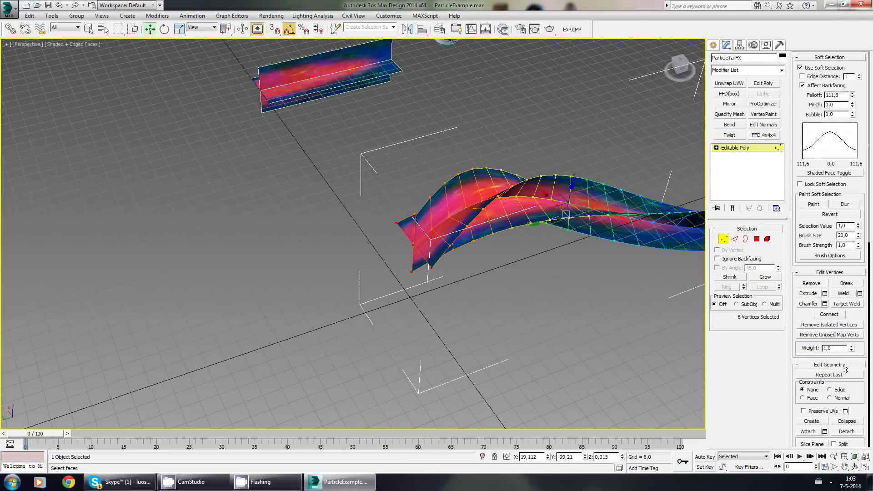
middle_click_drag(445, 274, 541, 283, "alt")
left_click_drag(855, 98, 853, 109)
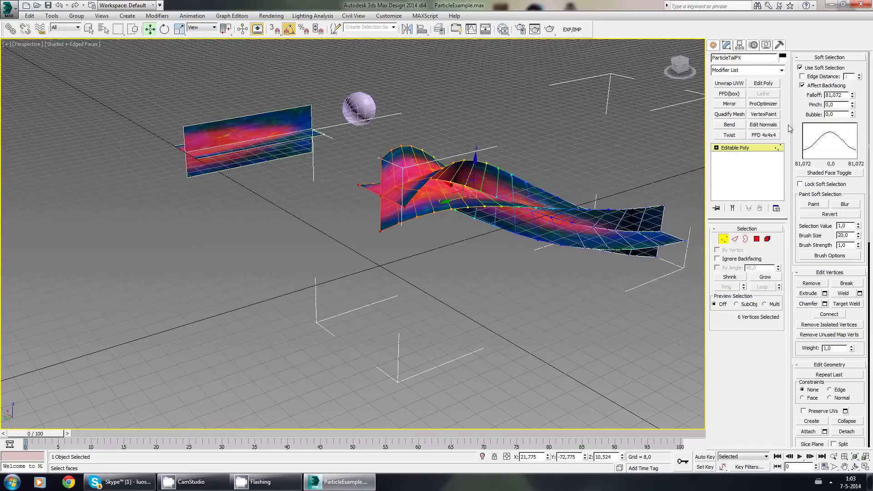
Turn on snapping and move the soft-selected starting end of the tail down so its center vertex sits at the world origin
middle_click_drag(379, 193, 394, 223)
key("s")
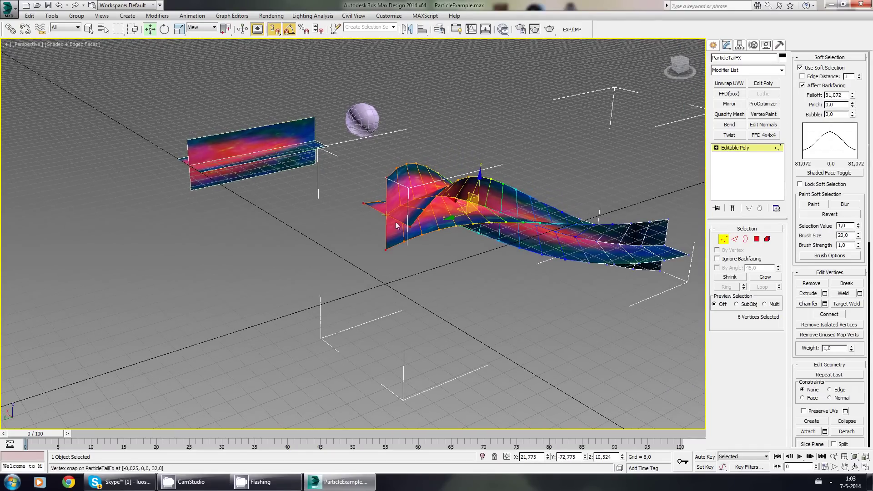
left_click_drag(386, 214, 382, 279)
middle_click_drag(468, 272, 455, 300, "alt")
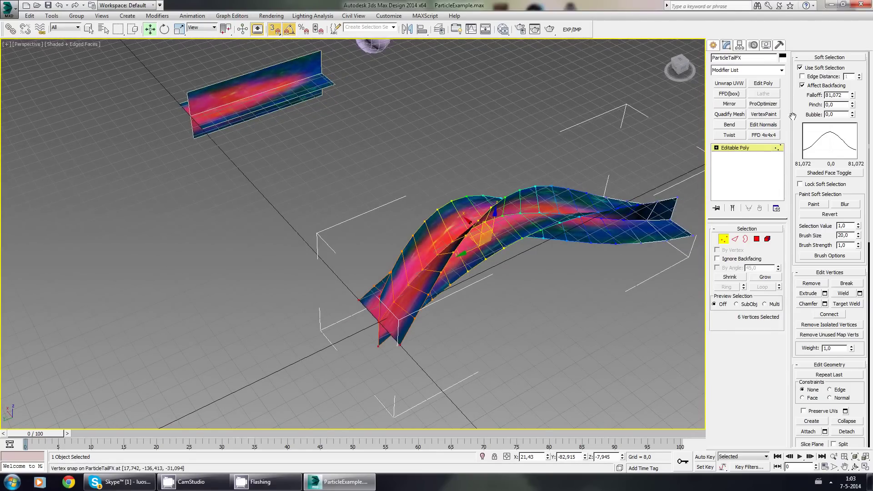
Turn off soft selection and leave vertex editing of the tail mesh
left_click(800, 67)
middle_click_drag(539, 247, 576, 245, "alt")
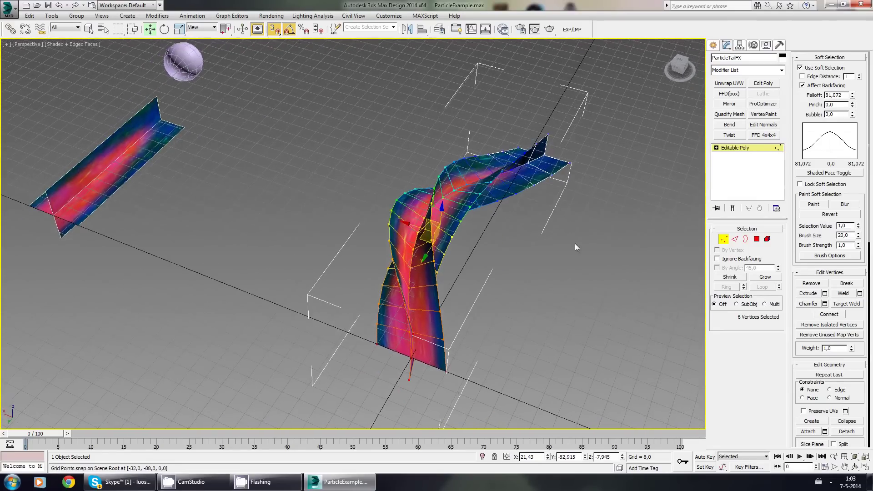
left_click(800, 68)
left_click(819, 58)
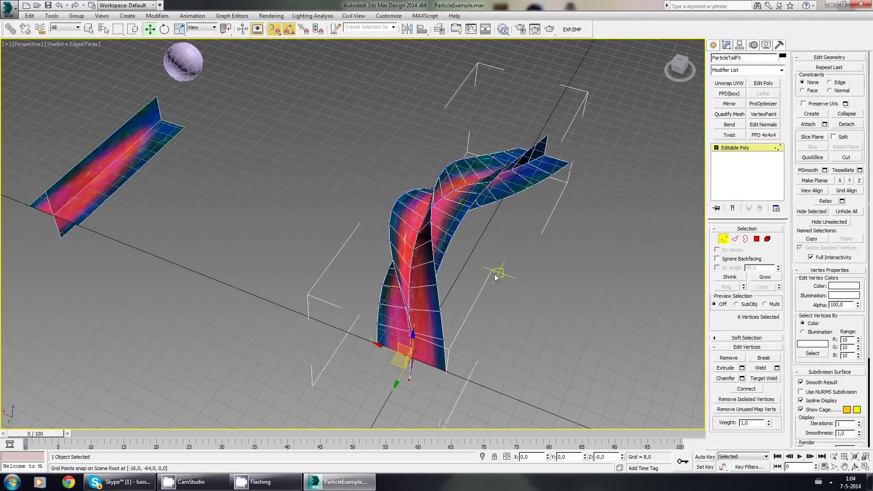
left_click(712, 45)
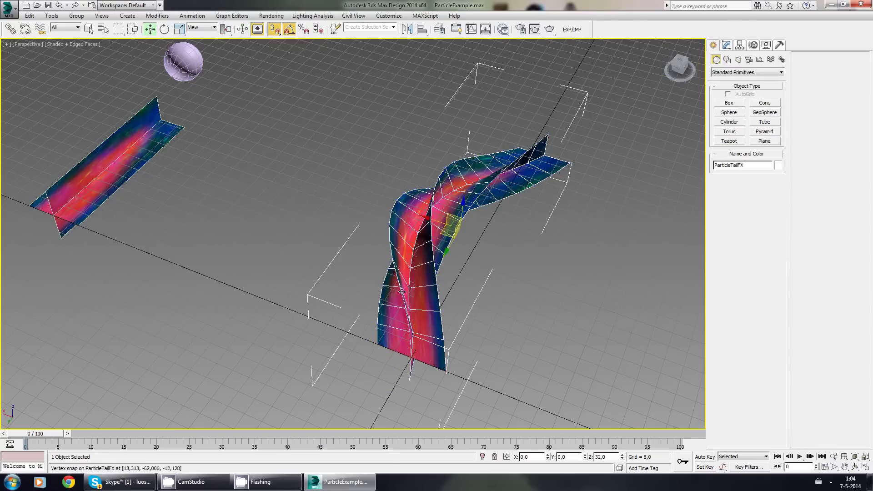
Move only the pivot of ParticleTailFX to Z 0 at the world origin, then leave pivot editing
middle_click_drag(454, 273, 409, 270, "alt")
left_click(739, 45)
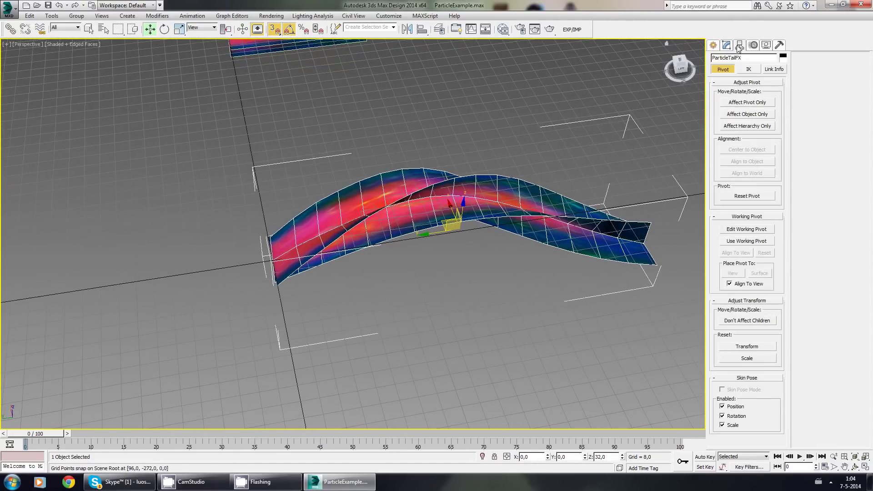
left_click(746, 103)
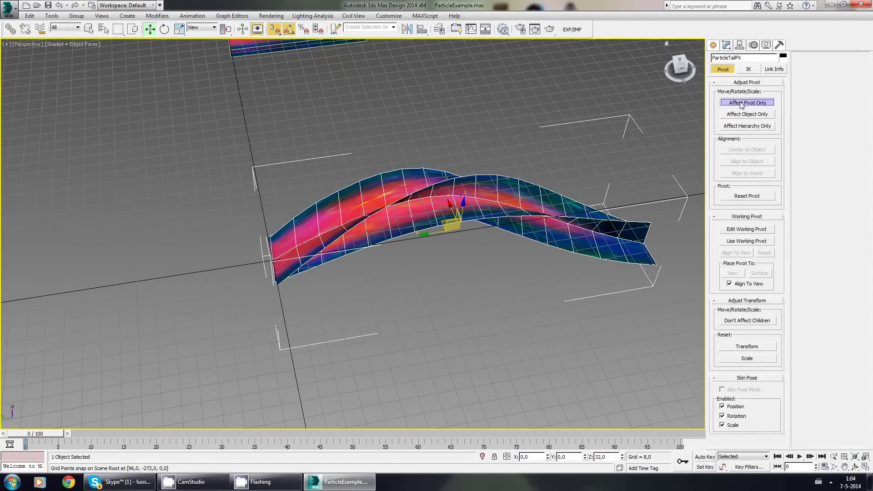
middle_click_drag(533, 405, 476, 333)
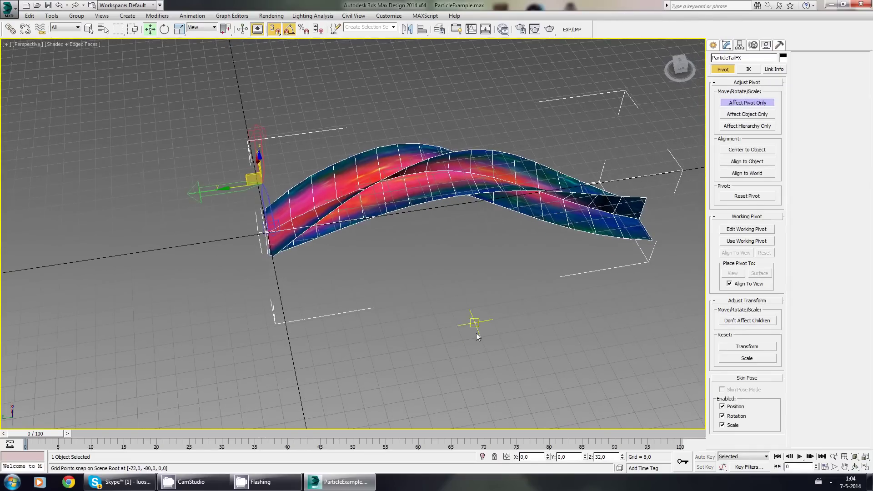
right_click(621, 458)
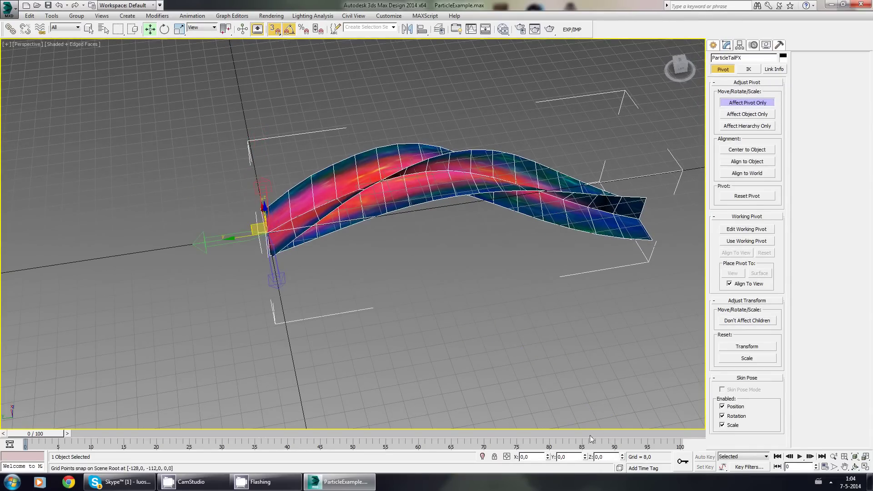
middle_click_drag(459, 212, 570, 141, "alt")
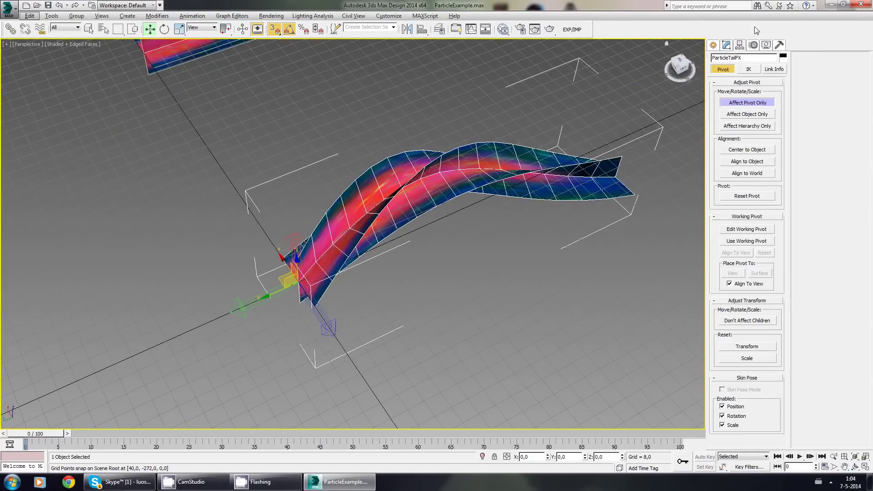
left_click(713, 45)
middle_click_drag(366, 268, 414, 246, "alt")
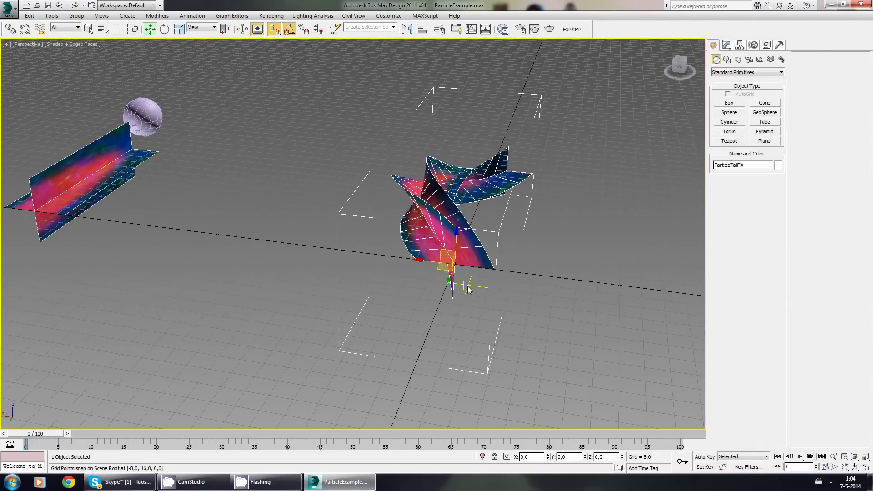
Try rotating ParticleTailFX around its pivot at the world origin, then undo the rotation
scroll(485, 282, "up", 2)
key("e")
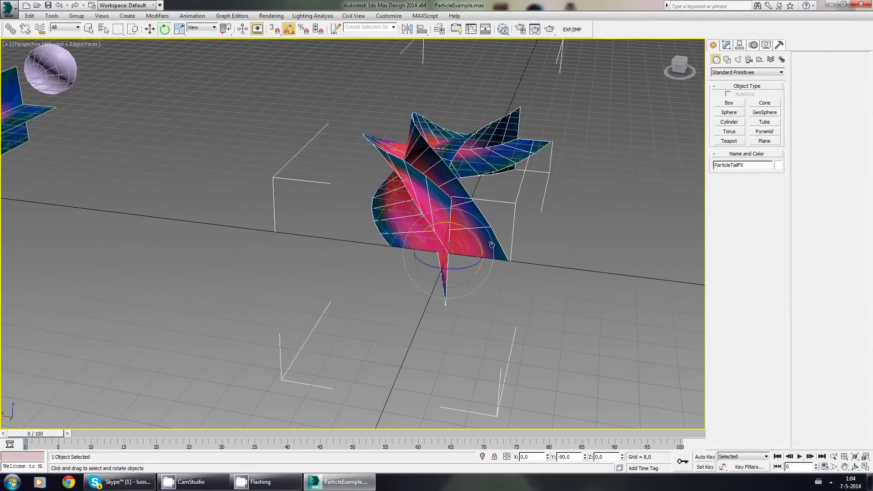
middle_click_drag(492, 262, 422, 252, "alt")
scroll(364, 220, "down", 2)
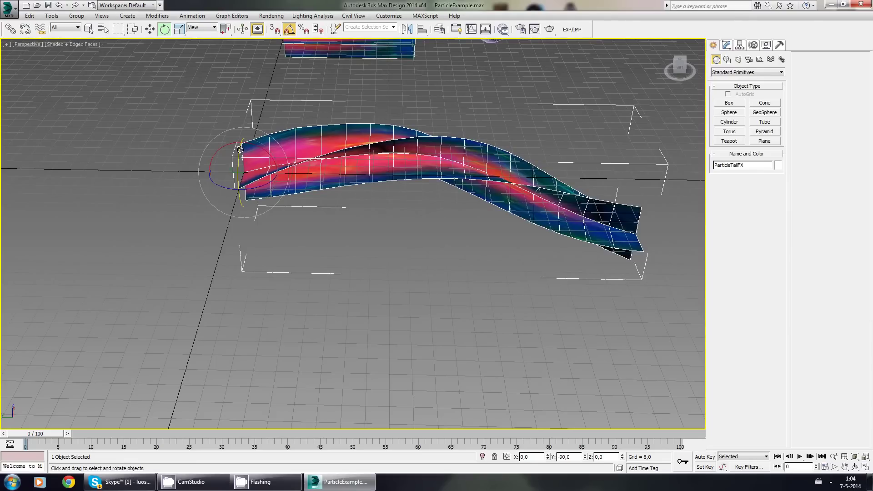
left_click_drag(240, 149, 356, 315)
key("ctrl+z")
Move ParticleTailFX along X to about 104, clear of the world origin and close to the straight tail
middle_click_drag(280, 203, 360, 230, "alt")
key("w")
scroll(323, 199, "down", 2)
left_click_drag(350, 269, 209, 223)
middle_click_drag(209, 223, 443, 236, "alt")
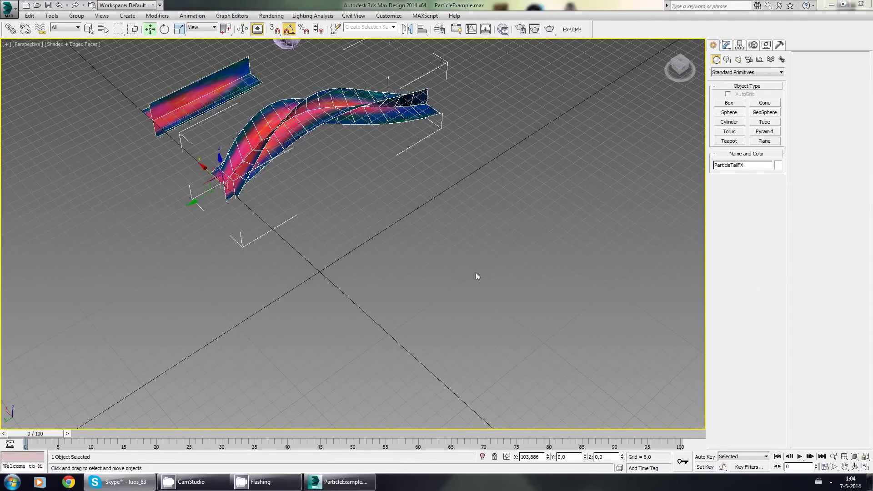
Create a standard sphere with a radius of about 45 centered near the world origin
middle_click_drag(476, 273, 477, 215, "alt")
left_click(730, 112)
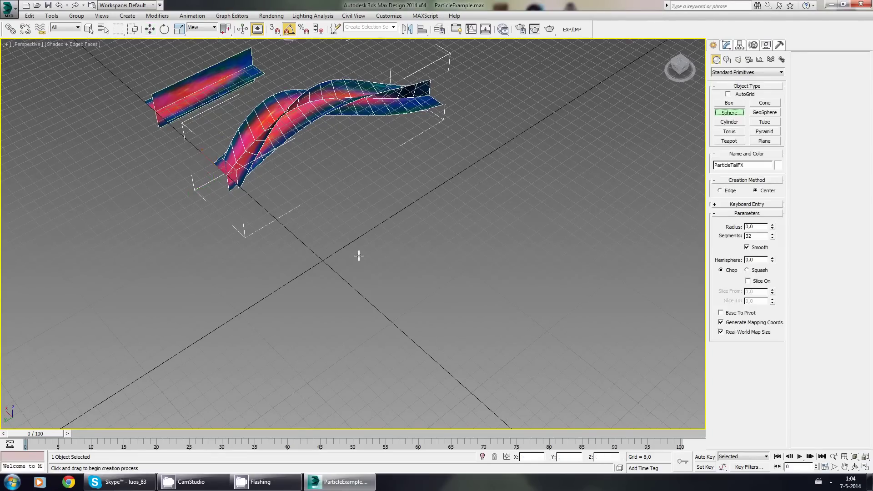
left_click_drag(322, 258, 377, 226)
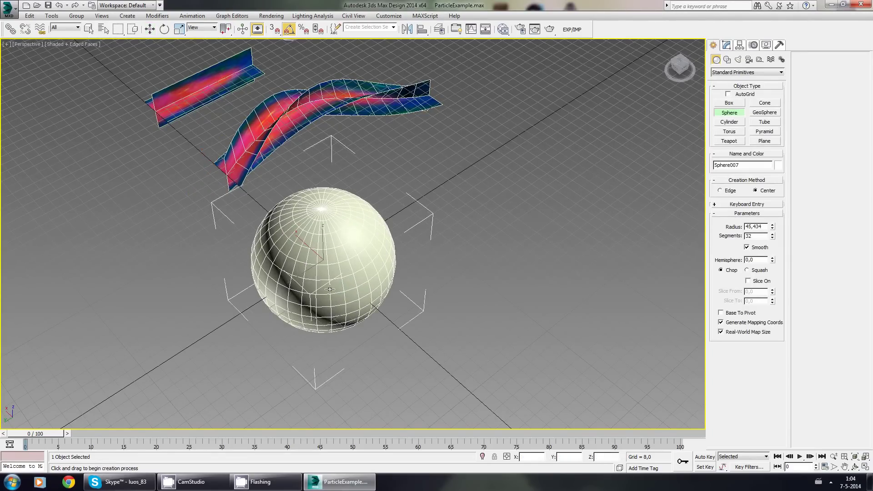
middle_click_drag(329, 289, 400, 288, "alt")
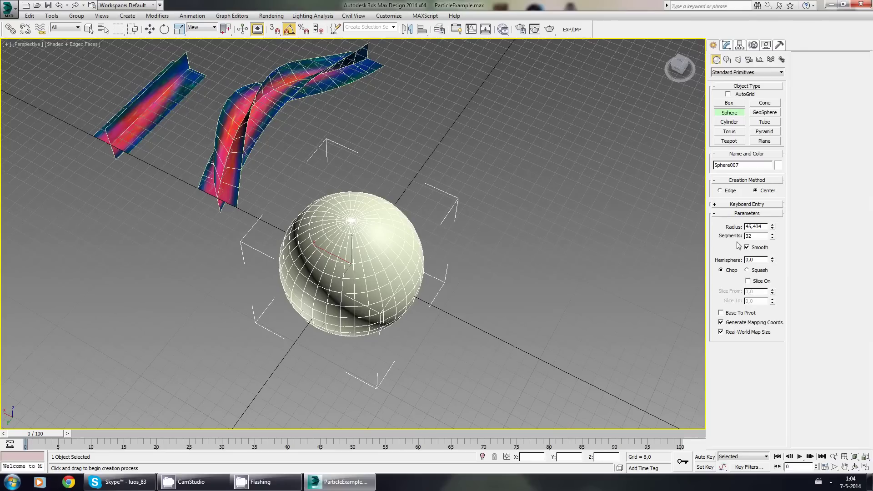
Set the sphere's radius to 32 and its segments to 16
left_click_drag(762, 229, 729, 227)
type("32")
key("Tab")
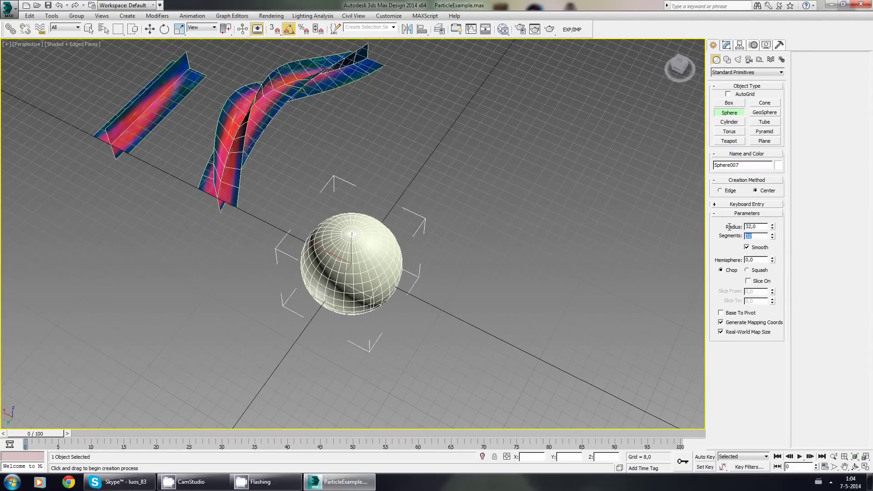
type("16")
key("Return")
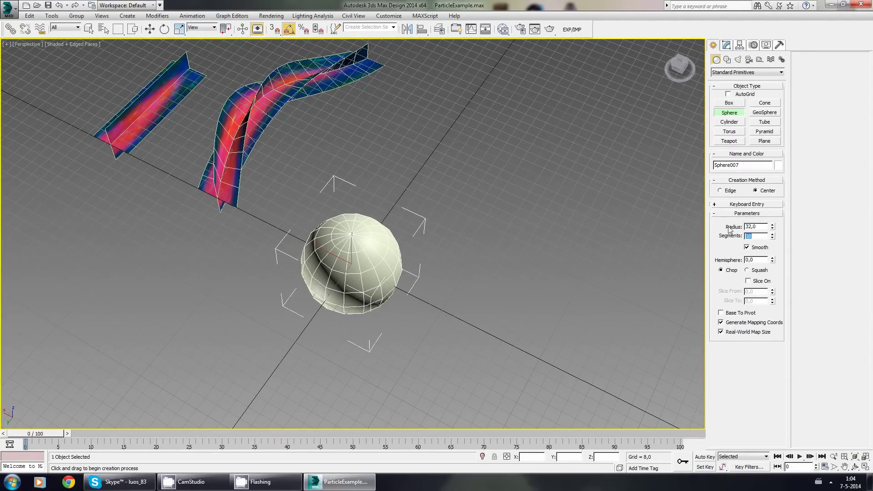
Reset the sphere's X and Y position to 0 so it sits exactly at the world origin
middle_click_drag(458, 249, 431, 283, "alt")
scroll(360, 290, "up", 3)
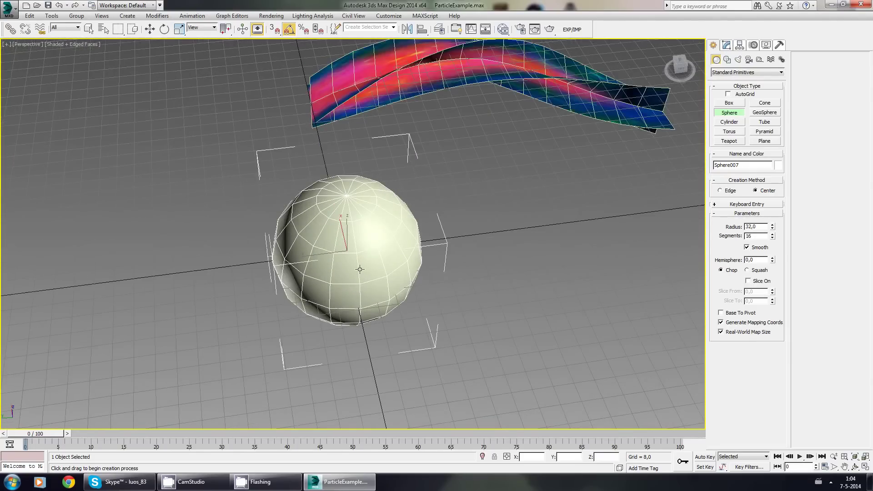
middle_click_drag(359, 269, 338, 267, "alt")
key("w")
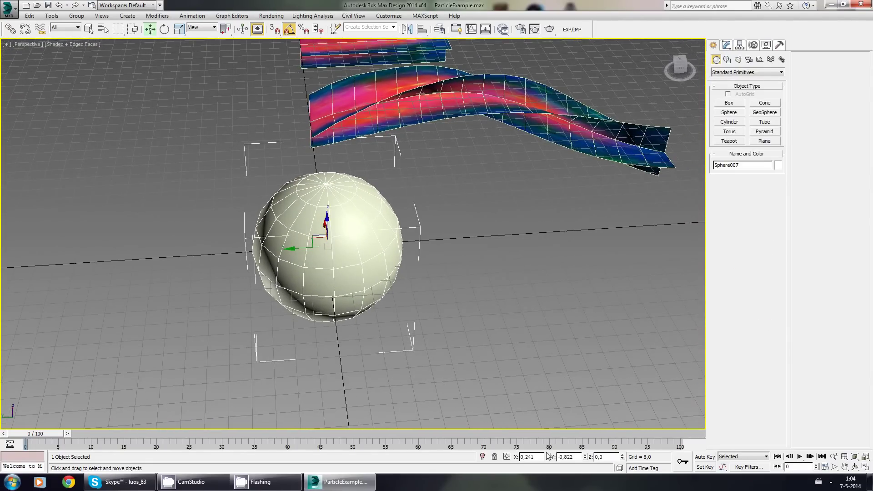
right_click(547, 457)
right_click(585, 458)
Convert the sphere to an Editable Poly
middle_click_drag(372, 316, 661, 134, "alt")
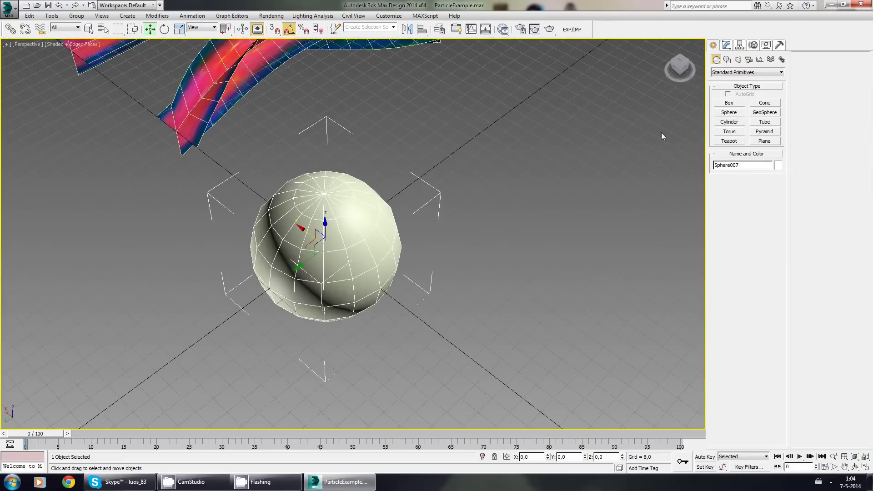
left_click(730, 45)
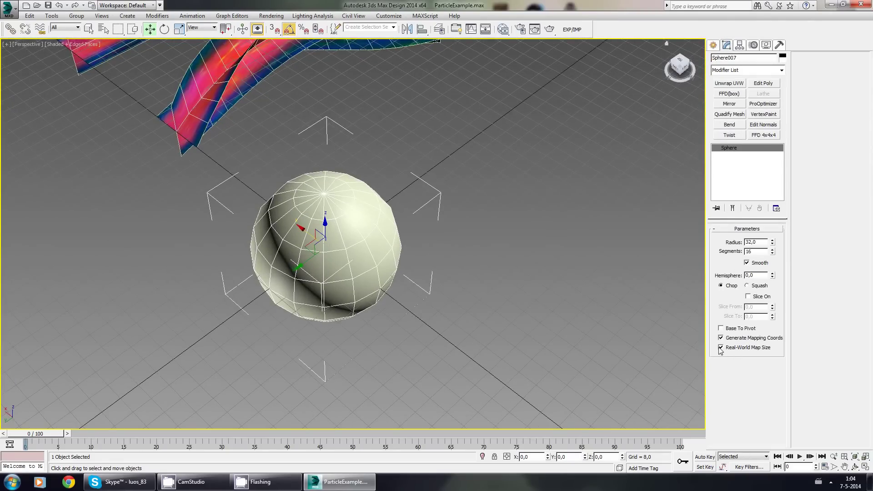
right_click(748, 154)
left_click(791, 228)
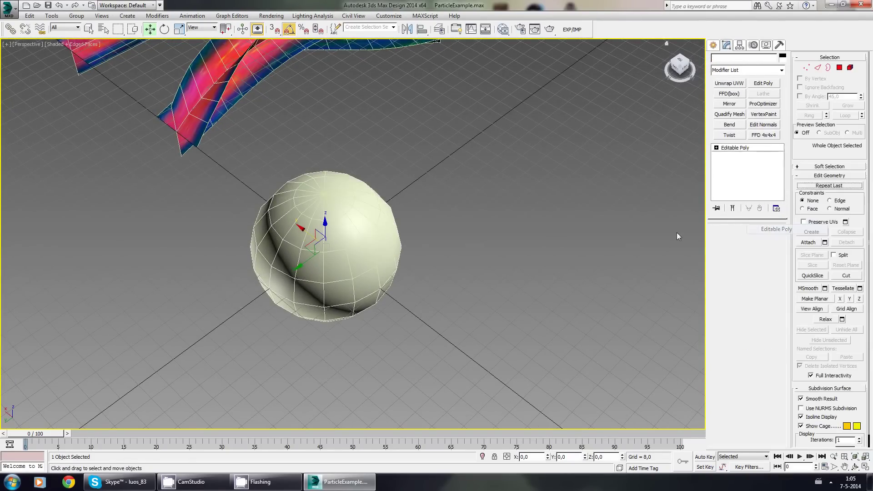
Select the polygons on the positive X half of the sphere and delete them
middle_click_drag(383, 241, 401, 279)
left_click(755, 239)
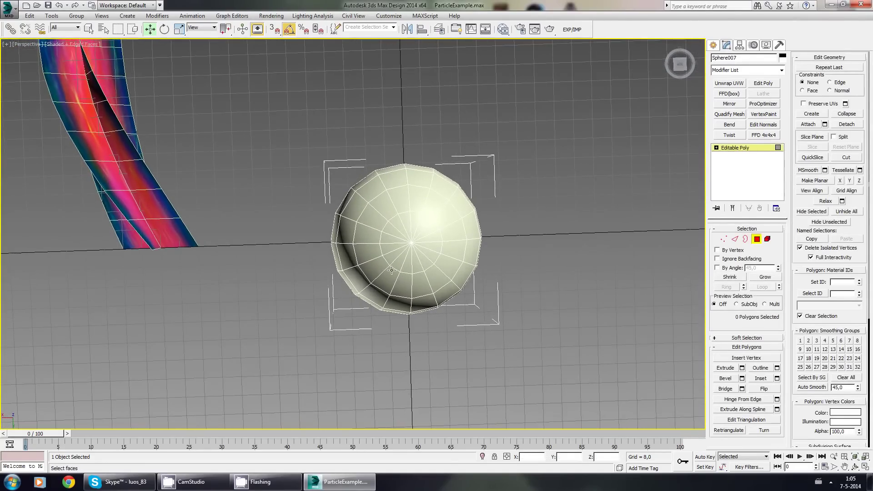
left_click_drag(395, 352, 399, 354)
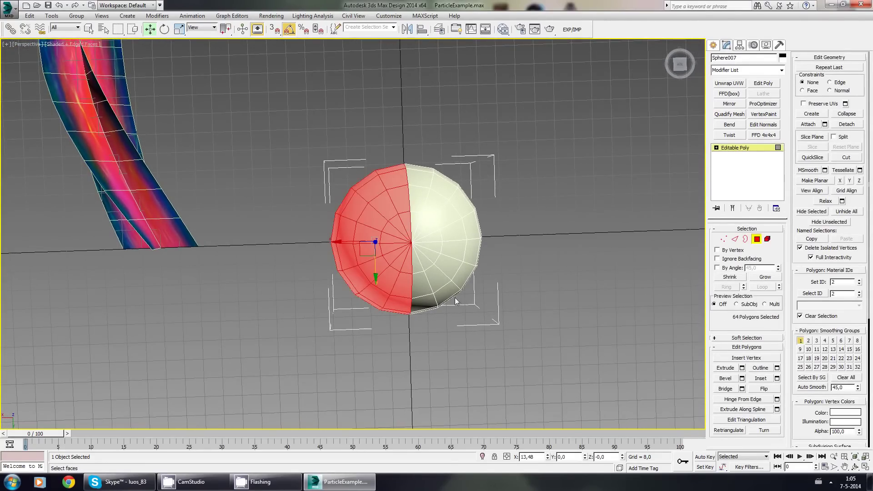
middle_click_drag(447, 298, 413, 283)
key("Delete")
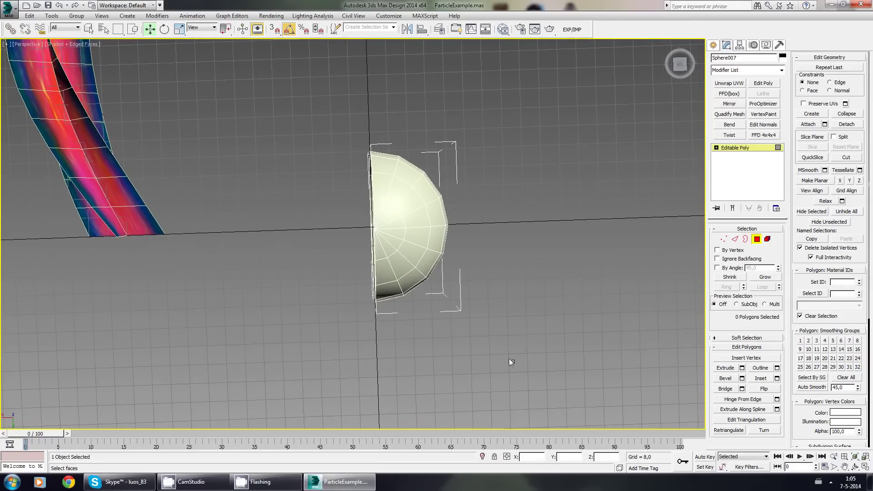
Delete half of the remaining hemisphere and then its lower half, leaving a one-eighth sphere, and leave polygon editing
left_click_drag(334, 233, 334, 233)
key("Delete")
middle_click_drag(434, 268, 363, 201, "alt")
middle_click_drag(354, 234, 355, 229, "alt")
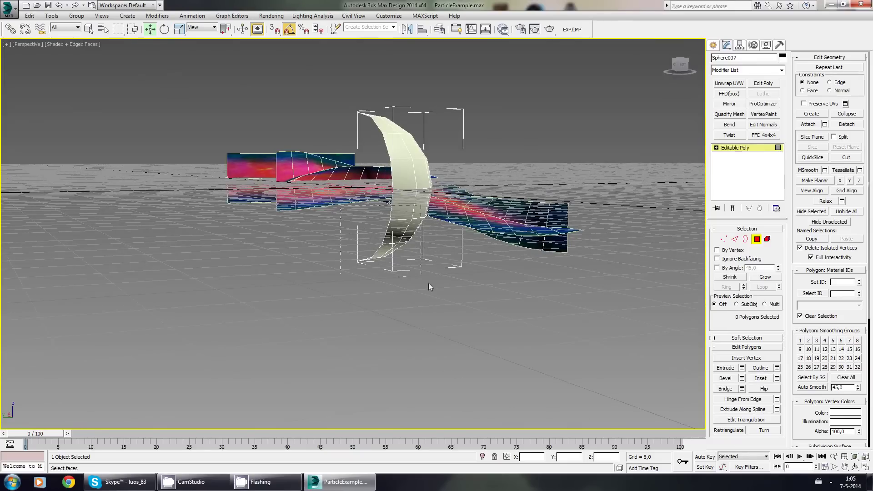
left_click_drag(428, 283, 340, 233)
key("Delete")
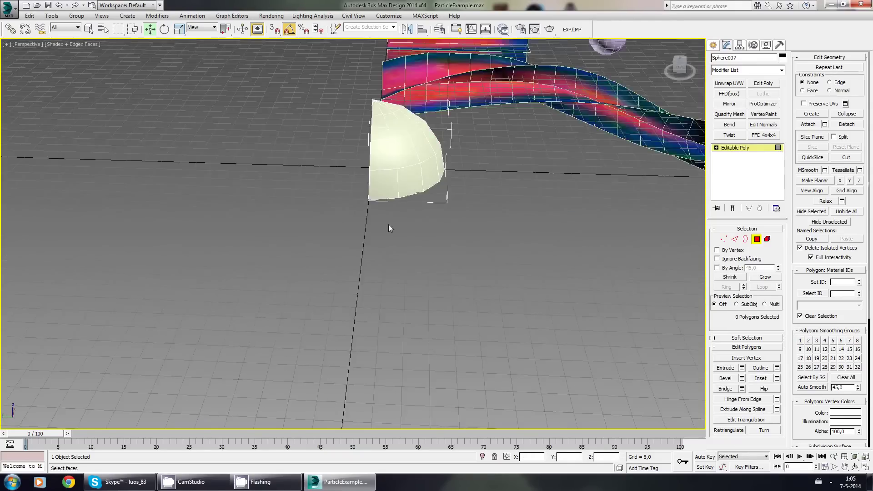
middle_click_drag(388, 225, 411, 244, "alt")
scroll(397, 250, "up", 3)
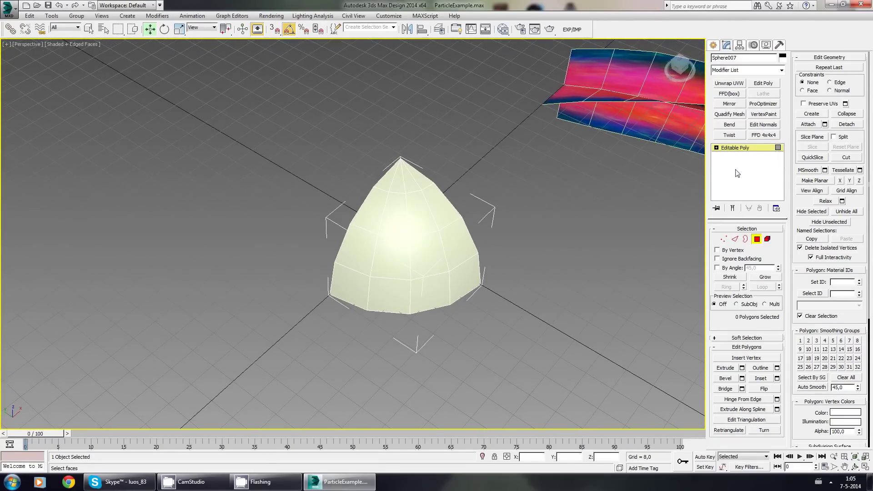
left_click(745, 149)
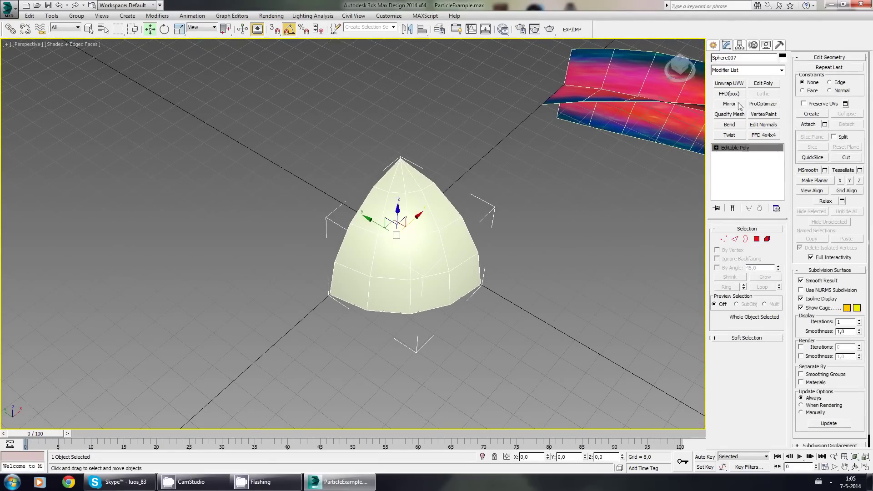
Assign the textured VRayMtl material fed by Map #124 to the one-eighth sphere and close the material editor
left_click(503, 29)
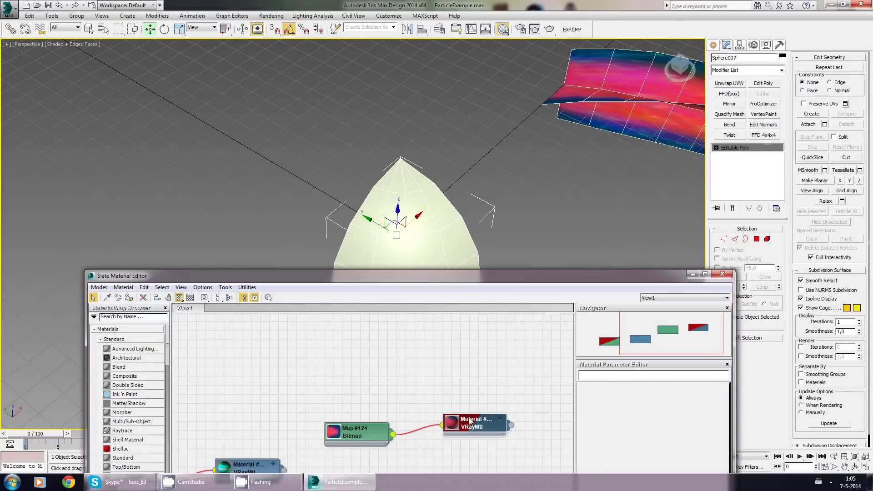
left_click(129, 297)
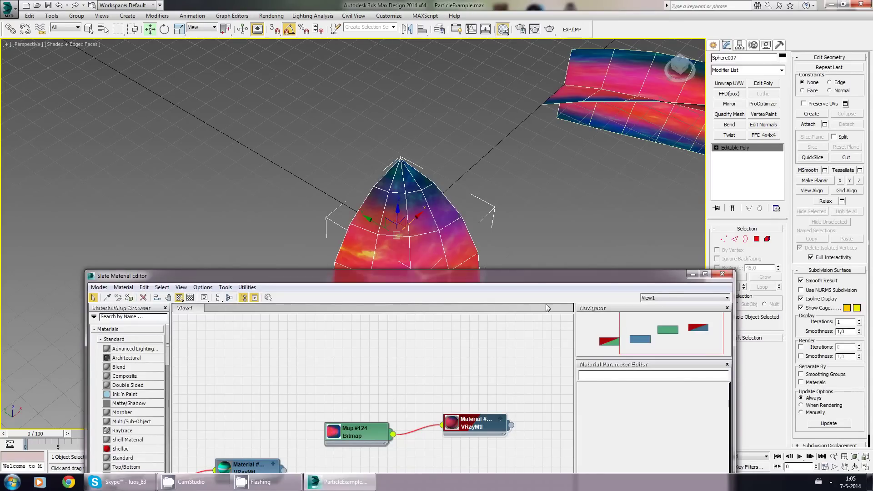
left_click(722, 274)
Add an Unwrap UVW modifier to the one-eighth sphere, open its UV editor and select all its polygons
left_click(723, 84)
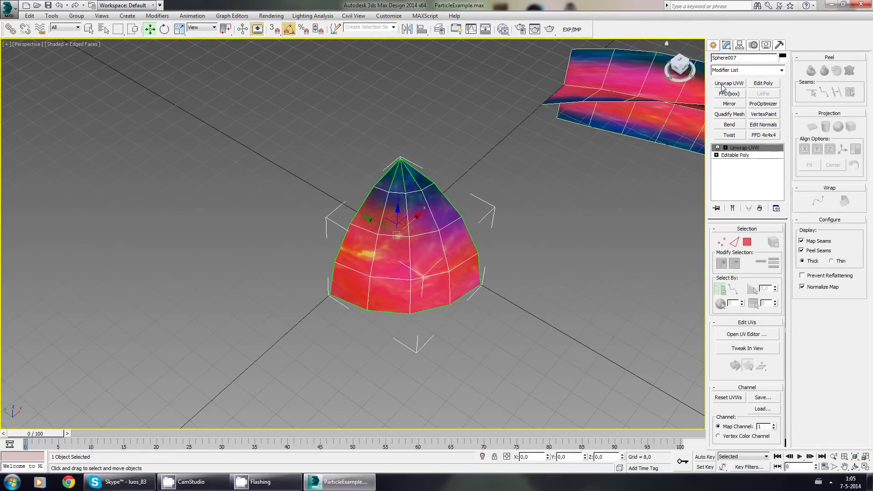
left_click(737, 334)
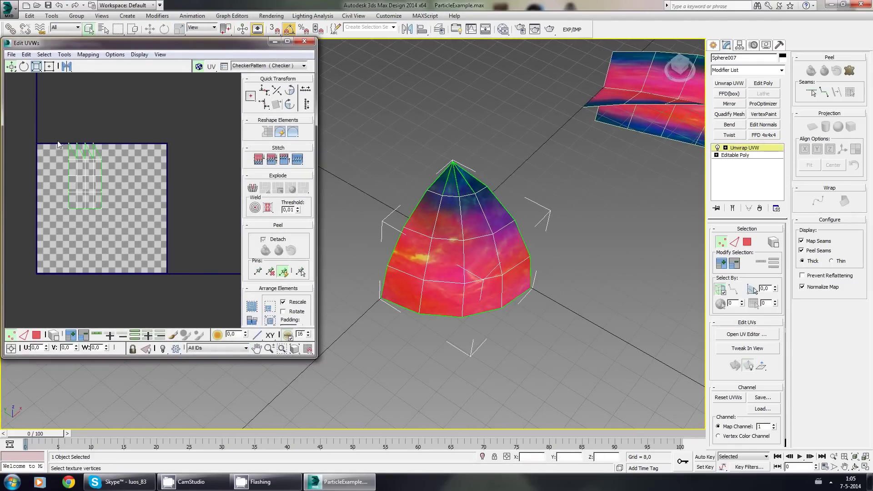
left_click_drag(58, 144, 142, 258)
left_click(748, 241)
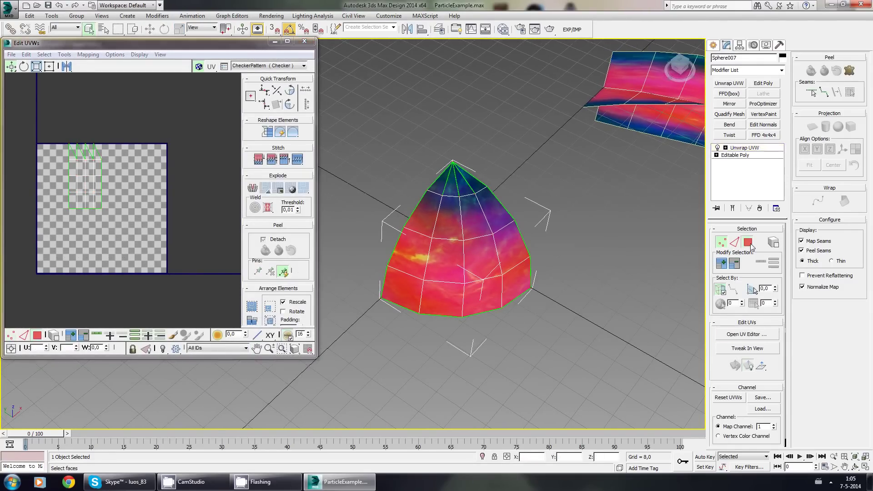
left_click_drag(84, 186, 129, 240)
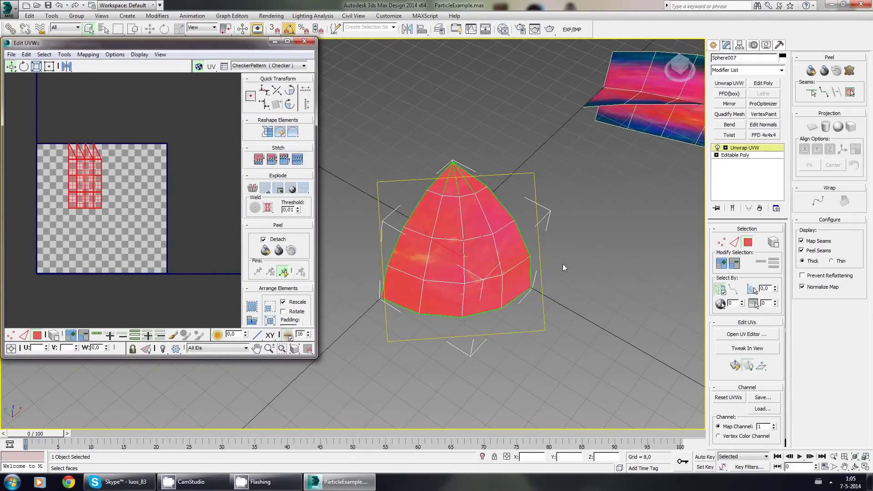
Apply a best-aligned planar map to the selected polygons and pack the UV shell to fit the texture tile
left_click(813, 128)
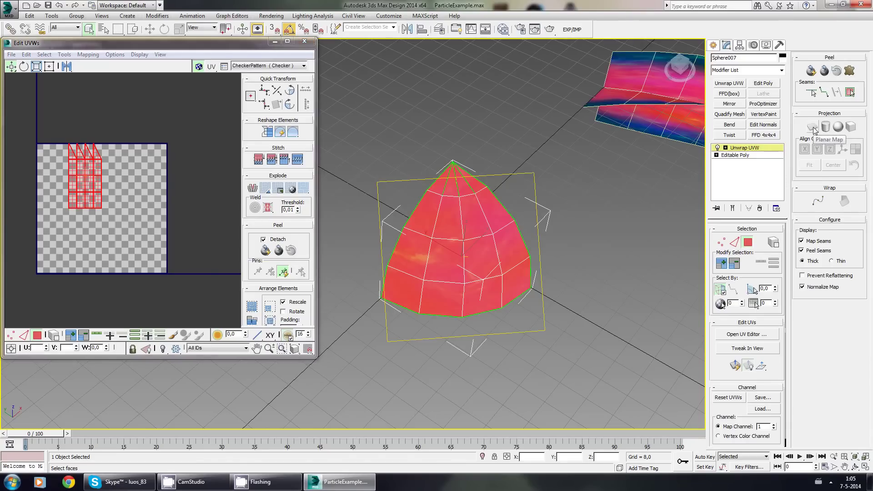
left_click(841, 150)
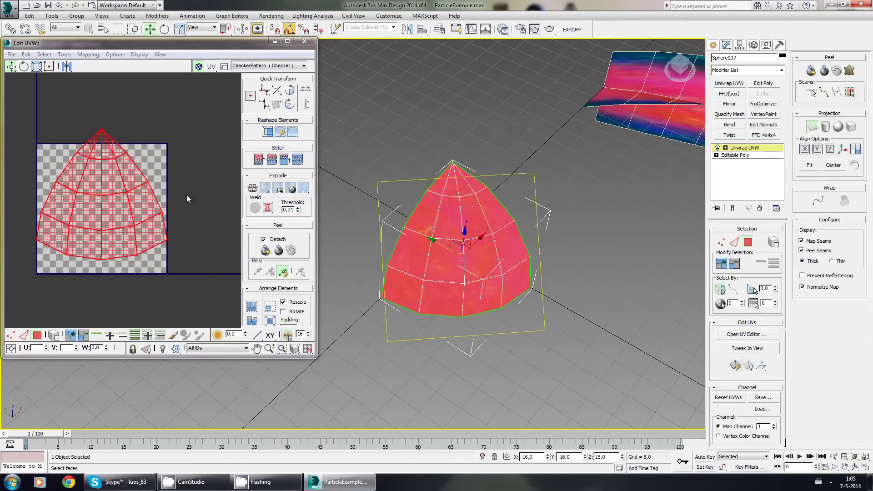
middle_click_drag(102, 191, 138, 186)
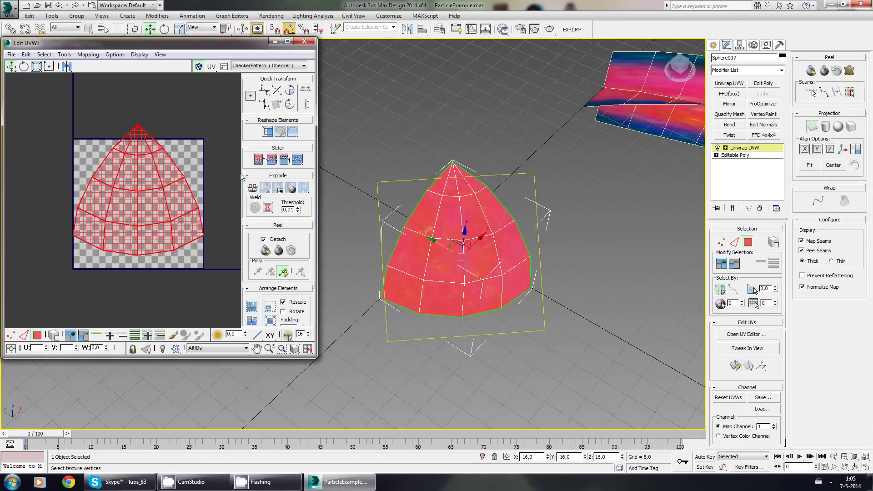
left_click(269, 320)
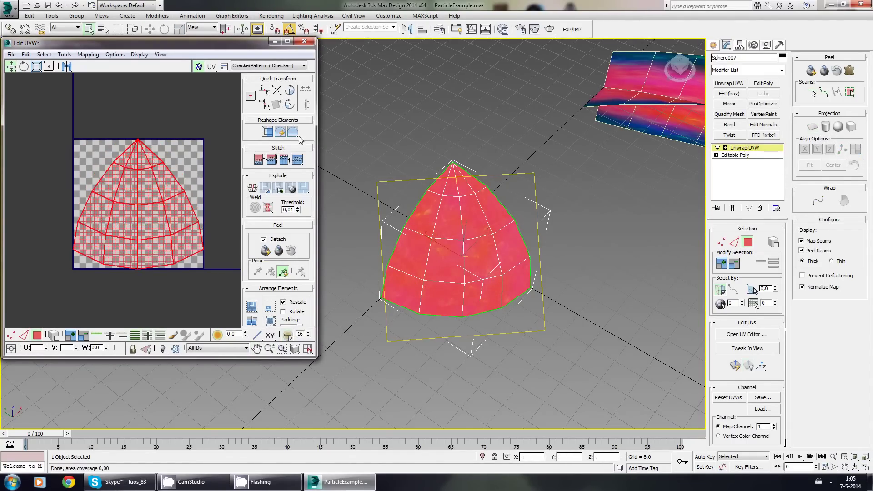
Rotate the UV shell 90 degrees counterclockwise and show Map #124 (CombinedRGB.tga) as the background of a widened UV editor
left_click(289, 90)
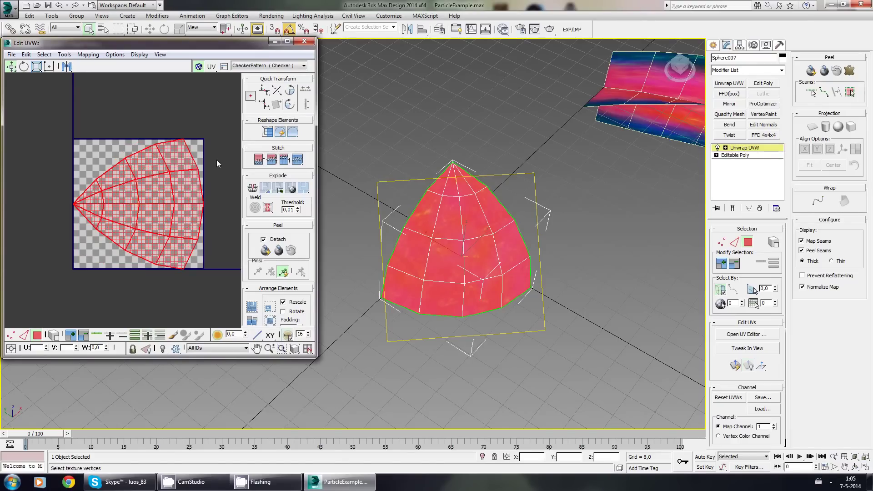
left_click(252, 66)
left_click(253, 81)
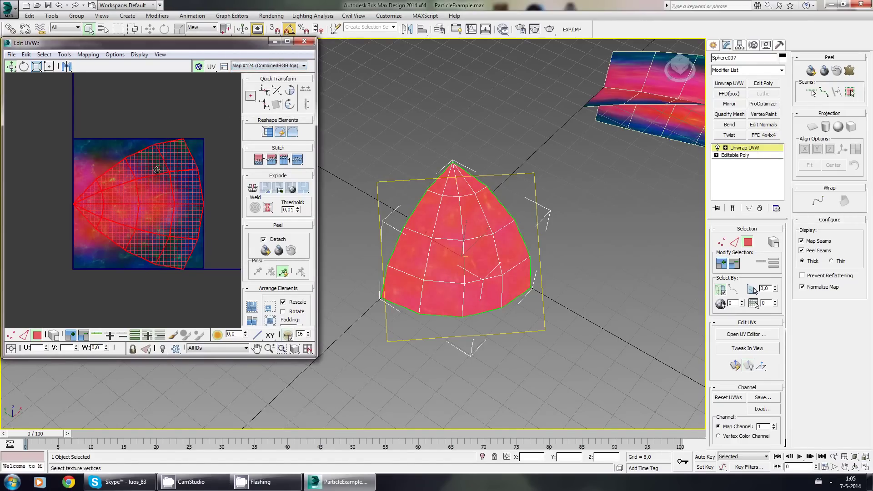
scroll(153, 173, "up", 2)
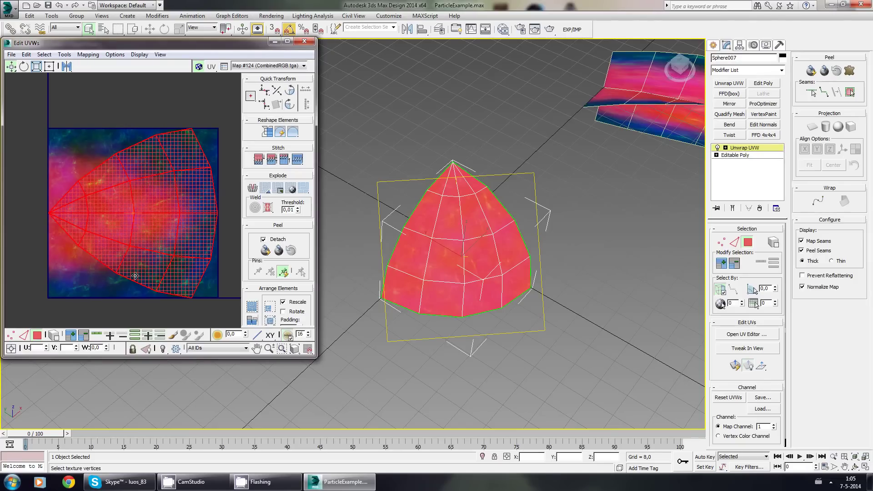
left_click_drag(317, 110, 509, 110)
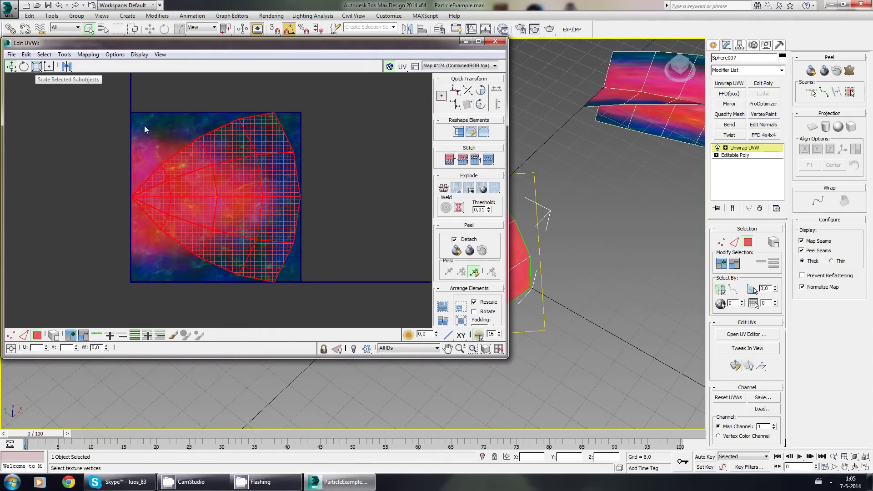
middle_click_drag(540, 205, 546, 207)
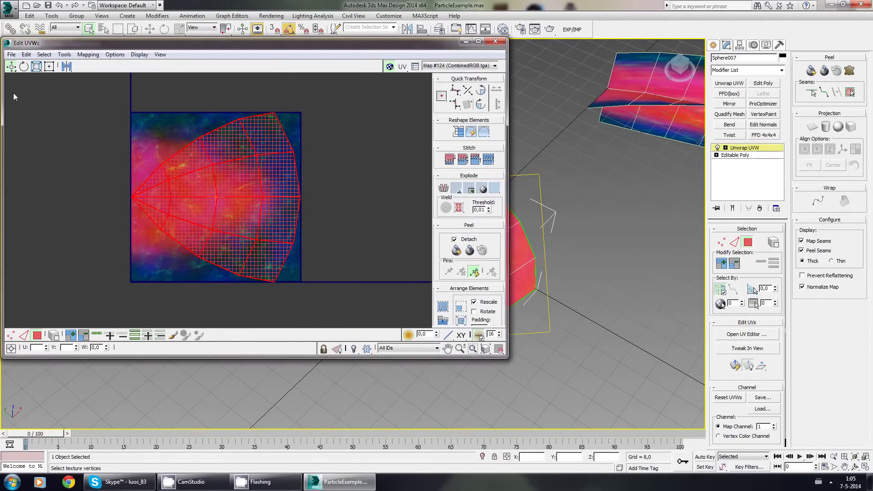
Narrow the UV shell slightly along U with the Freeform tool, keeping its pointed tip at the tile edge
left_click(49, 67)
left_click_drag(299, 112, 293, 112)
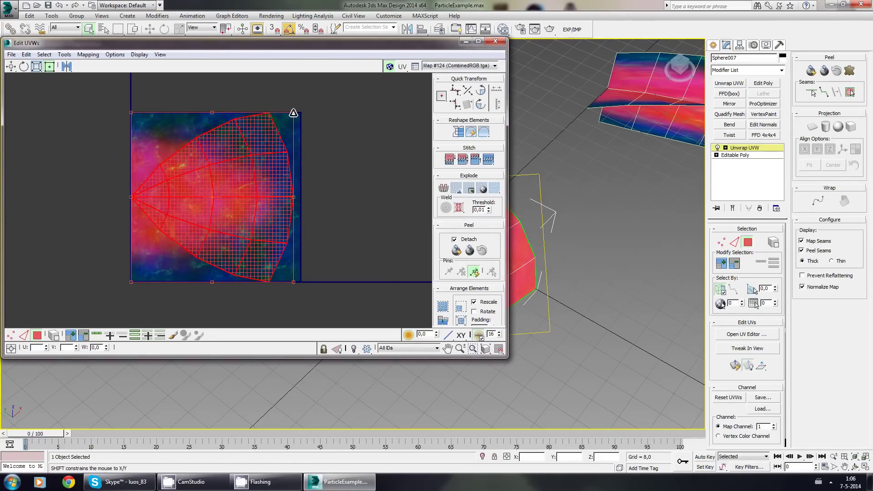
left_click(363, 142)
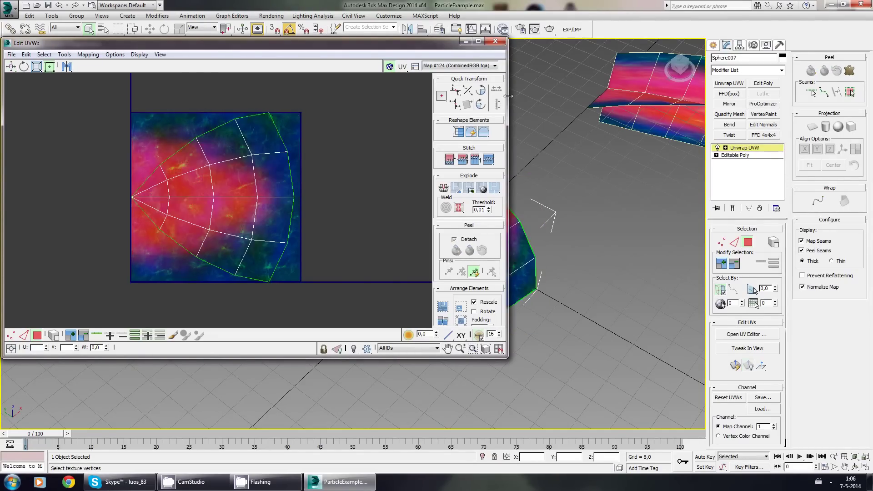
Close the UV editor and collapse the one-eighth sphere's modifier stack to Editable Poly
left_click(499, 42)
right_click(739, 148)
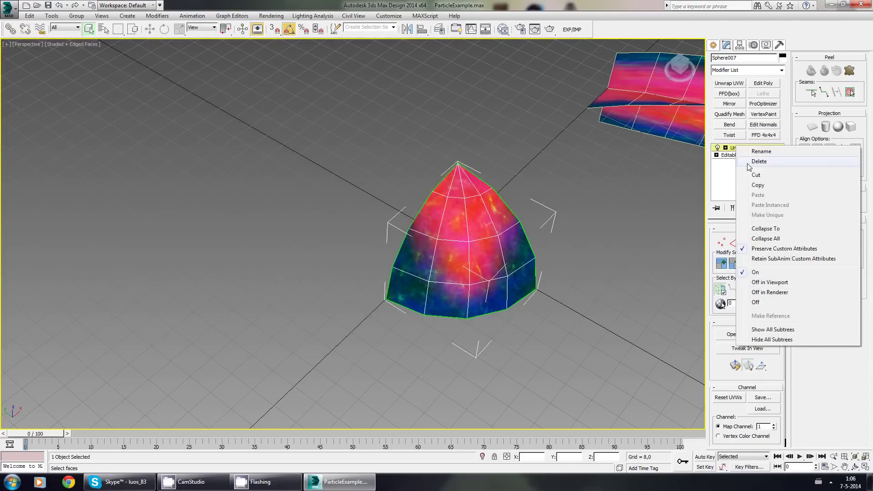
left_click(772, 244)
Clone the sphere piece by rotating it -90 degrees about Z, making three copies that complete the hemisphere
mouse_move(452, 259)
middle_mouse_down("alt")
mouse_move(478, 271)
mouse_move(444, 251)
middle_mouse_up("alt")
key("e")
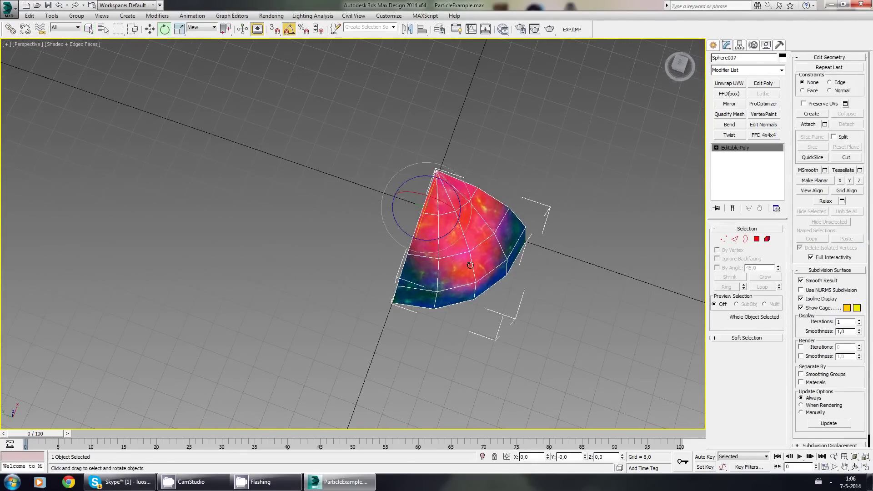
left_click_drag(436, 237, 343, 214, "shift")
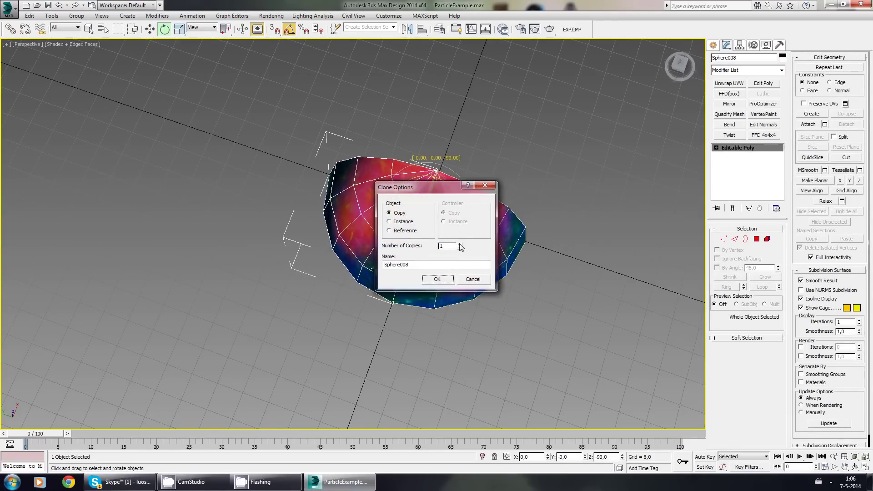
left_click(460, 244)
left_click(460, 244)
left_click(437, 278)
Attach the other sphere pieces to the selected one and weld all the vertices of the combined hemisphere
middle_click_drag(444, 273, 549, 230, "alt")
middle_click_drag(507, 243, 467, 268)
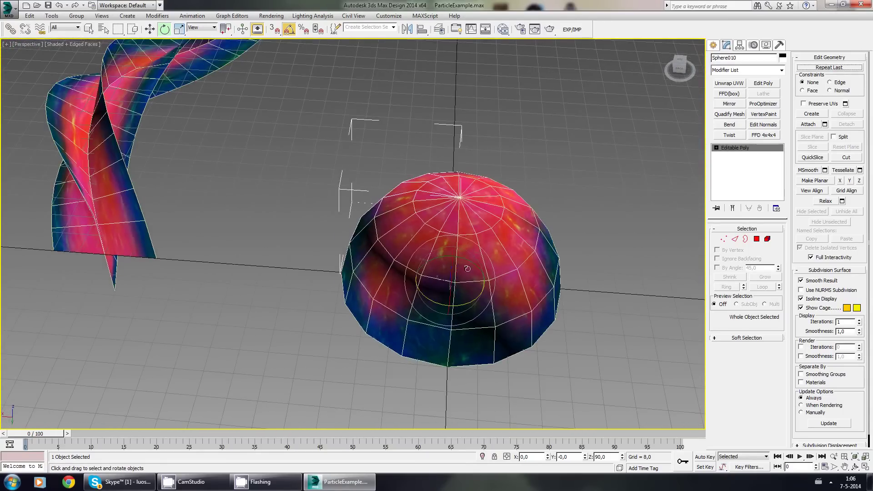
middle_click_drag(596, 189, 590, 220, "alt")
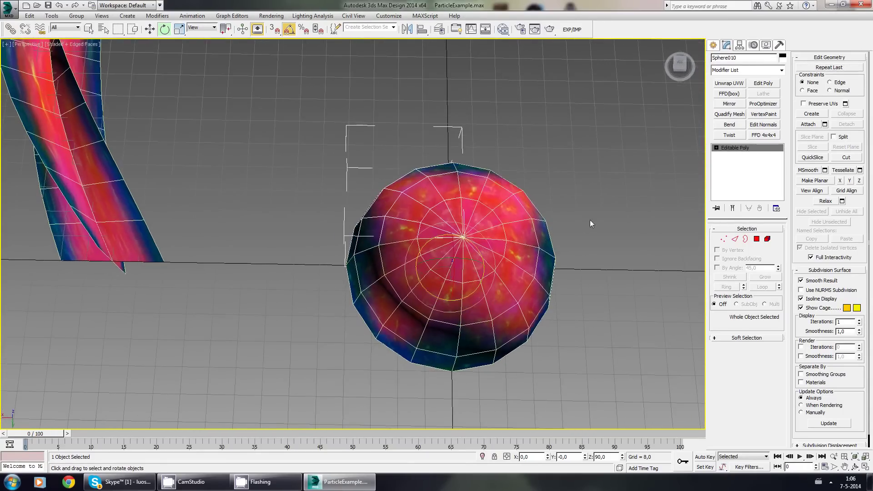
left_click(806, 126)
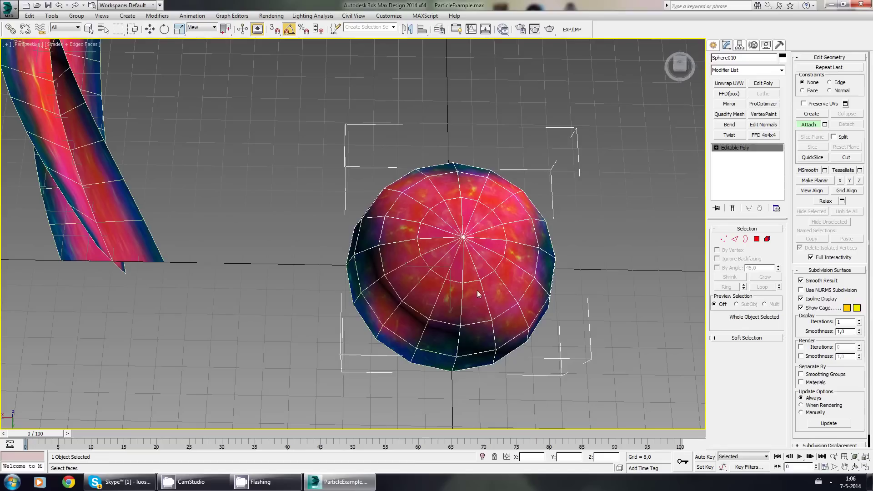
left_click(723, 239)
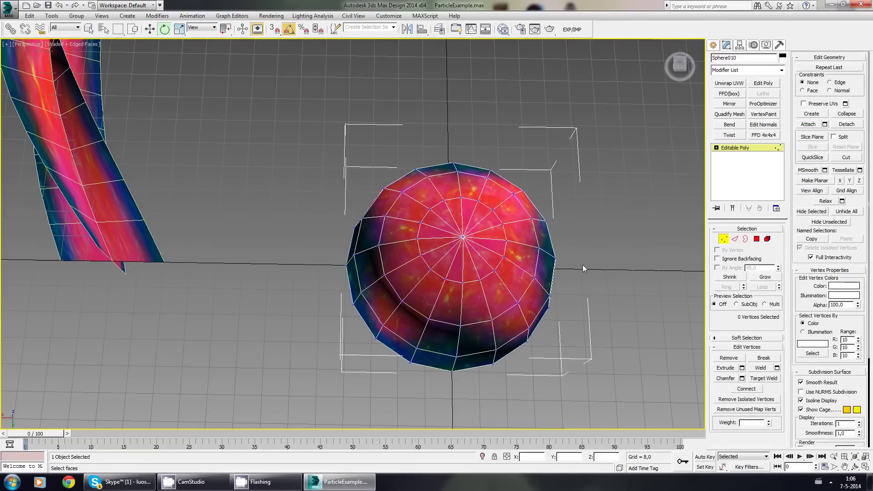
middle_click_drag(486, 279, 473, 250, "alt")
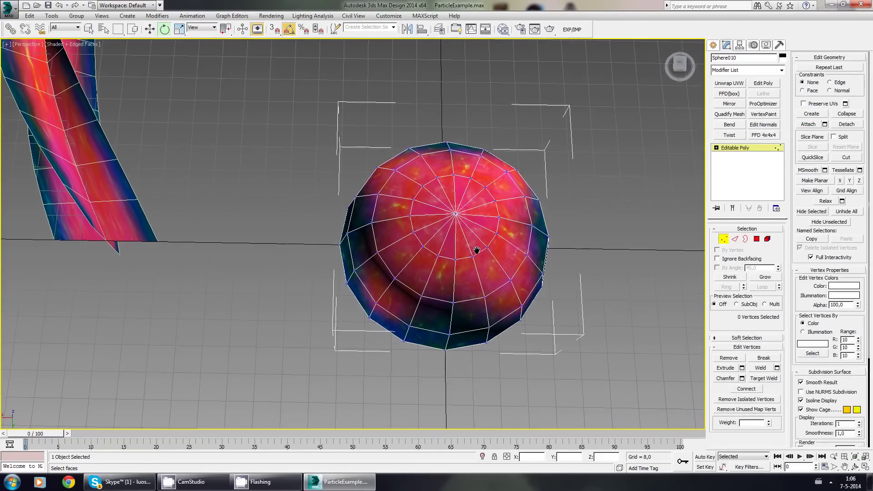
left_click(761, 368)
Select all polygons of the hemisphere, retriangulate them and leave polygon editing
left_click(756, 239)
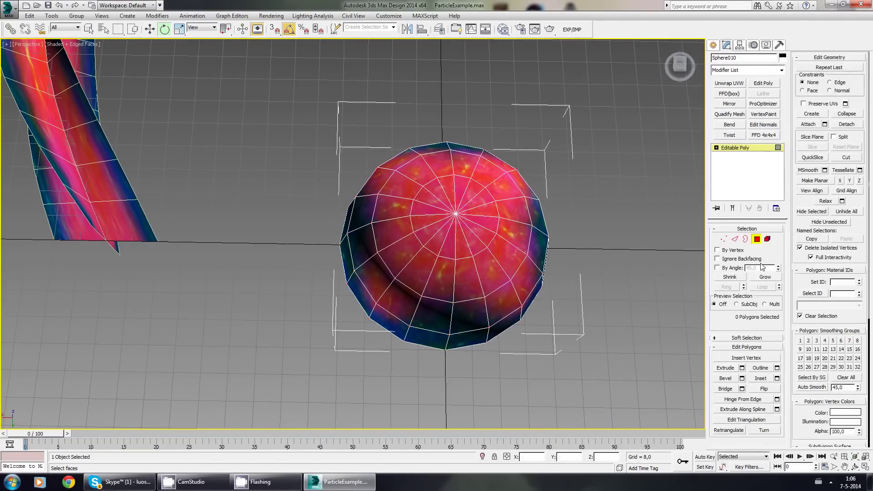
middle_click_drag(387, 279, 391, 318, "alt")
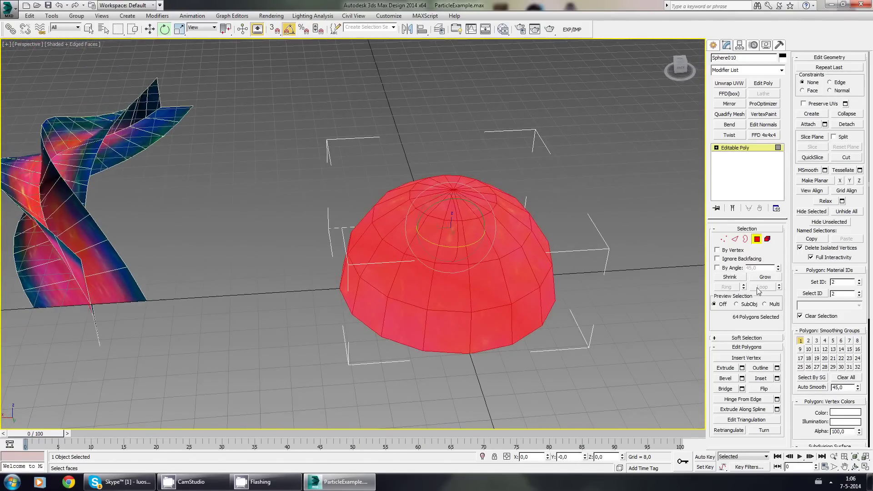
left_click(732, 432)
middle_click_drag(487, 294, 410, 317, "alt")
left_click(712, 45)
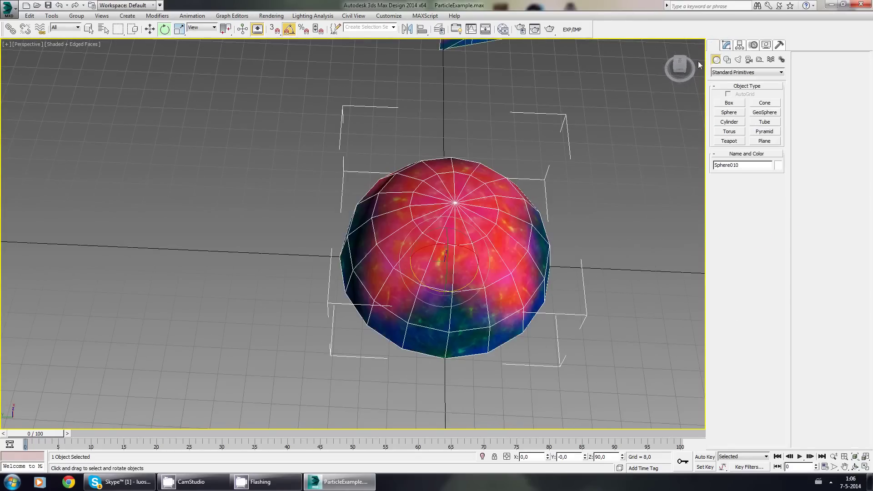
Rotate the hemisphere about the X axis so it lies on its side with the pole pointing along Y
middle_click_drag(464, 215, 450, 242)
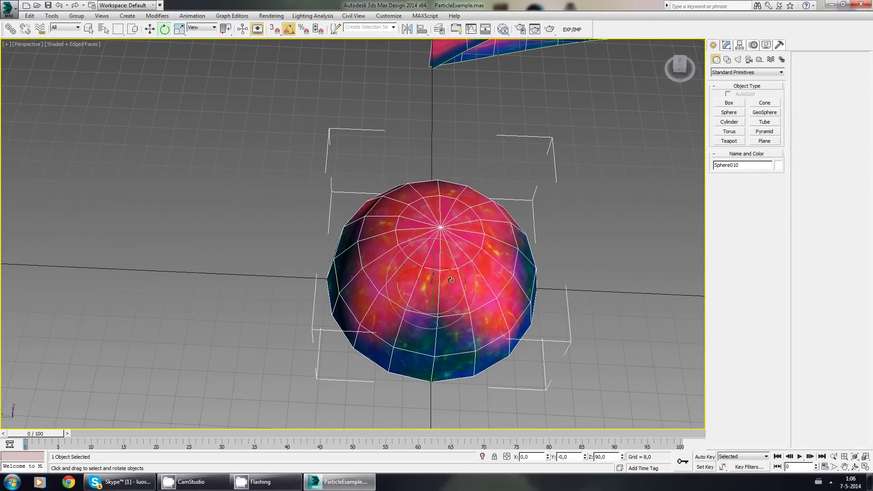
middle_click_drag(452, 281, 447, 254, "alt")
left_click_drag(448, 278, 369, 252)
middle_click_drag(313, 289, 368, 292, "alt")
Turn on snapping and move the hemisphere to Y -32 so its pole vertex sits on the world origin
key("w")
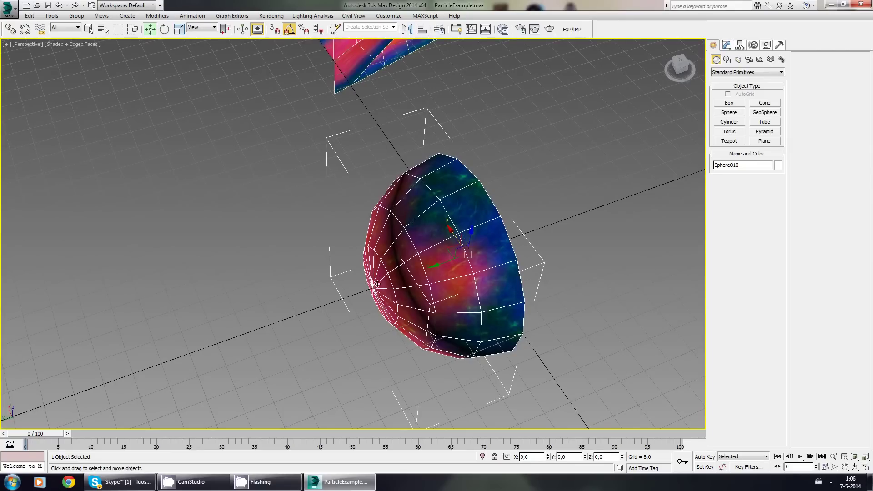
scroll(377, 284, "up", 4)
key("s")
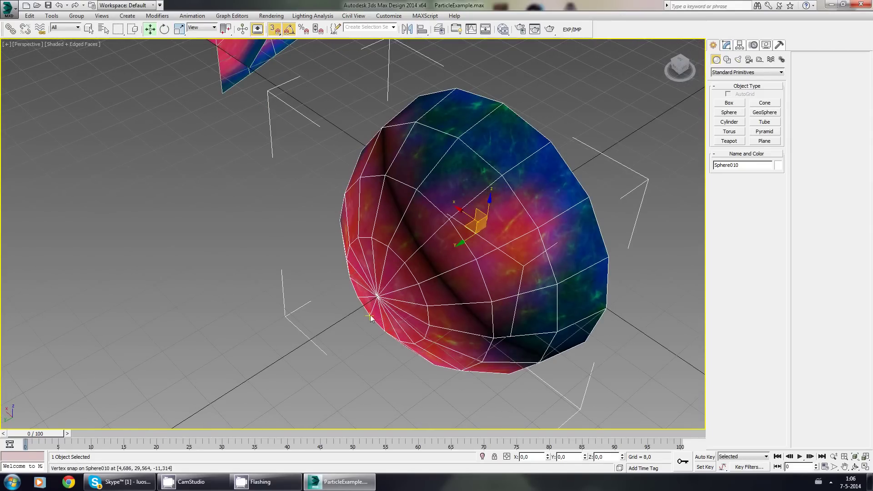
left_click_drag(377, 296, 487, 228)
scroll(483, 241, "up", 2)
middle_click_drag(482, 243, 485, 271)
scroll(483, 272, "down", 2)
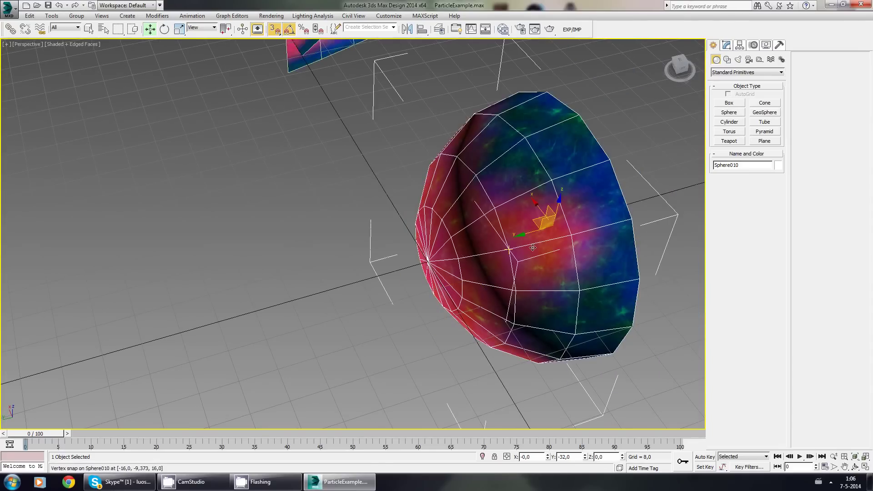
Move only the hemisphere's pivot to the world origin at its pole, then leave pivot editing
left_click(740, 46)
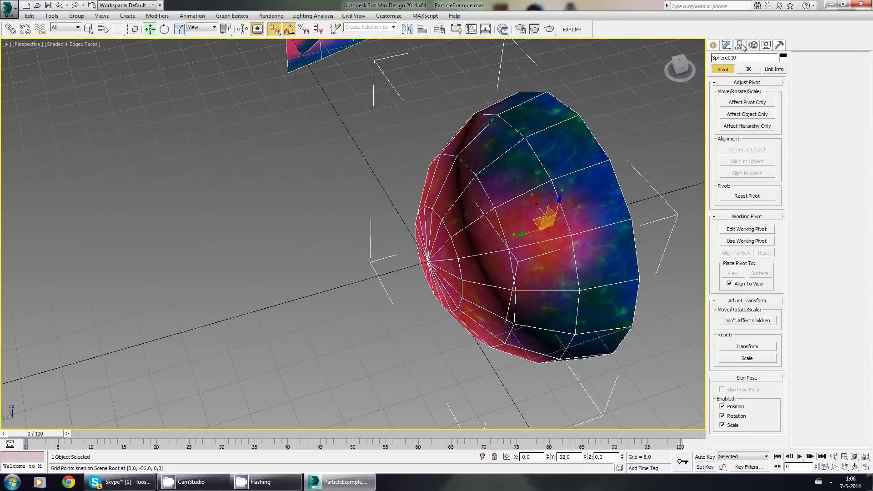
left_click(748, 102)
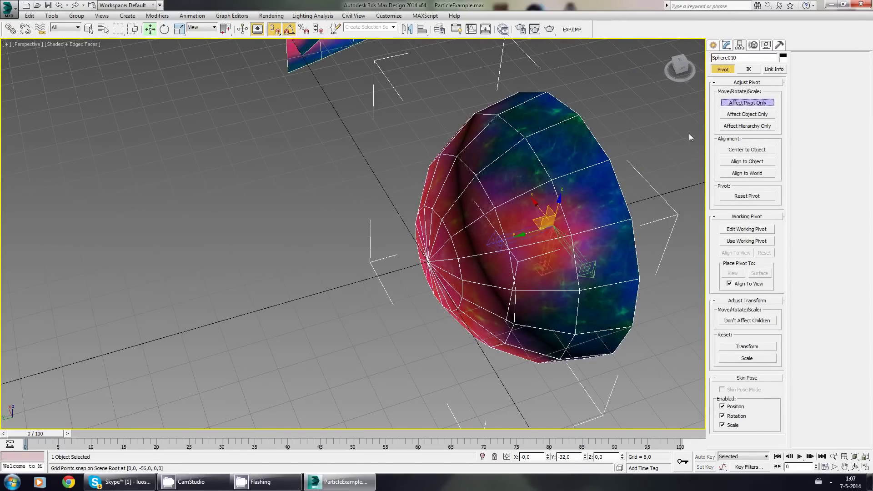
right_click(585, 458)
middle_click_drag(537, 247, 527, 254)
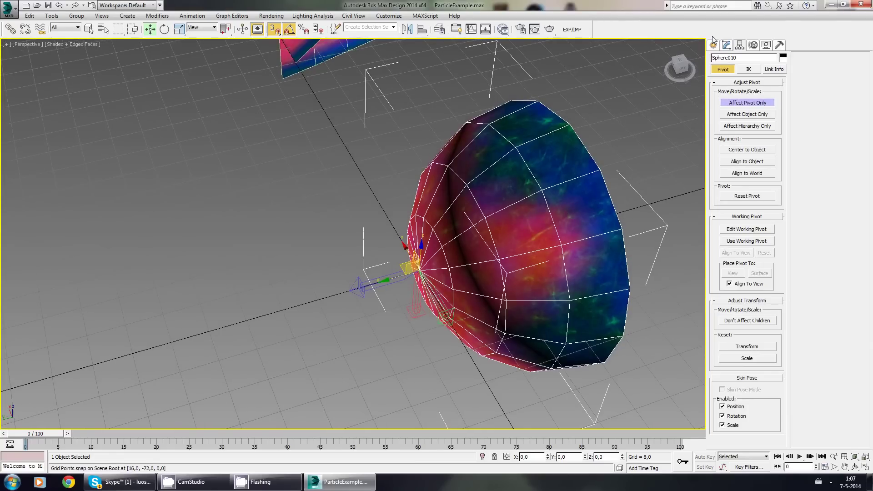
left_click(713, 45)
Move the finished hemisphere along the X axis, well clear of the world origin
scroll(423, 261, "down", 3)
middle_click_drag(429, 268, 449, 308, "alt")
scroll(457, 281, "down", 2)
left_click_drag(441, 306, 360, 269)
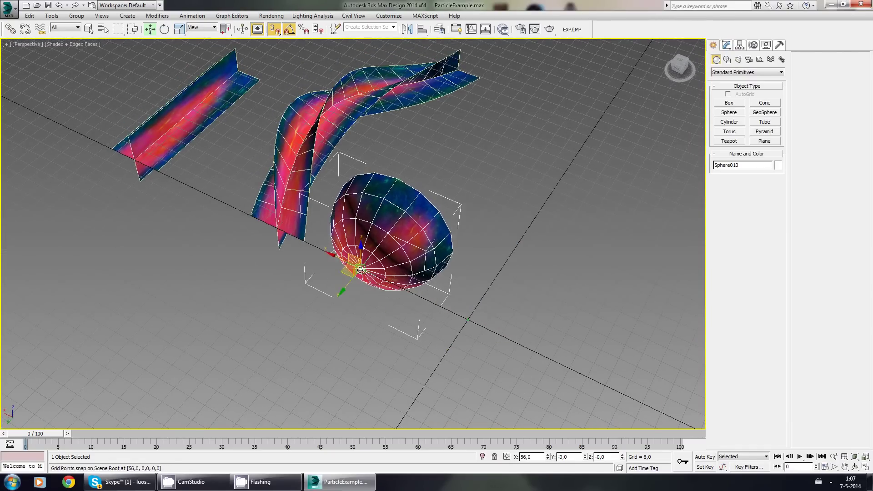
key("ctrl+z")
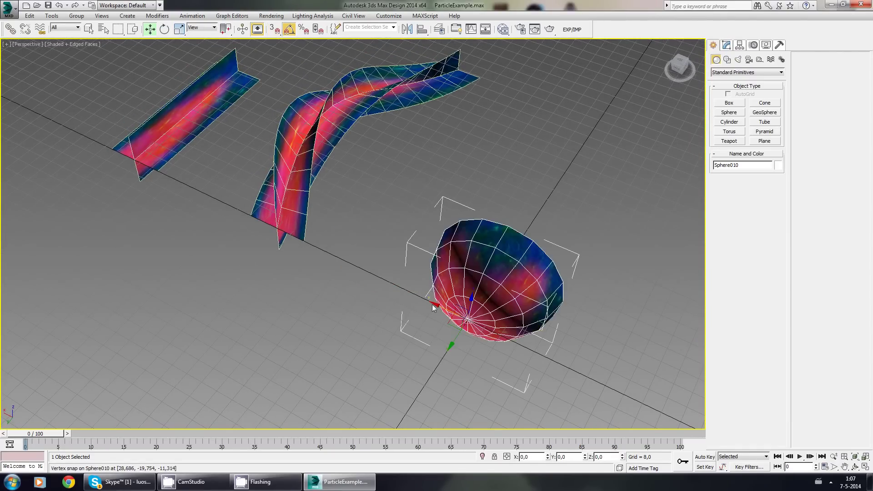
left_click_drag(432, 308, 4, 123)
Create a sphere at the world origin with radius 32 and 15 segments, and turn off Real-World Map Size
middle_click_drag(558, 272, 521, 212, "alt")
left_click(724, 112)
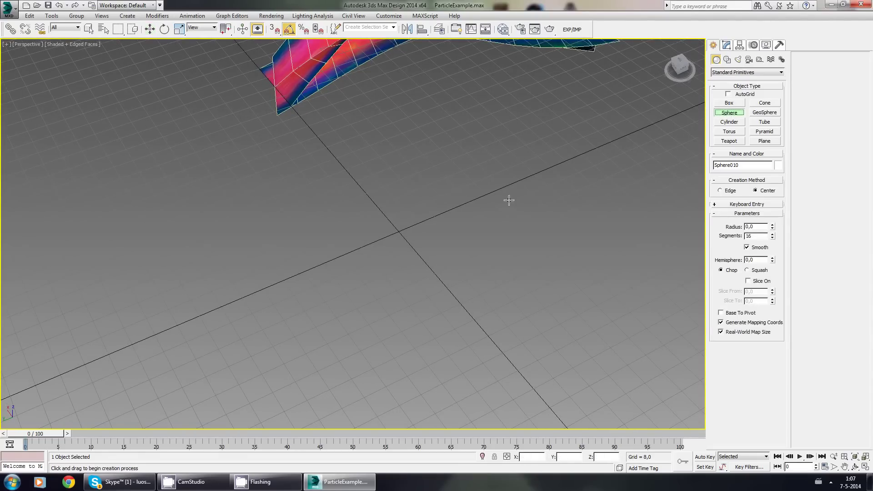
left_click_drag(395, 231, 430, 171)
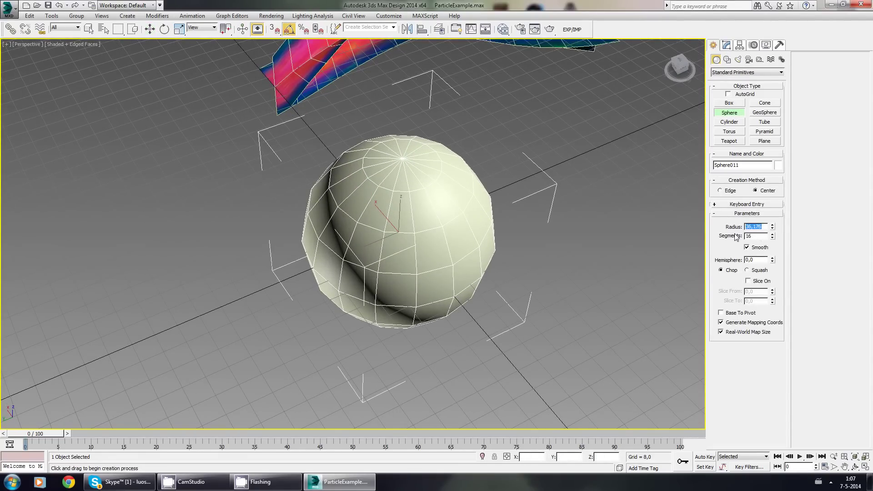
key("Tab")
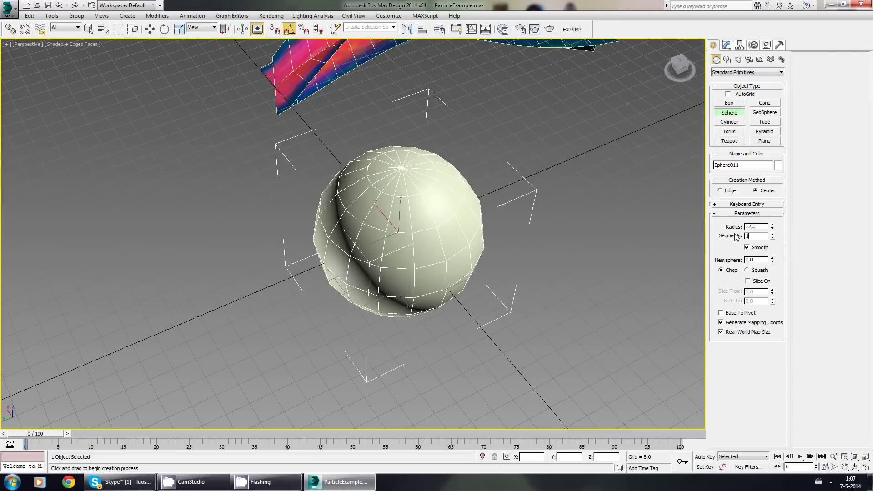
key("Return")
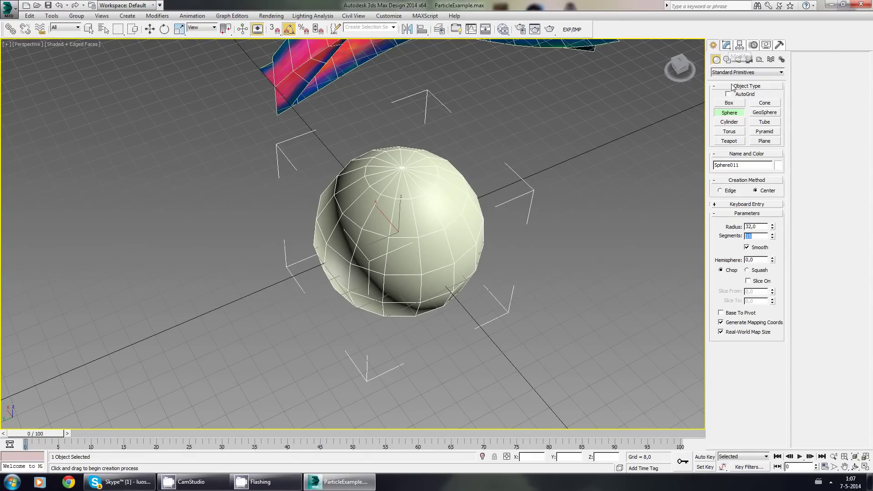
left_click(720, 332)
Convert the new sphere to an Editable Poly
left_click(726, 45)
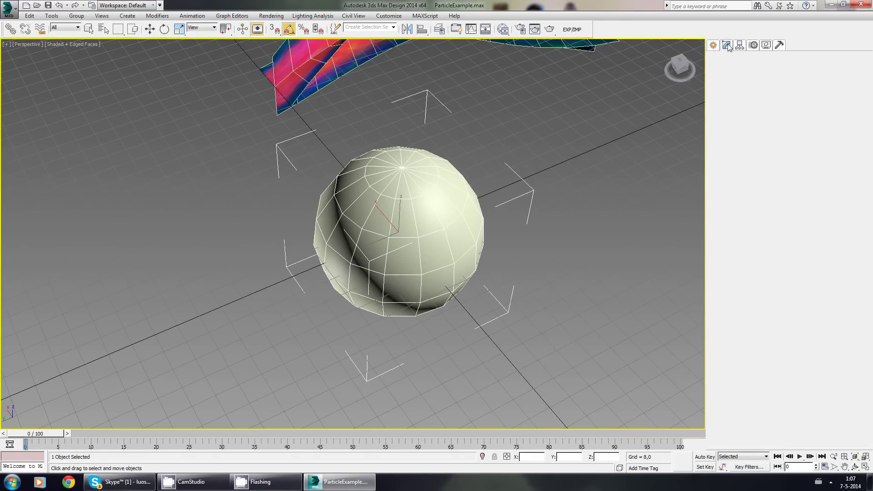
right_click(736, 146)
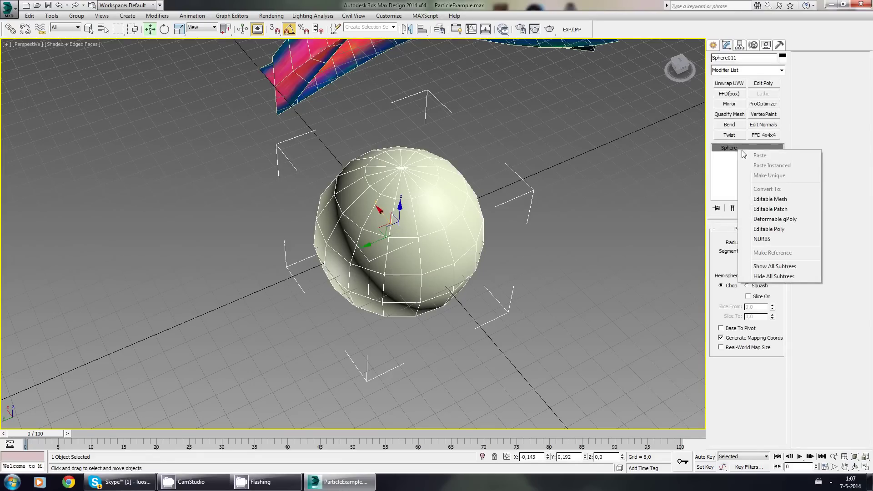
left_click(776, 230)
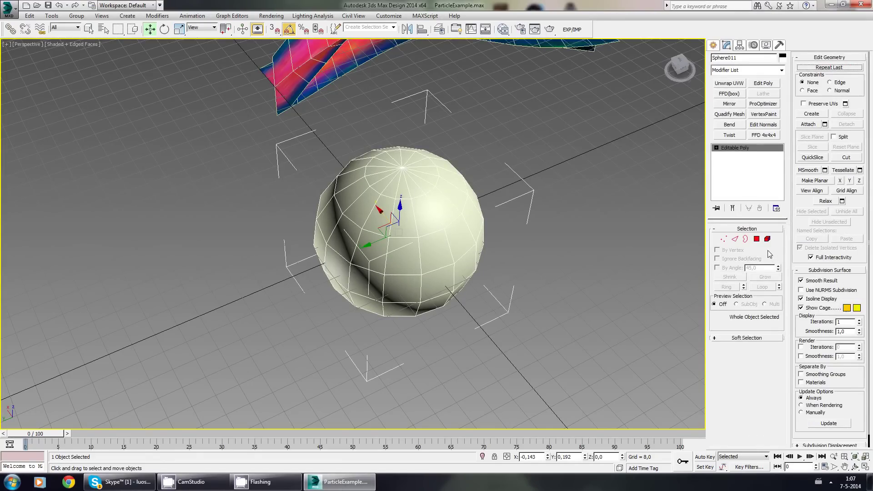
Select the polygons at the underside of the sphere and delete them
left_click(757, 239)
middle_click_drag(364, 290, 408, 236, "alt")
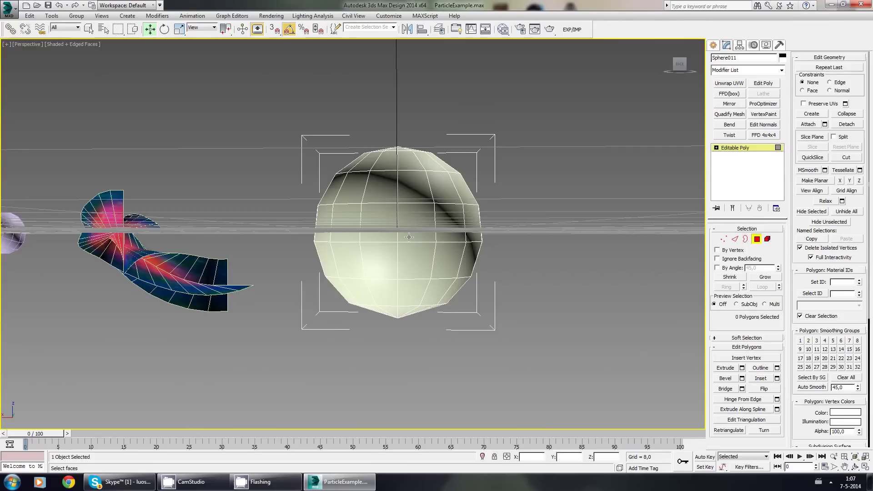
left_click_drag(302, 294, 301, 293)
middle_click_drag(302, 293, 330, 289, "alt")
key("Delete")
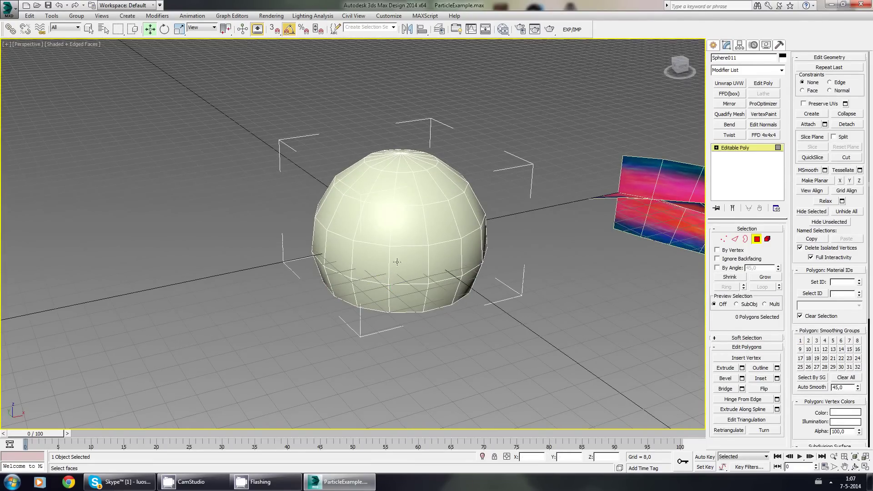
Delete the sphere's side polygons in sections until only a wedge three segments wide remains
middle_click_drag(434, 224, 409, 287, "alt")
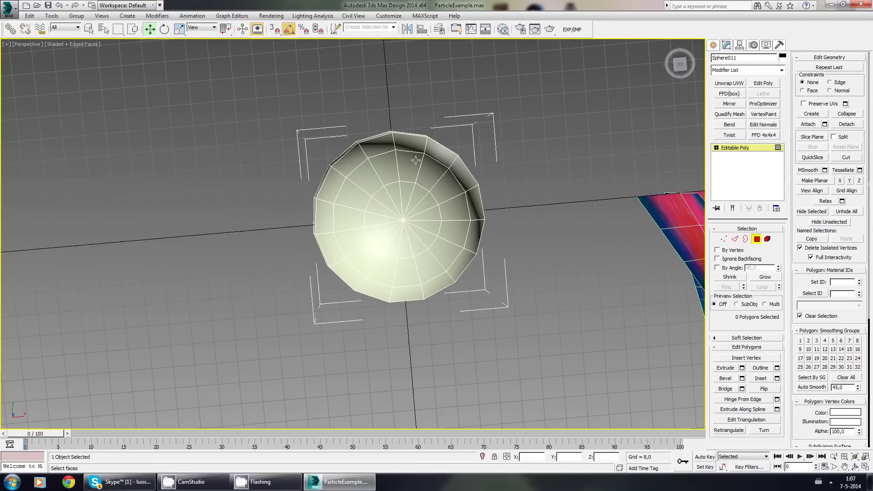
left_click_drag(364, 288, 384, 332)
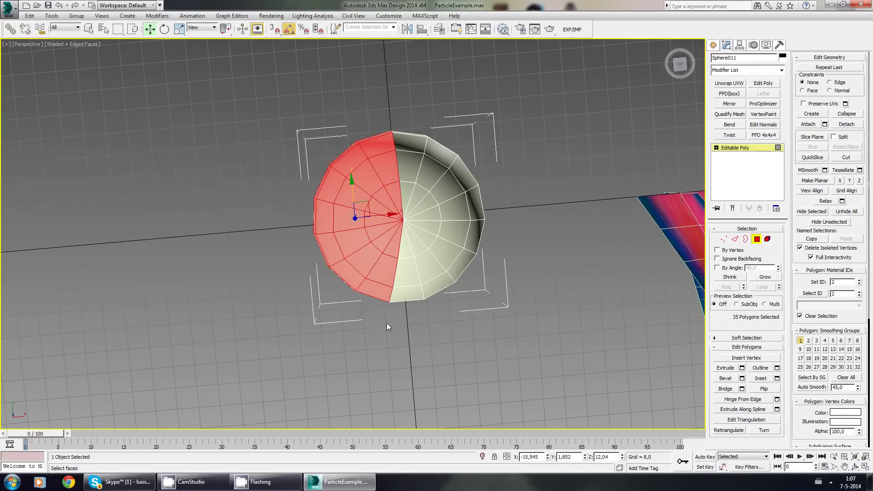
key("Delete")
left_click_drag(369, 230, 365, 228)
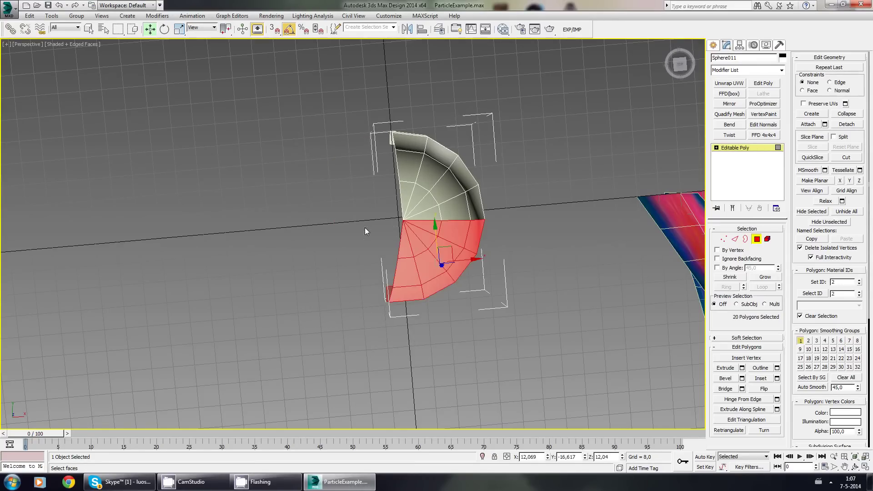
key("Delete")
left_click_drag(444, 219, 443, 220)
key("Delete")
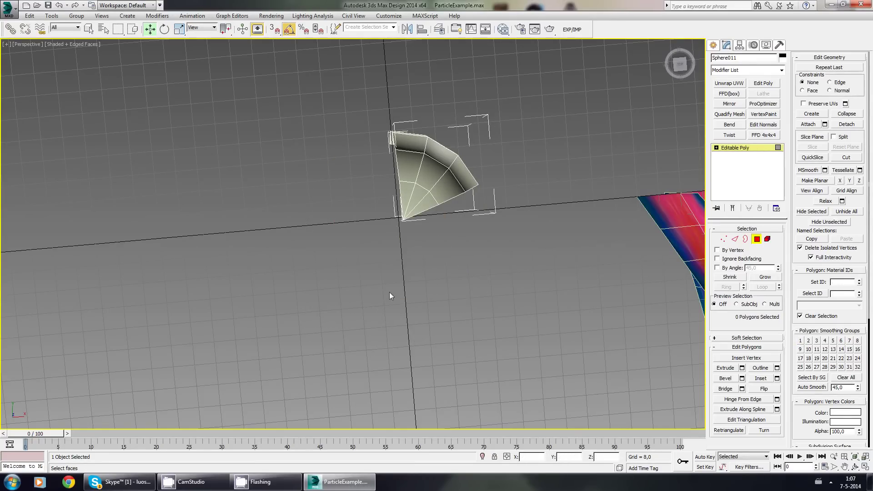
Assign the existing VRayMtl material with the CombinedRGB bitmap to the sphere wedge
middle_click_drag(389, 292, 549, 209, "alt")
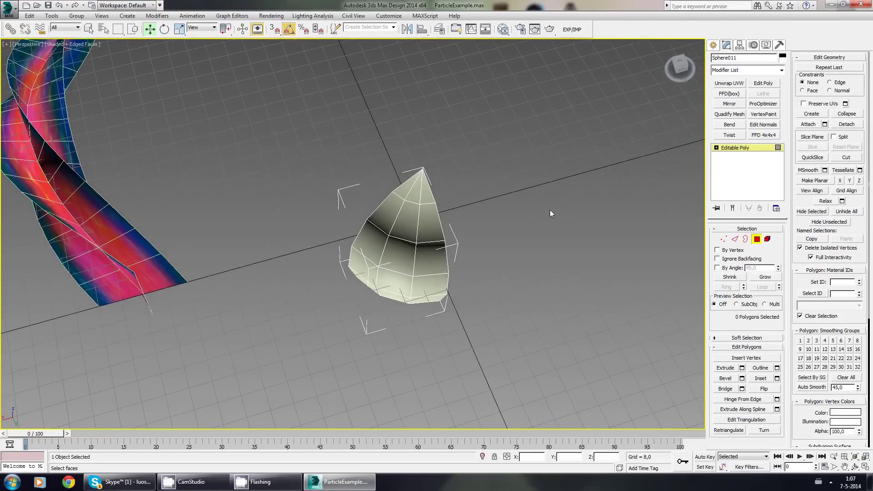
left_click(746, 148)
left_click(503, 29)
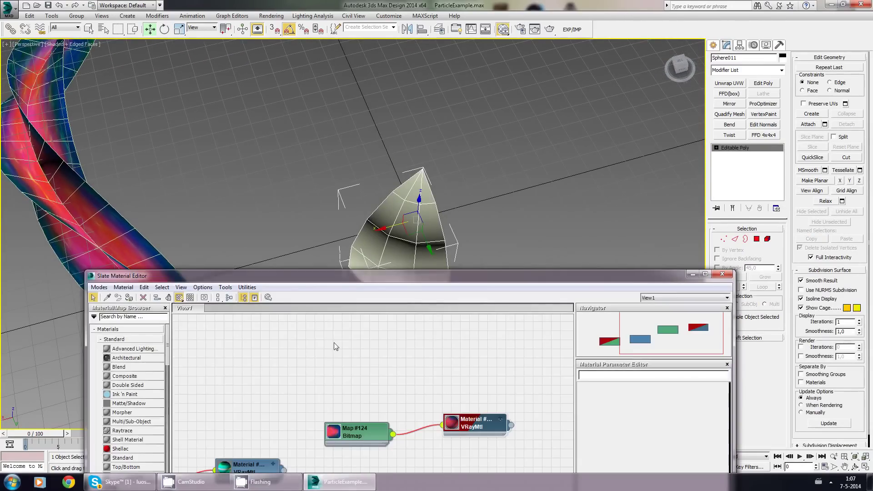
left_click(129, 297)
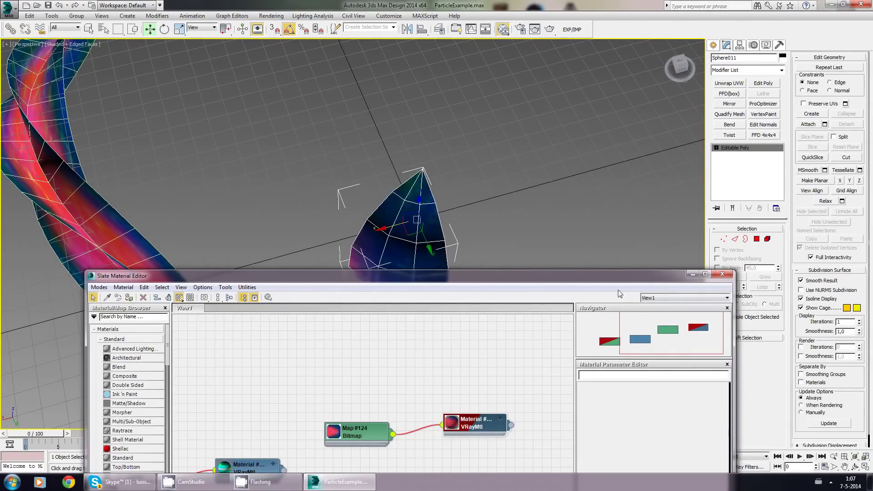
left_click(702, 276)
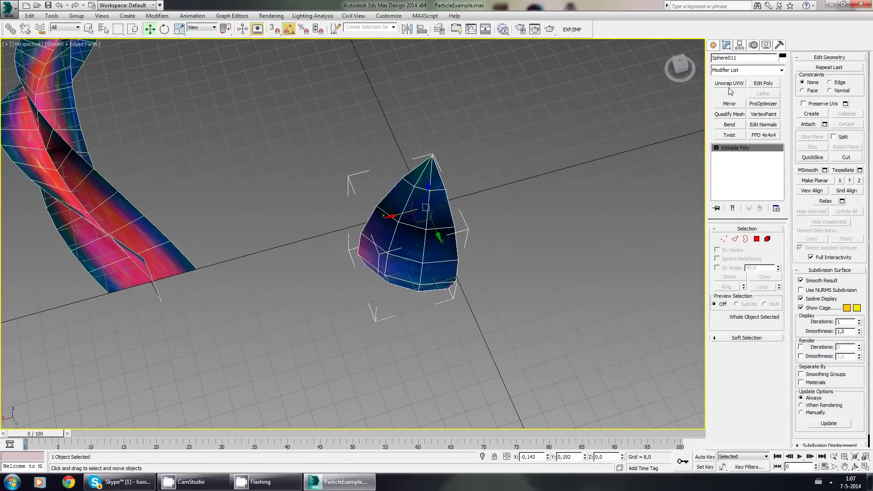
Add an Unwrap UVW modifier to the wedge and planar-map all its polygons aligned to the current view
left_click(729, 83)
left_click(747, 334)
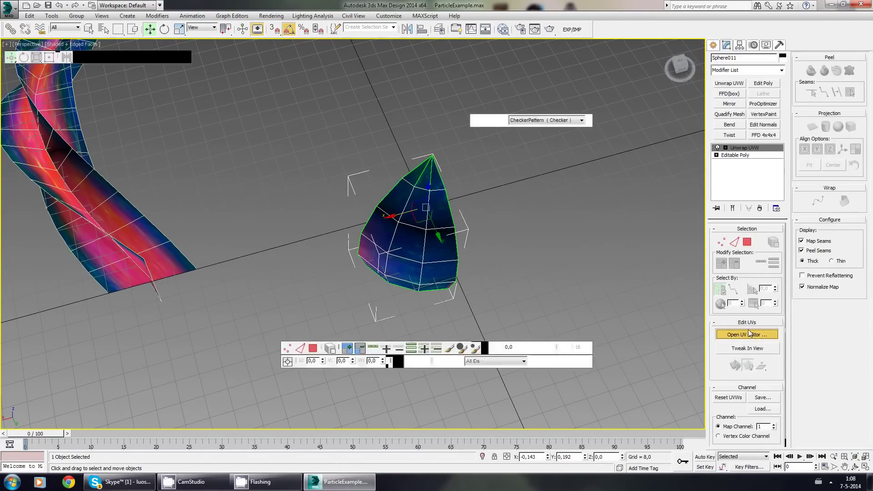
scroll(160, 190, "down", 3)
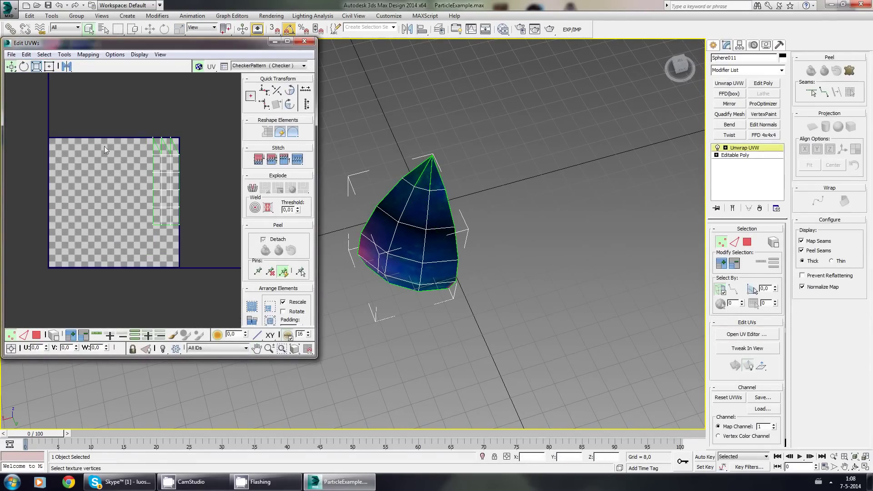
left_click(37, 335)
left_click_drag(104, 110, 215, 249)
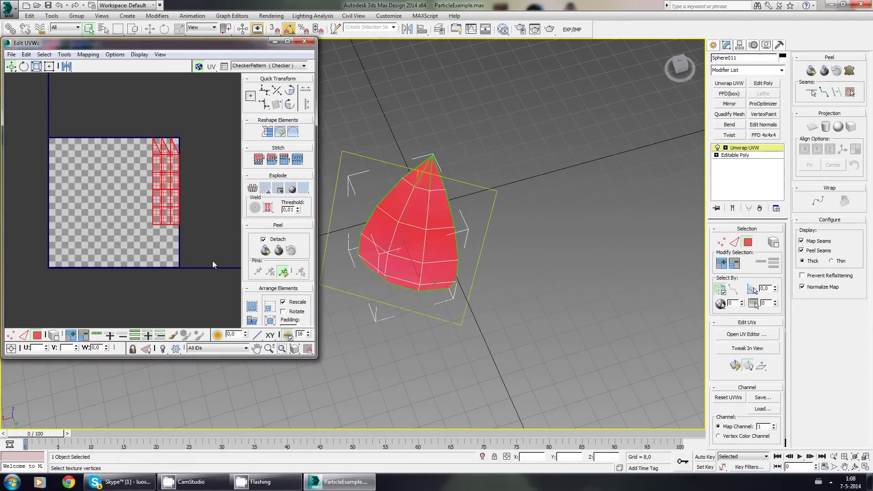
left_click(812, 127)
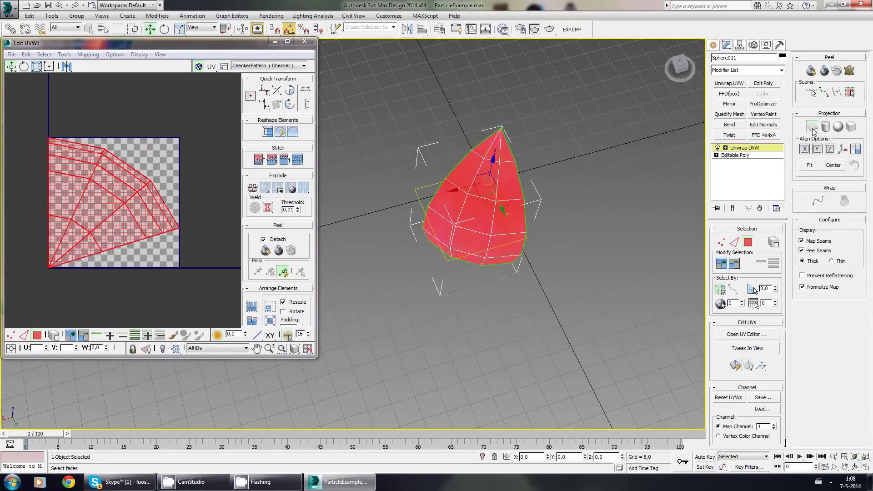
left_click(853, 149)
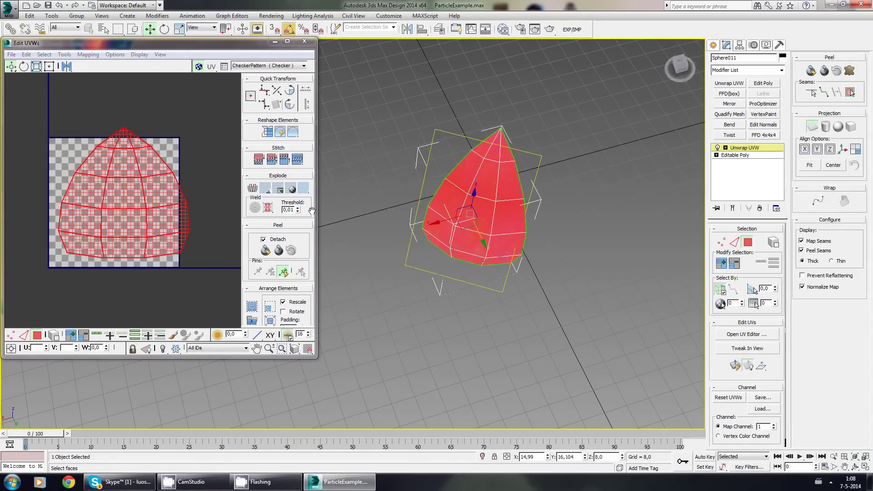
Pack the wedge's UVs into the texture square, rotate them 90° counter-clockwise, and show Map #124 (CombinedRGB.tga) behind them
left_click(270, 321)
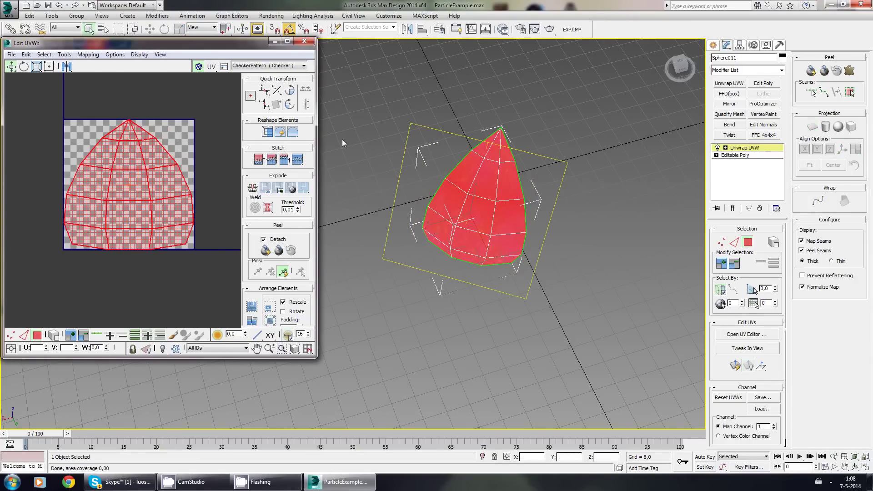
left_click(290, 91)
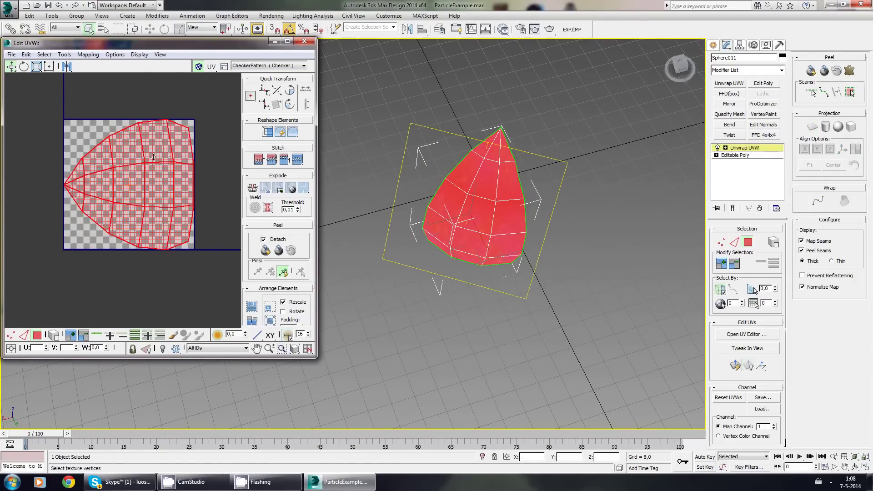
left_click(268, 66)
left_click(261, 74)
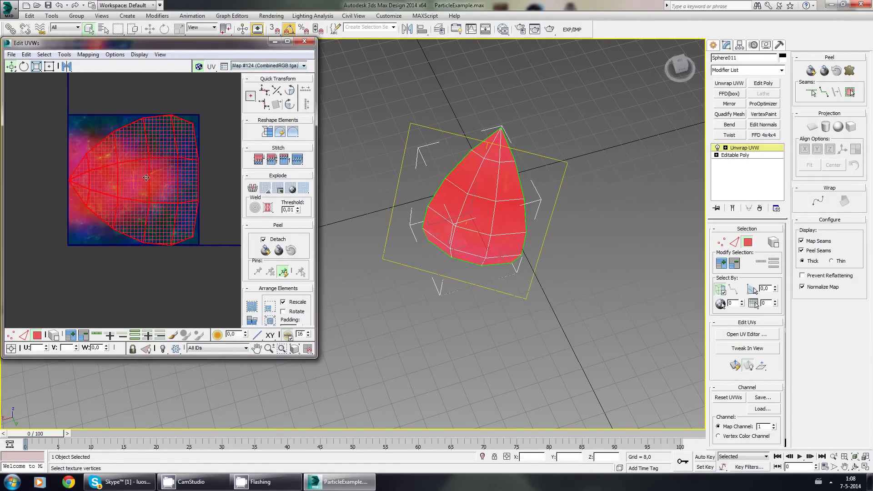
Narrow the UV shell slightly in width with freeform scaling and collapse the Unwrap UVW modifier into the Editable Poly
scroll(146, 177, "up", 2)
left_click(49, 67)
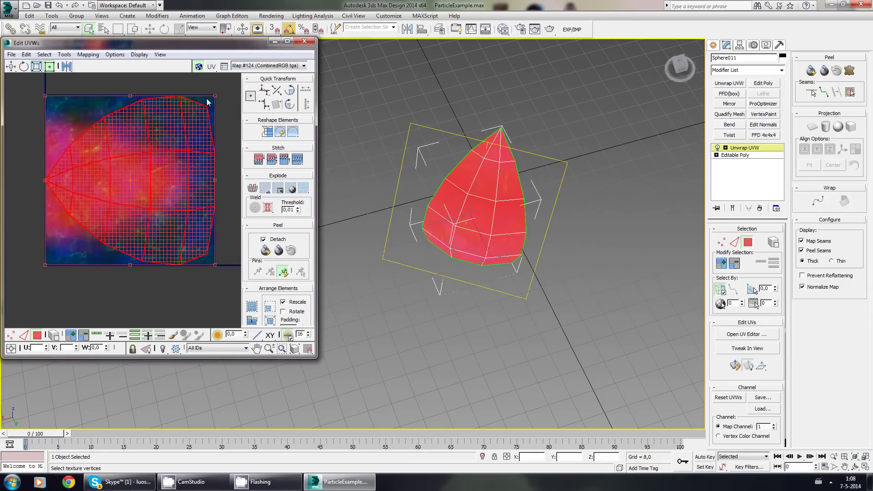
left_click_drag(214, 96, 206, 97)
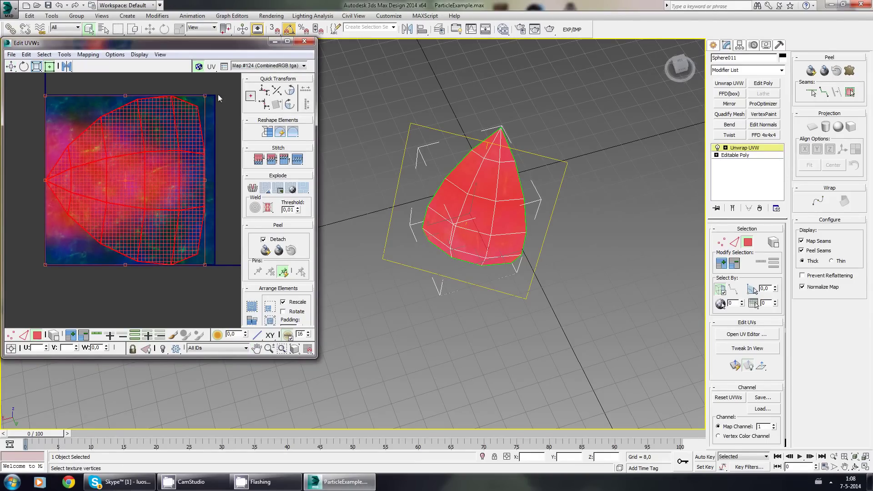
left_click(224, 95)
left_click(304, 42)
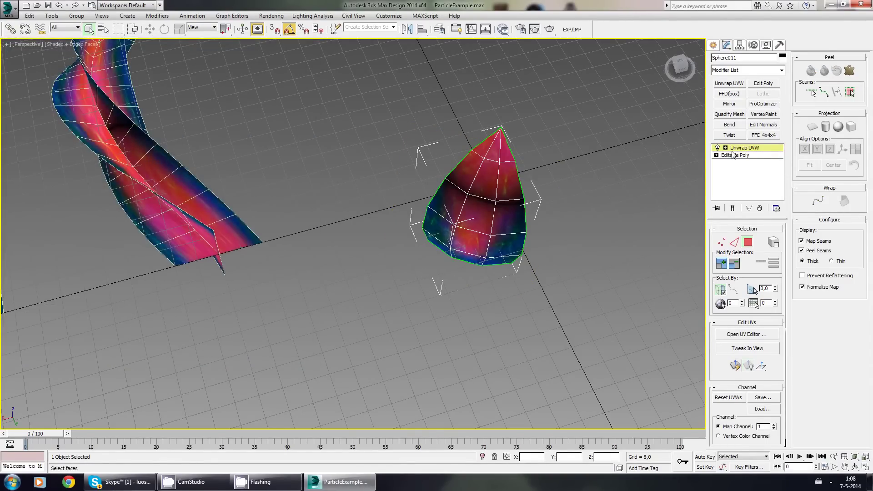
right_click(734, 148)
left_click(766, 239)
Activate the Rotate tool for the wedge and divide 360 by 5 in Calculator to get the spacing angle for its copies
middle_click_drag(502, 236, 393, 236, "alt")
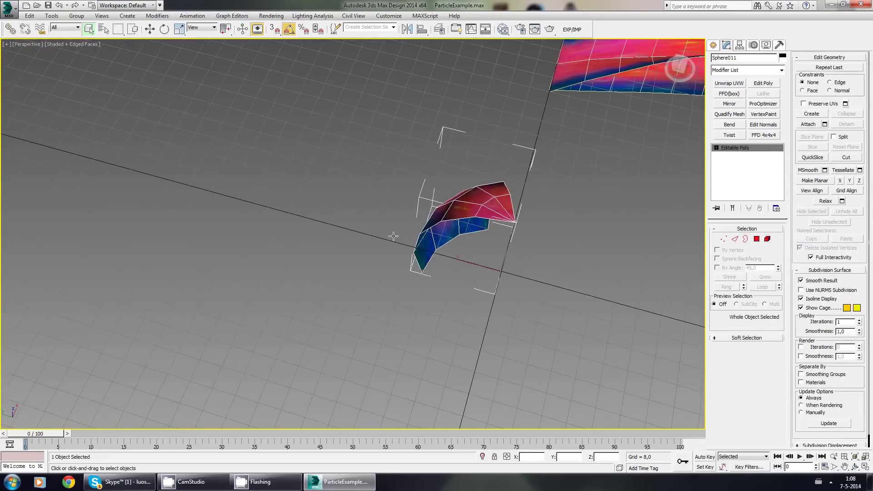
key("e")
middle_click_drag(433, 290, 359, 300)
scroll(412, 307, "up", 3)
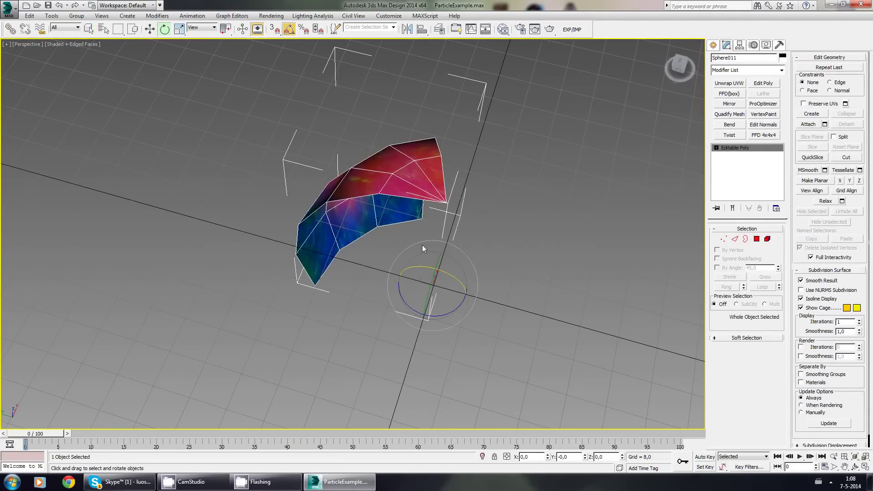
middle_click_drag(506, 281, 487, 288)
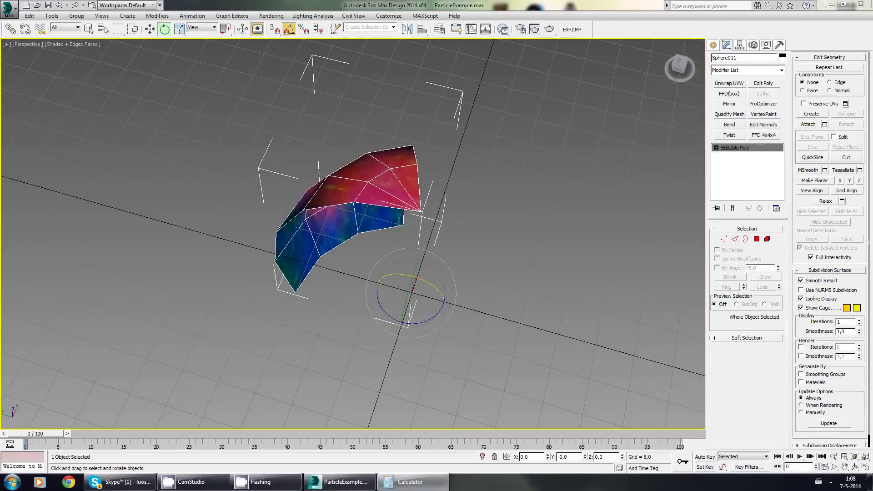
key("alt+Tab")
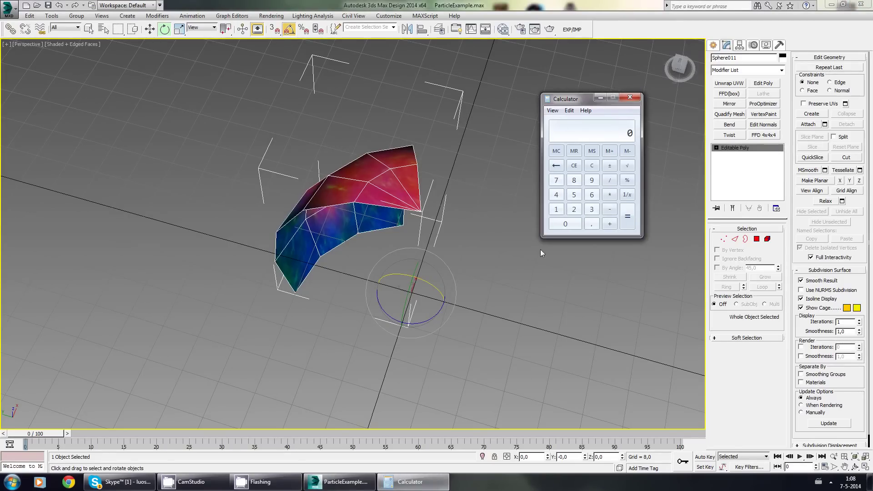
left_click(591, 209)
left_click(592, 196)
left_click(565, 223)
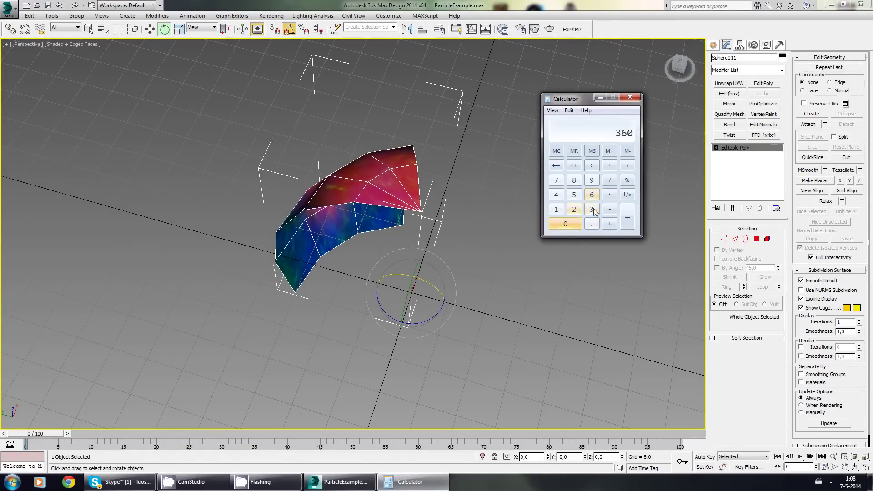
left_click(609, 181)
left_click(573, 195)
left_click(627, 216)
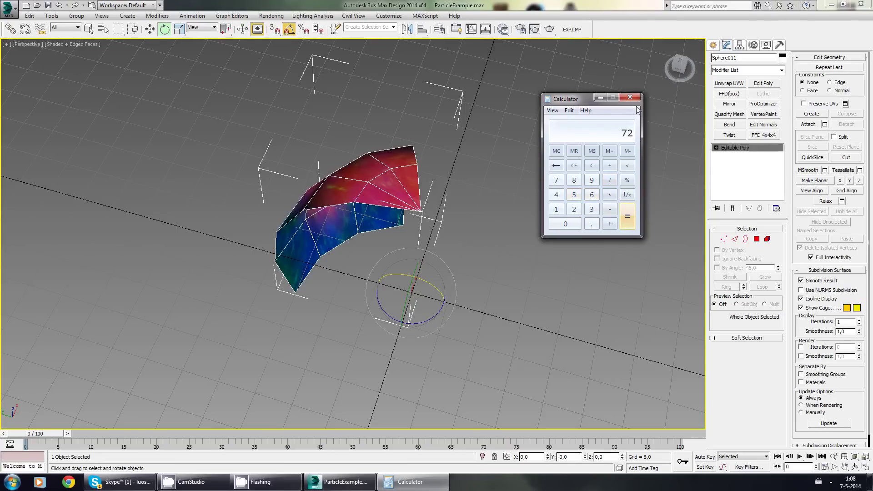
key("alt+Tab")
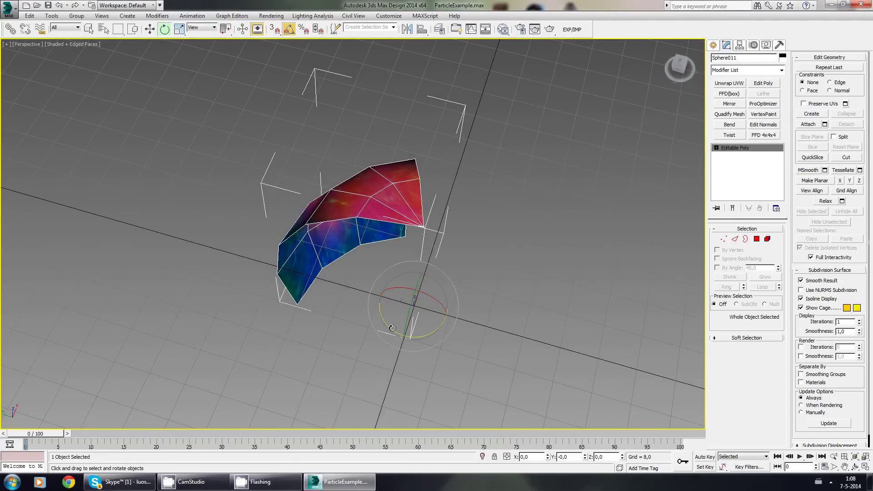
Make a rotated copy of the wedge around the sphere's axis and set its Z rotation to 72°
left_click_drag(387, 342, 461, 339, "shift")
left_click(445, 280)
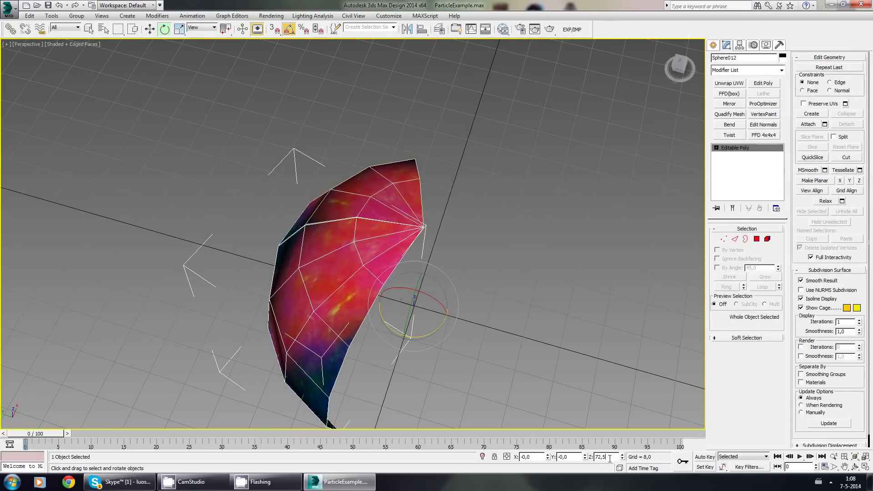
key("Return")
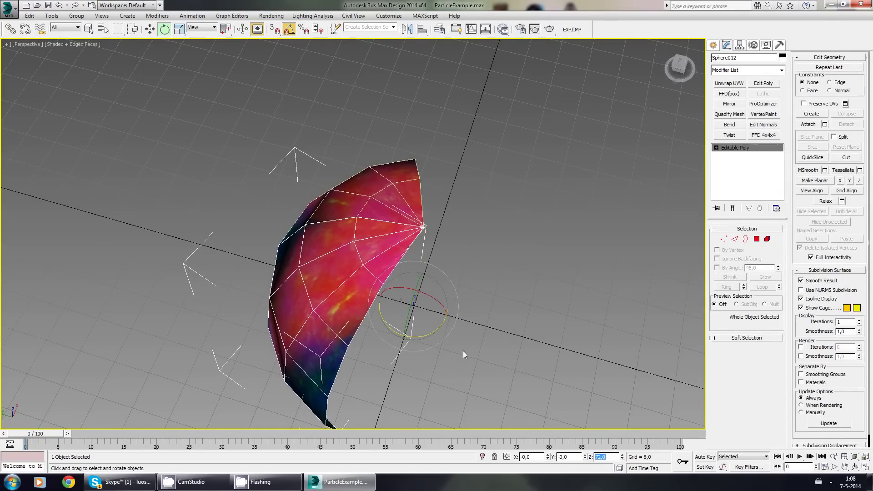
Clone the newest wedge by rotating it further around the axis and set the copy's Z rotation to 144°
scroll(462, 351, "up", 2)
left_click_drag(423, 319, 487, 313, "shift")
left_click(444, 282)
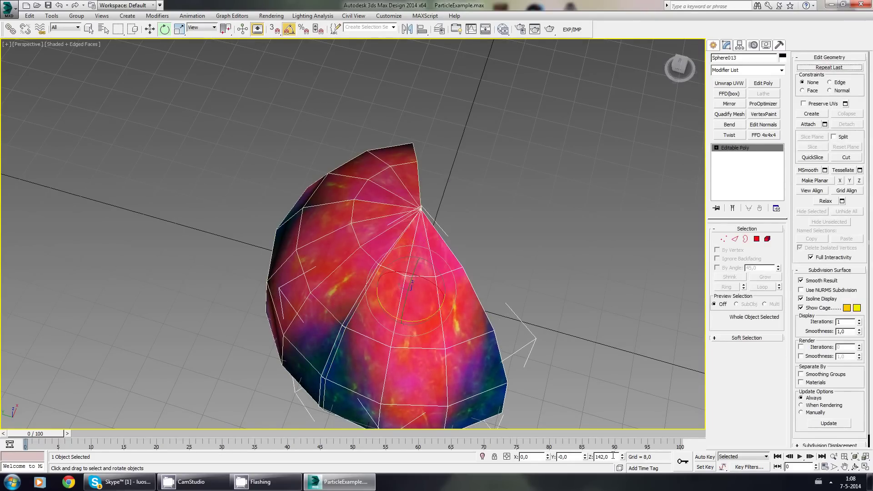
left_click_drag(612, 456, 604, 458)
type("4,0")
key("Return")
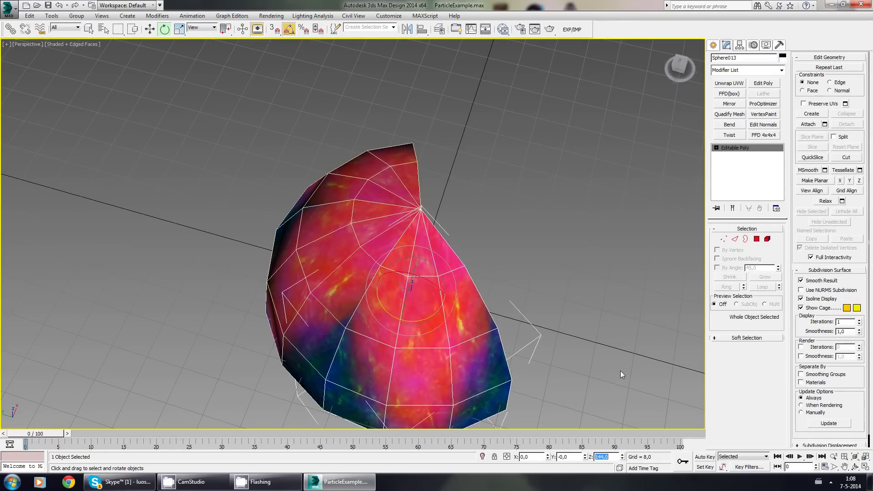
Copy the original wedge in the opposite rotation direction and set the copy's Z rotation to -72°
mouse_move(495, 221)
middle_mouse_down("alt")
mouse_move(472, 246)
mouse_move(382, 245)
middle_mouse_up("alt")
left_click(342, 187)
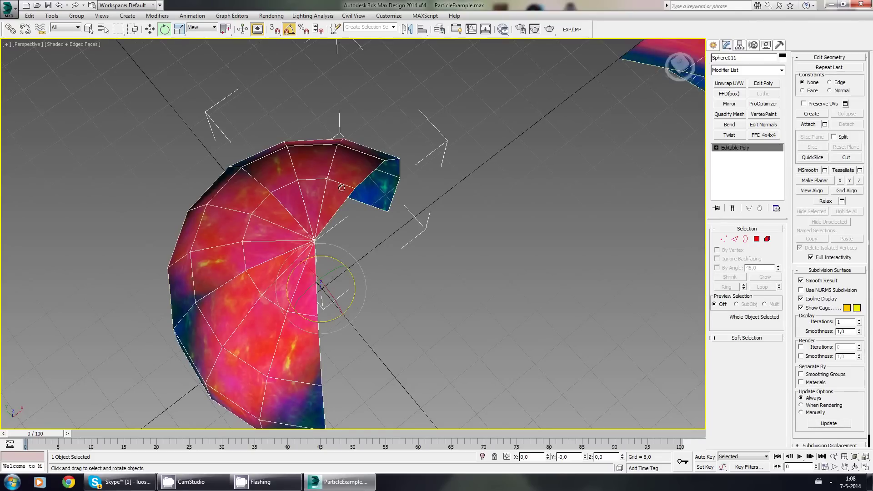
left_click_drag(352, 316, 261, 336, "shift")
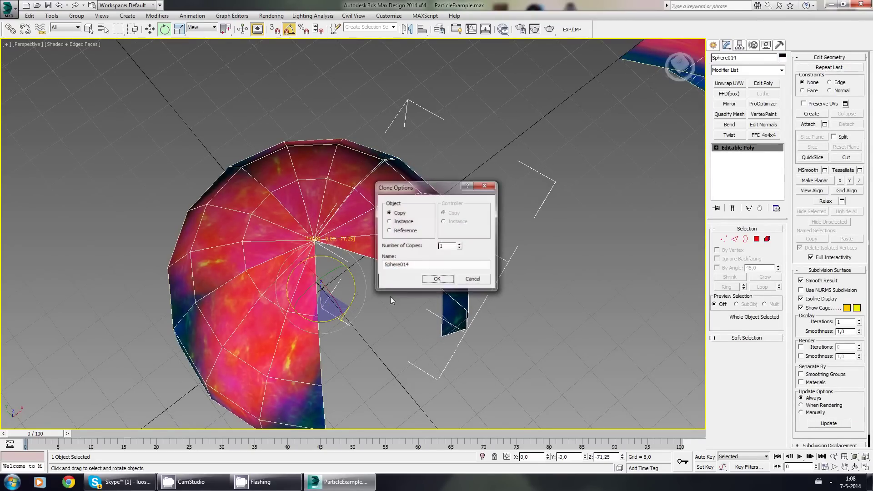
left_click(435, 280)
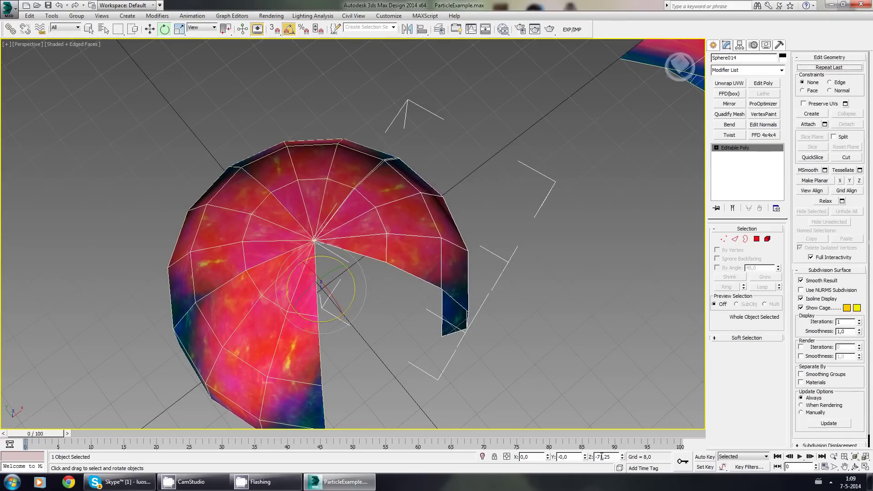
double_click(601, 456)
type("-72")
key("Return")
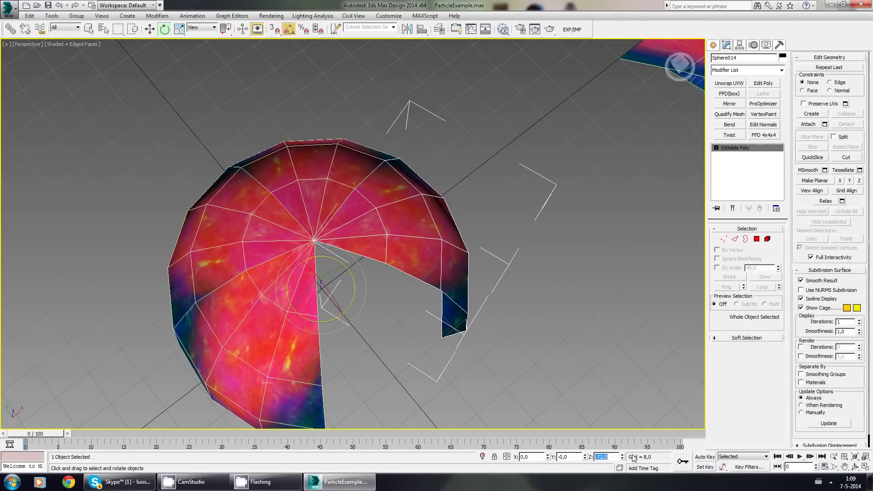
Clone the -72° wedge into the remaining gap and set the copy's Z rotation to -144°
middle_click_drag(247, 272, 331, 193)
left_click_drag(433, 223, 329, 254, "shift")
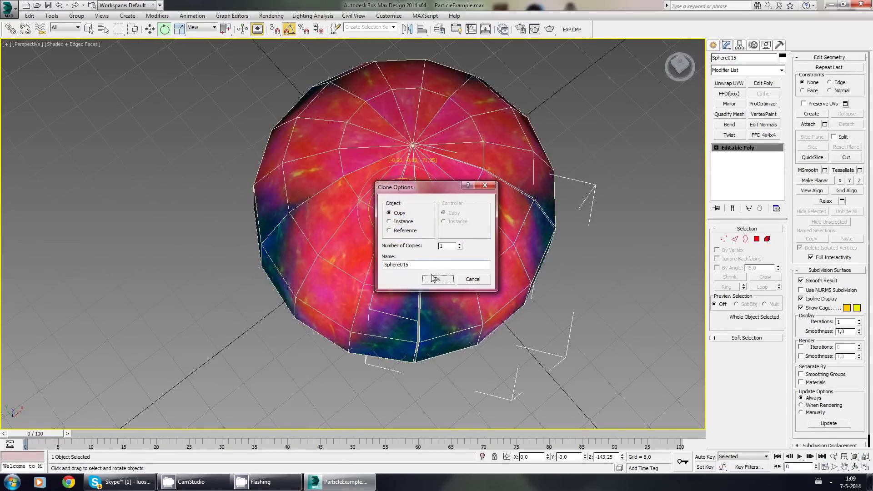
left_click(436, 276)
double_click(603, 456)
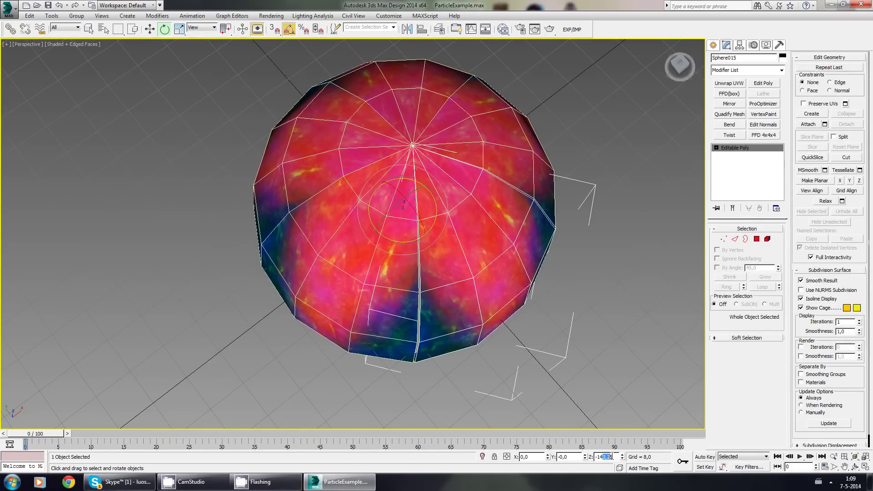
type("-144")
key("Return")
Attach the other wedges to the last copy to form one mesh and switch to vertex editing
middle_click_drag(273, 227, 432, 278, "alt")
middle_click_drag(465, 358, 427, 236)
scroll(418, 245, "down", 3)
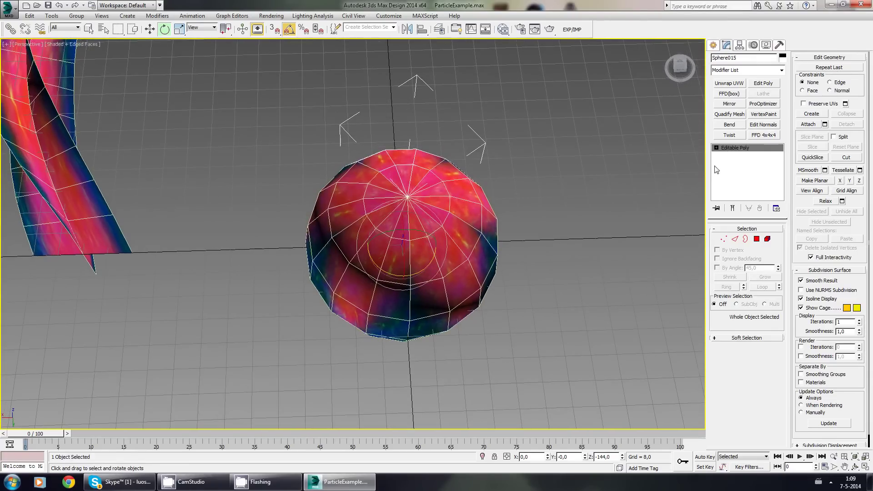
left_click(809, 124)
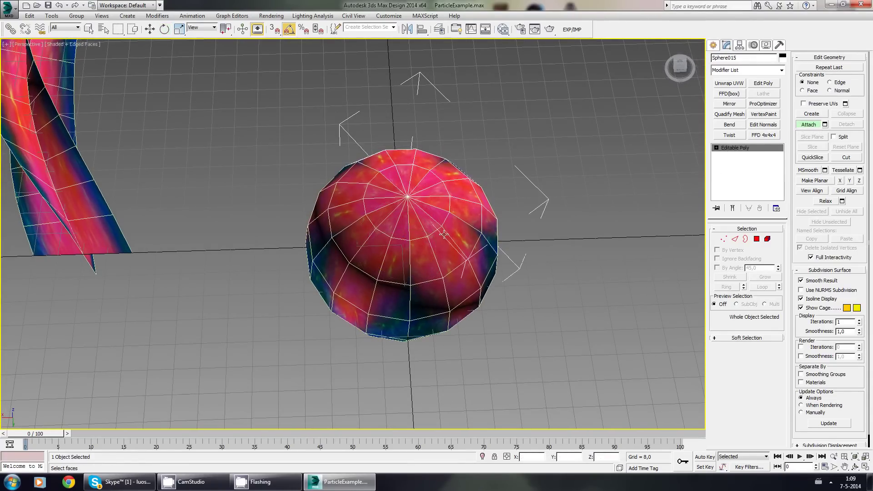
left_click(361, 255)
middle_click_drag(411, 226, 412, 241)
key("1")
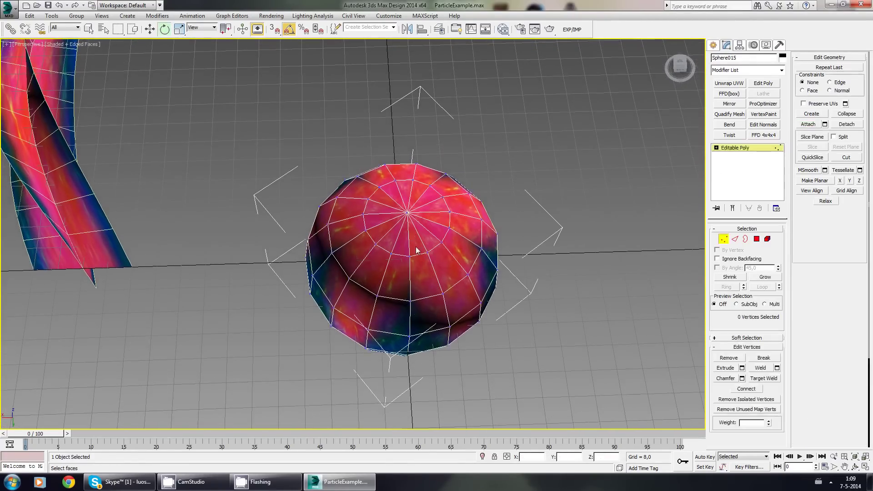
Weld all vertices of the combined dome mesh, switch to its polygons, and leave sub-object editing
key("ctrl+a")
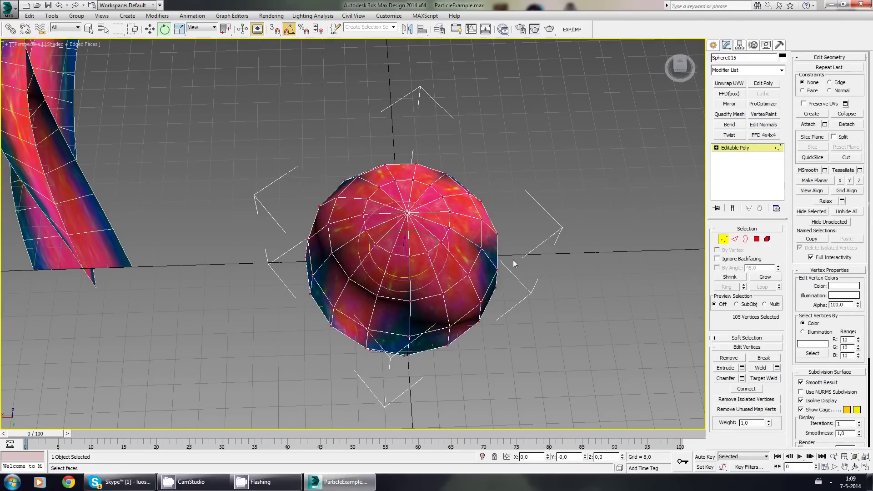
left_click(759, 368)
left_click(756, 239)
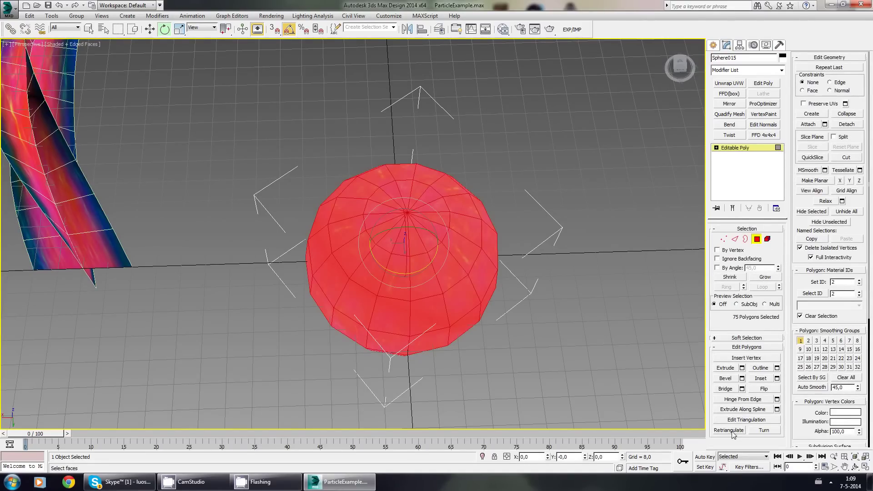
scroll(520, 302, "down", 4)
left_click(714, 46)
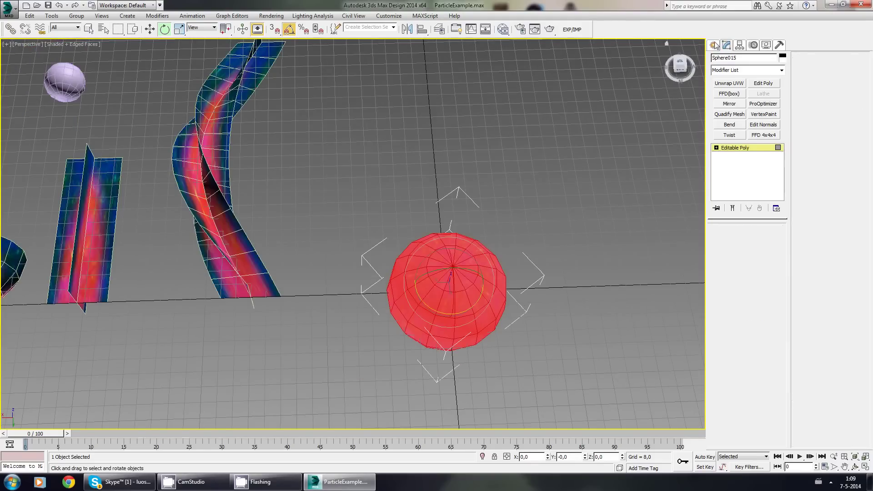
Rotate the dome 90° onto its side so its open end faces the same way as the other effect meshes
middle_click_drag(577, 277, 456, 328, "alt")
scroll(472, 322, "up", 4)
left_click_drag(458, 308, 352, 259)
scroll(486, 257, "down", 5)
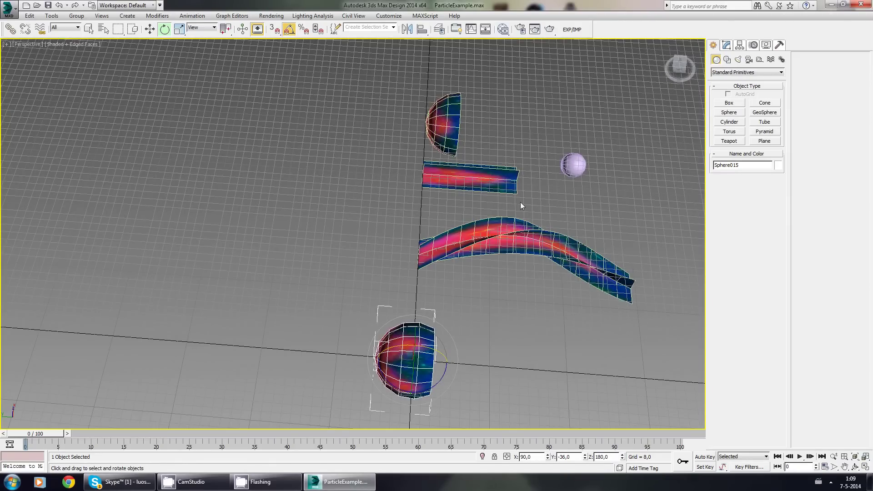
middle_click_drag(553, 235, 502, 219)
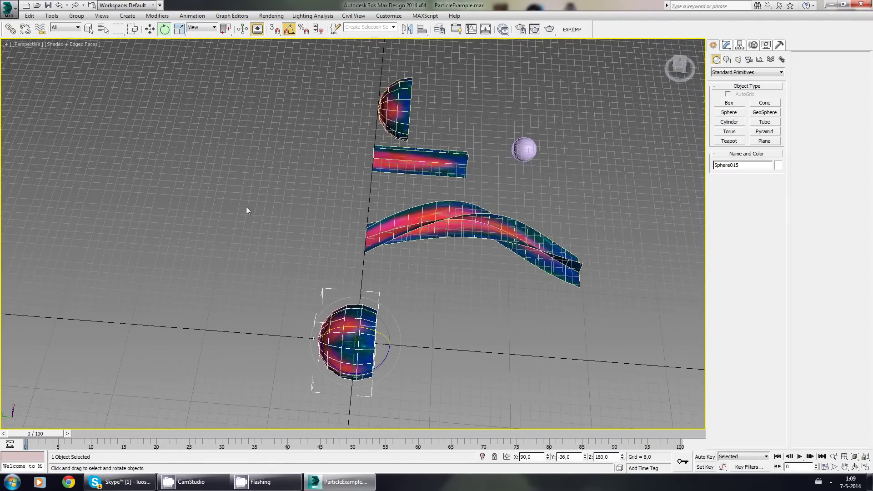
Turn on snapping and move the dome so its closed pole sits on the world origin, at Y -32
middle_click_drag(362, 357, 444, 255)
scroll(393, 295, "up", 4)
key("w")
scroll(367, 306, "up", 3)
middle_click_drag(368, 307, 386, 305, "alt")
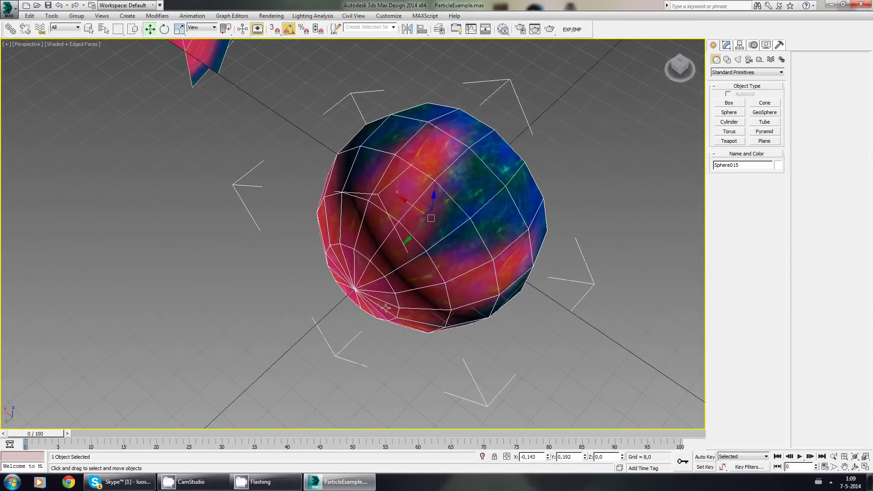
key("s")
left_click_drag(362, 296, 430, 218)
middle_click_drag(429, 217, 398, 255)
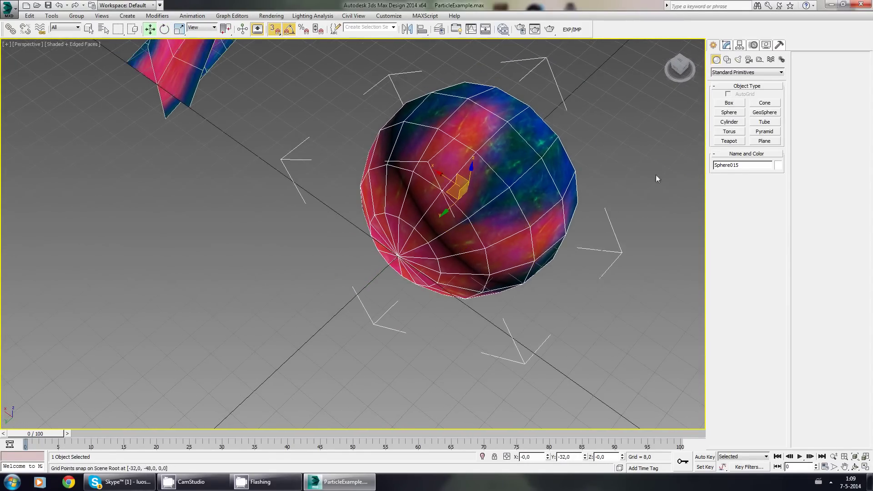
Adjust only the dome's pivot and set it to the world origin at X 0, Y 0, Z 0
left_click(739, 45)
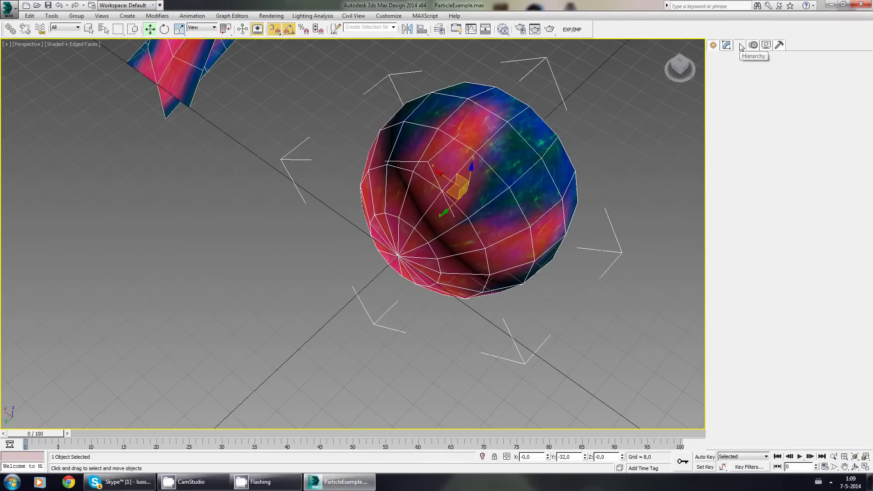
left_click(745, 104)
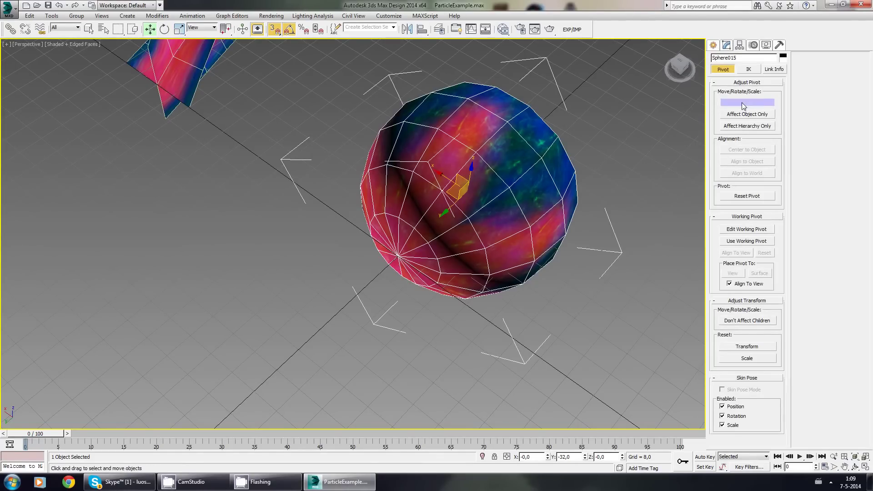
right_click(585, 456)
right_click(547, 457)
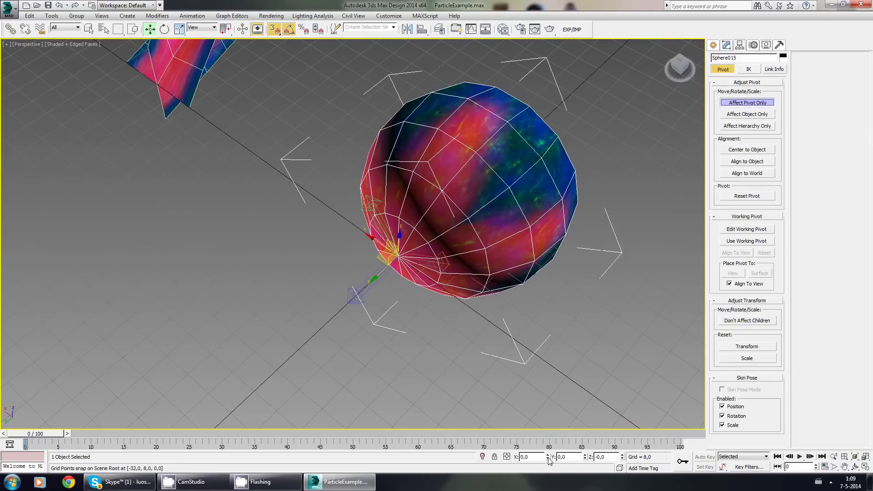
middle_click_drag(459, 191, 457, 240)
left_click(713, 45)
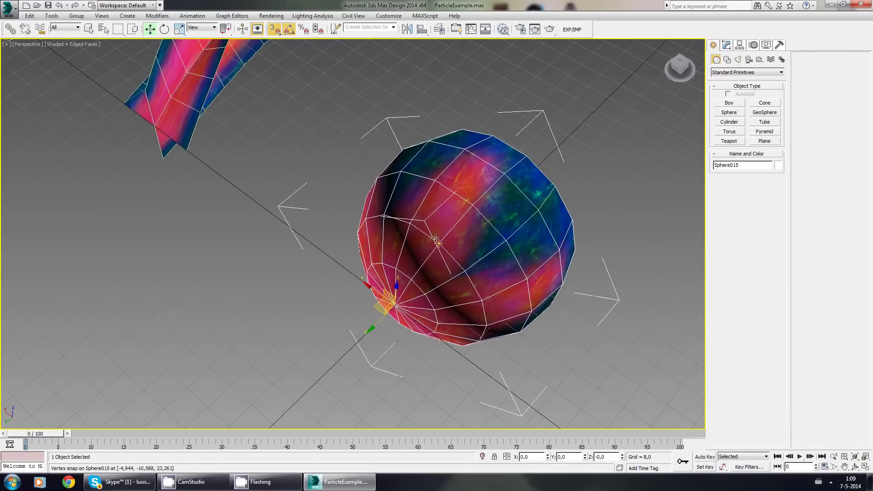
Examine the small centre sphere alongside the hemisphere, both tails and the dome from several angles
scroll(383, 261, "down", 5)
scroll(383, 261, "up", 2)
middle_click_drag(382, 261, 392, 324)
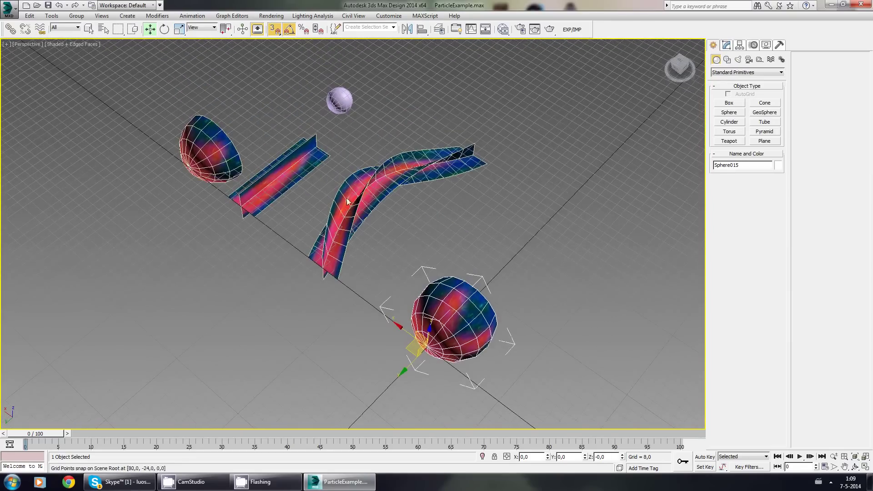
left_click(342, 101)
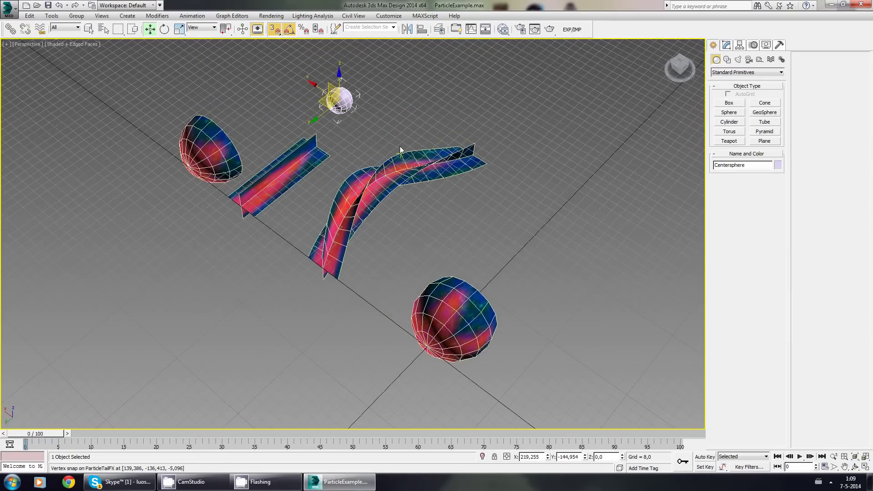
middle_click_drag(351, 115, 353, 145)
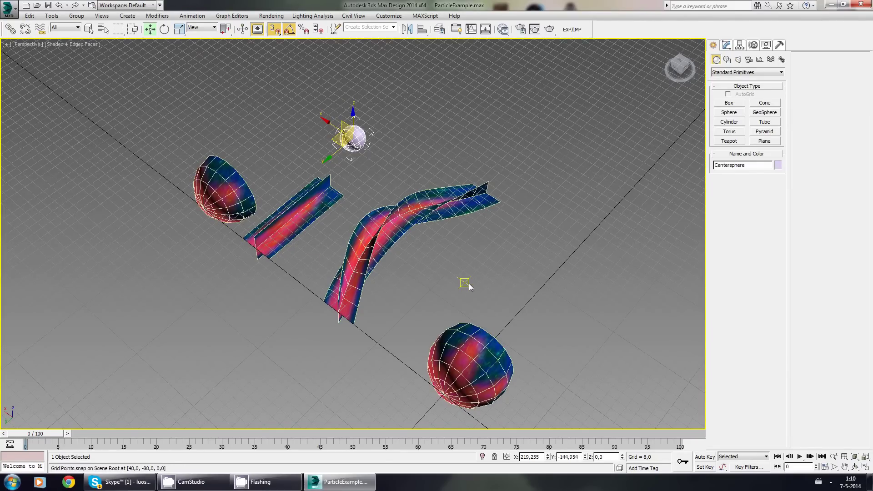
scroll(467, 271, "down", 2)
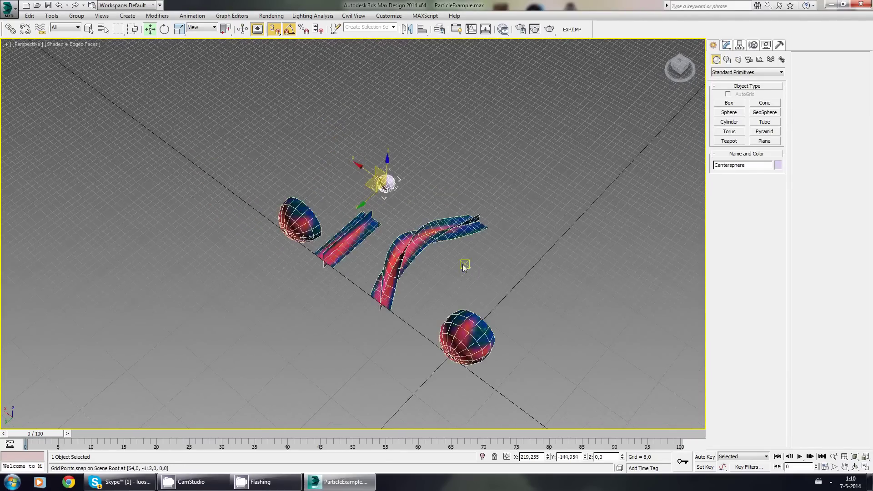
scroll(467, 263, "up", 2)
middle_click_drag(475, 246, 335, 261, "alt")
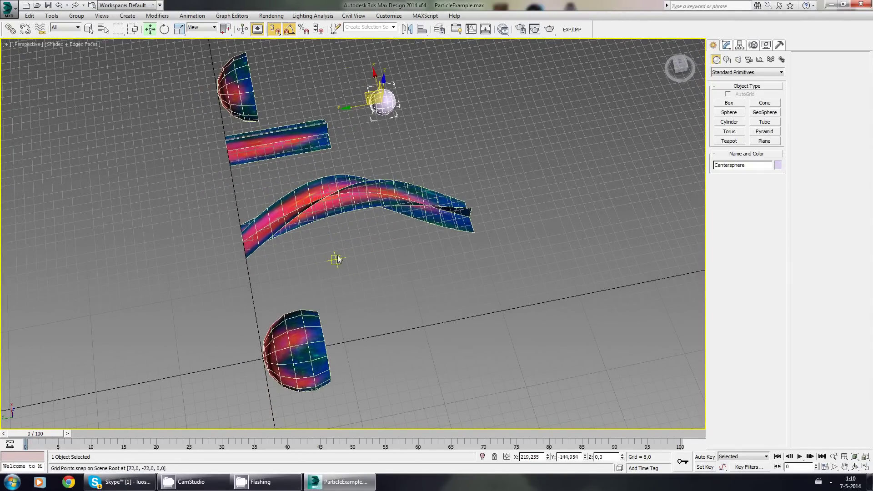
middle_click_drag(337, 259, 354, 275)
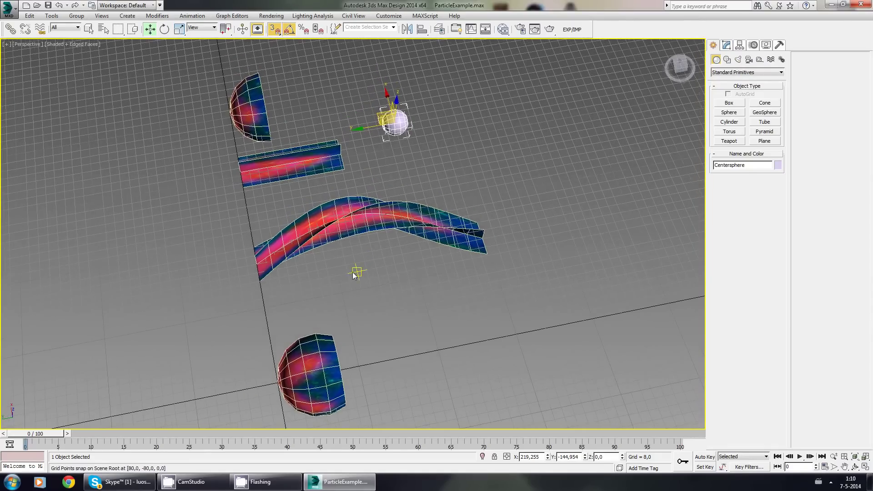
Turn off snapping, open the Batch Export/Import script clear of the models, and select all five meshes
key("s")
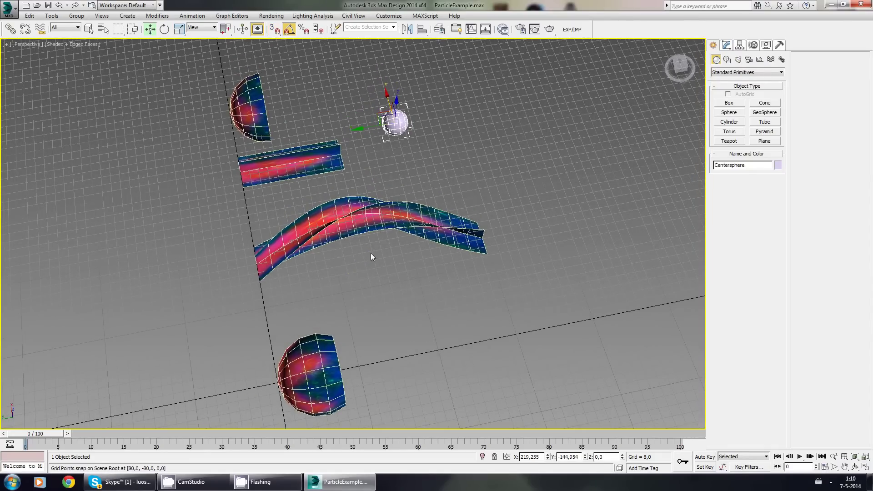
left_click(575, 32)
left_click_drag(438, 143, 569, 143)
scroll(283, 255, "down", 4)
left_click_drag(348, 338, 348, 337)
scroll(349, 332, "up", 2)
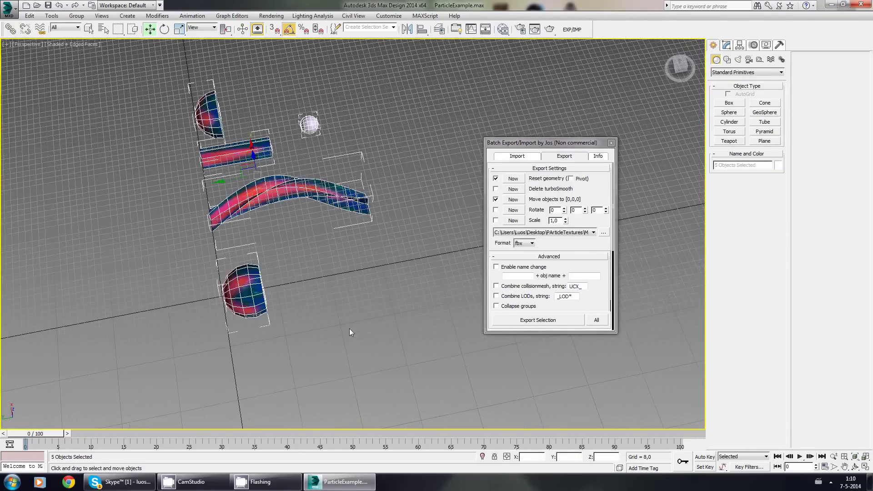
Rename the first textured hemisphere ProjectileShield and copy that name
left_click(312, 264)
middle_click_drag(211, 146, 228, 184)
left_click(220, 156)
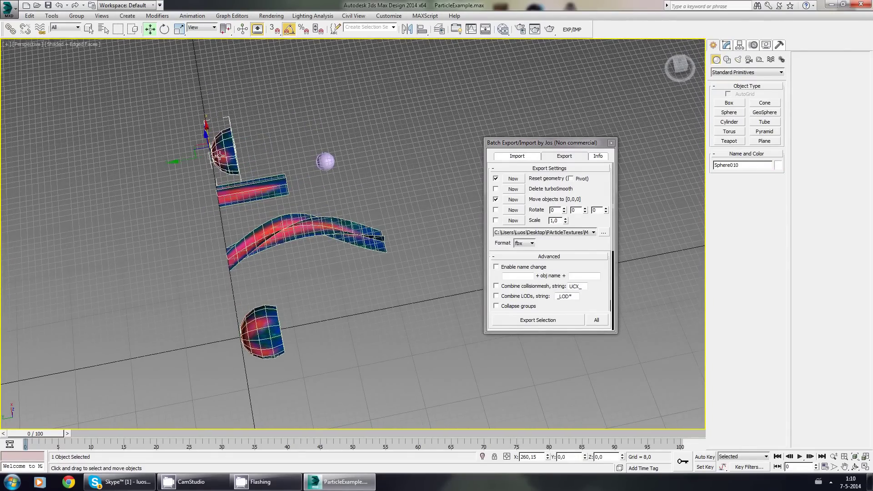
left_click(718, 165)
type("ProjectileShield")
left_click(753, 165)
key("ctrl+c")
Rename the five-wedge dome at the origin using the copied ProjectileShield name
left_click(278, 337)
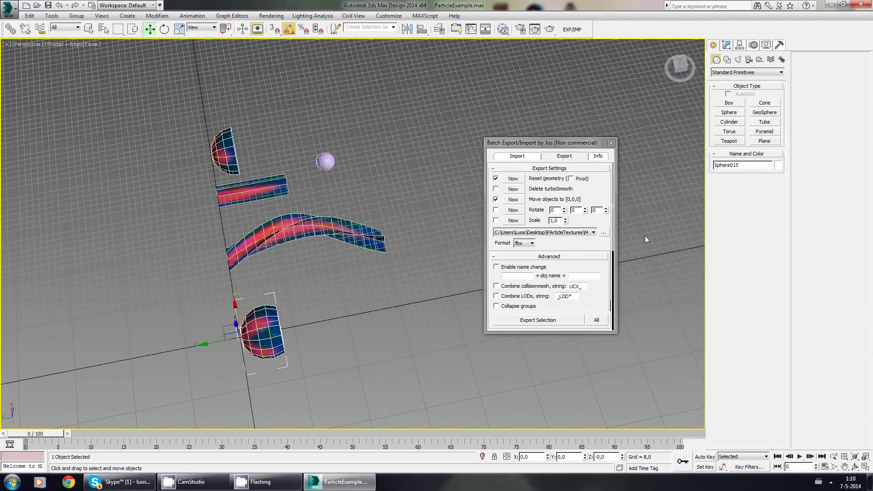
double_click(754, 165)
key("ctrl+v")
Rename the spiral tail ParticleTailFX01 and the straight tail ParticleTailFX02
left_click(248, 250)
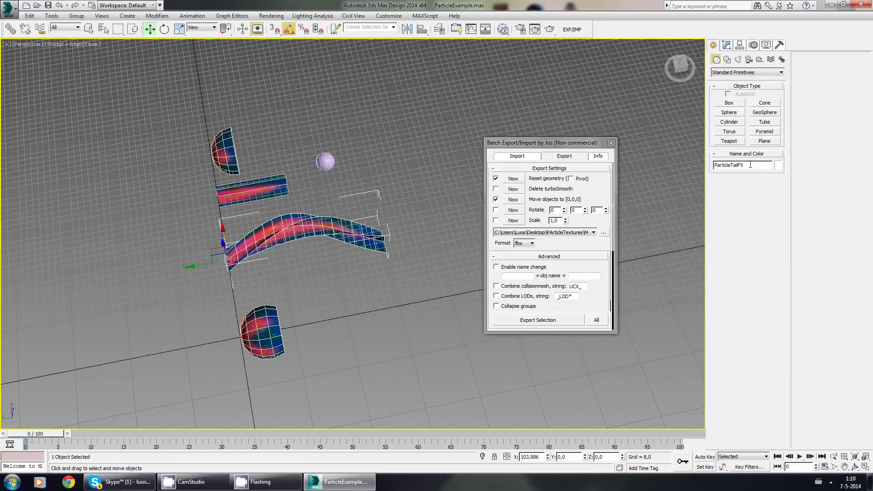
left_click(261, 188)
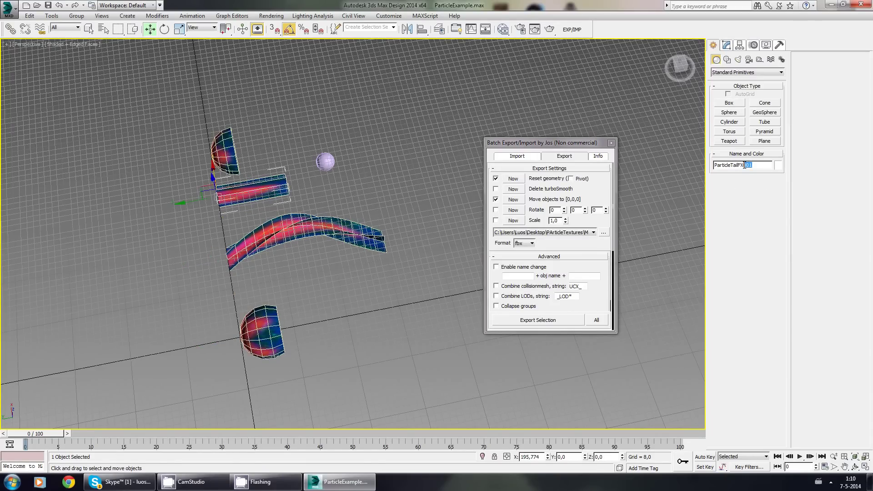
left_click(369, 232)
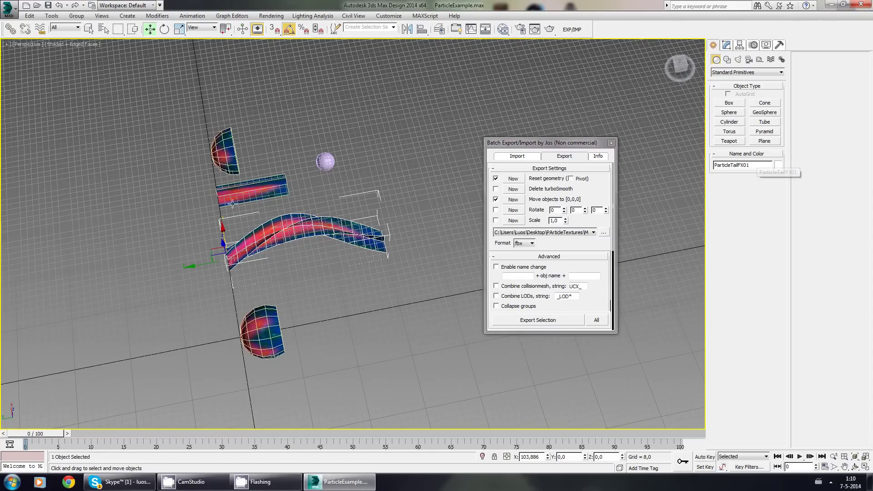
left_click(255, 189)
left_click(763, 166)
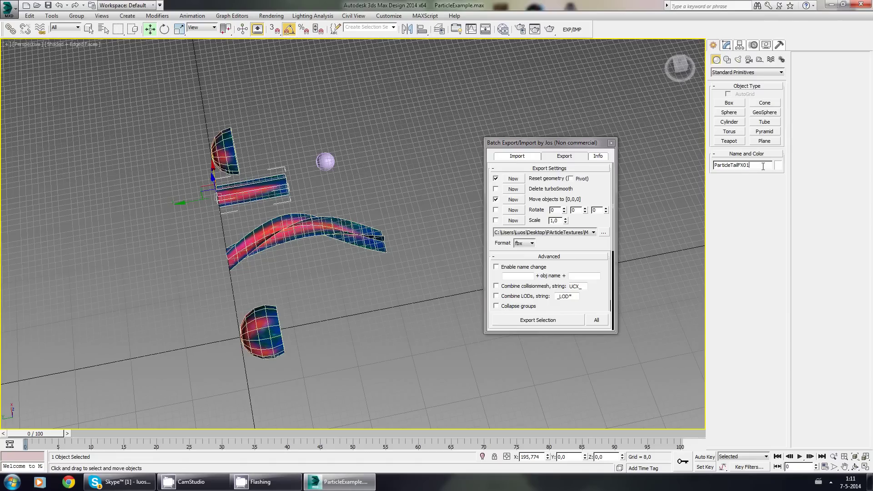
left_click(295, 235)
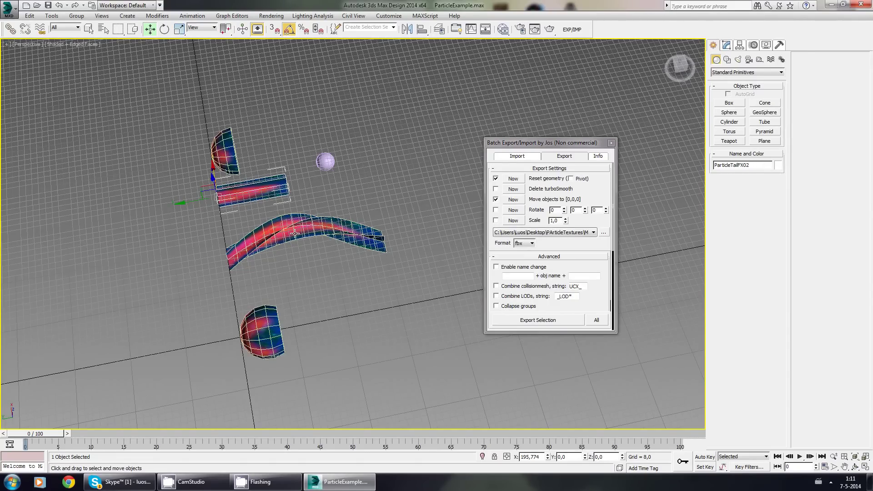
left_click(327, 287)
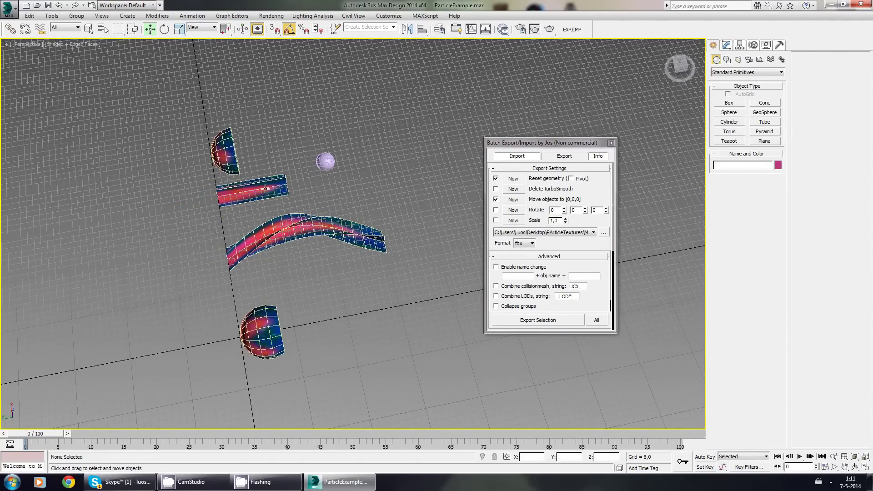
Batch export all five meshes as FBX to the Meshes\Finished folder, checking and accepting the existing FBX options
scroll(211, 174, "down", 4)
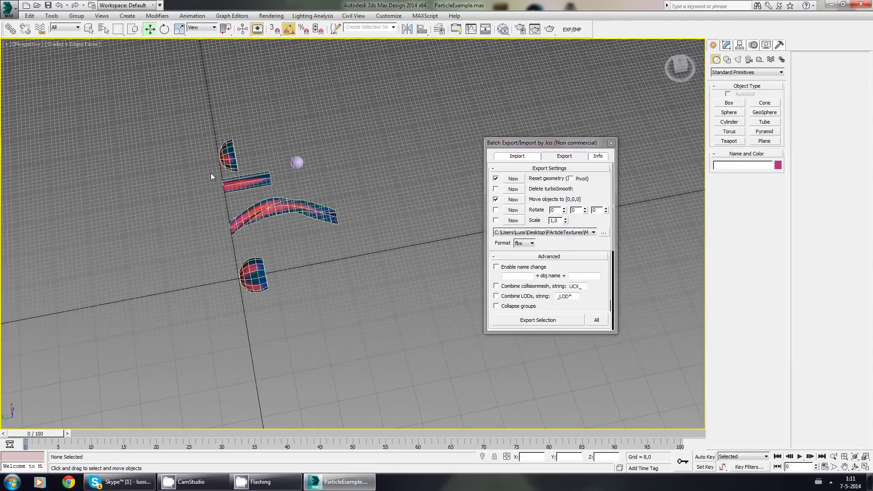
left_click_drag(382, 344, 508, 382)
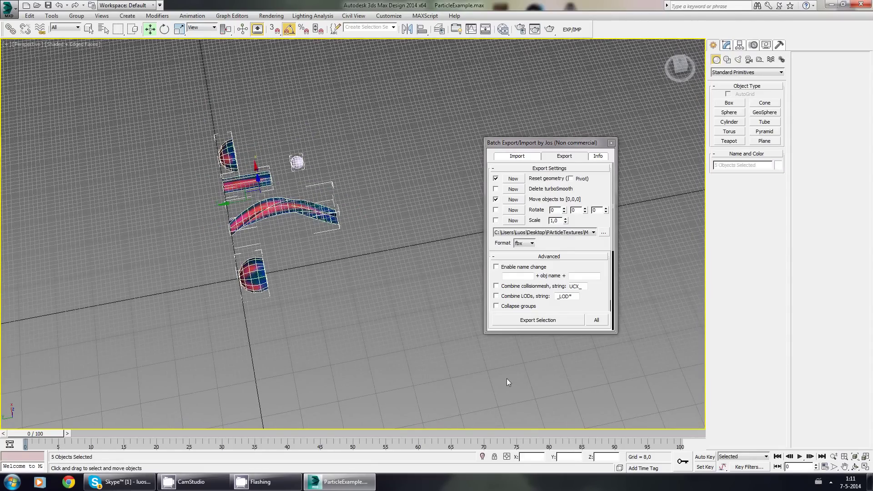
left_click(541, 321)
scroll(584, 204, "down", 2)
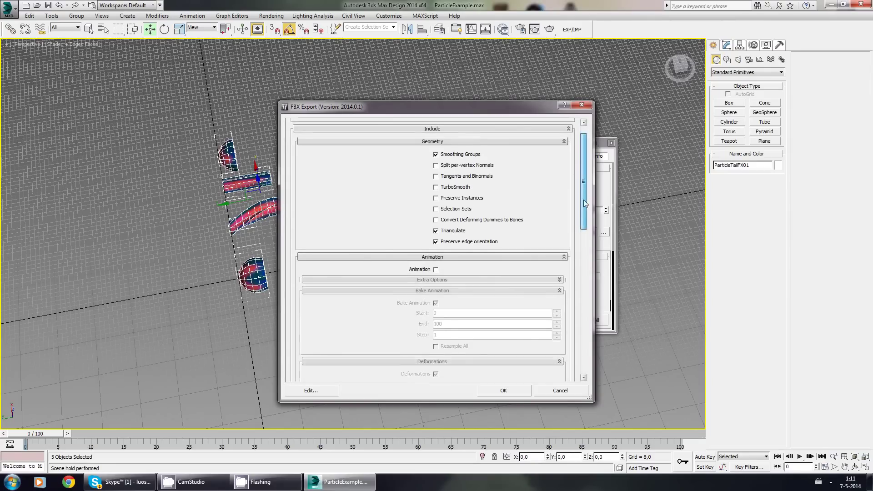
scroll(584, 203, "down", 10)
scroll(585, 204, "up", 12)
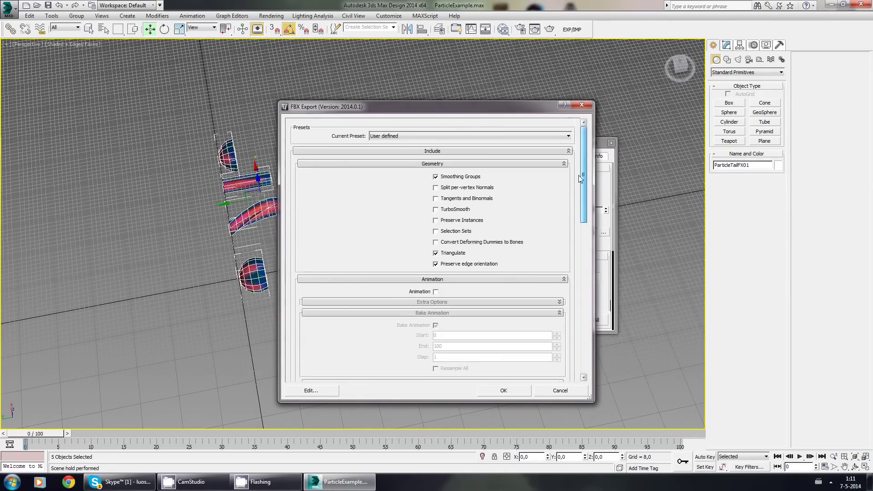
left_click(499, 392)
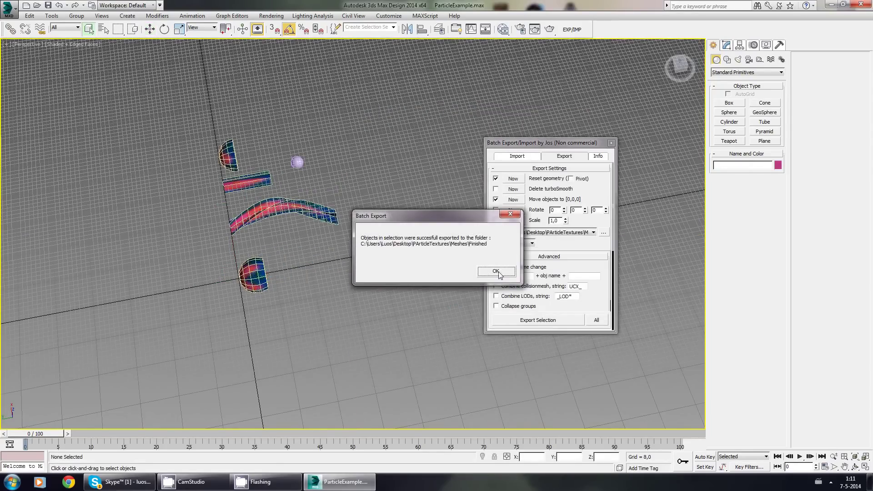
left_click(496, 272)
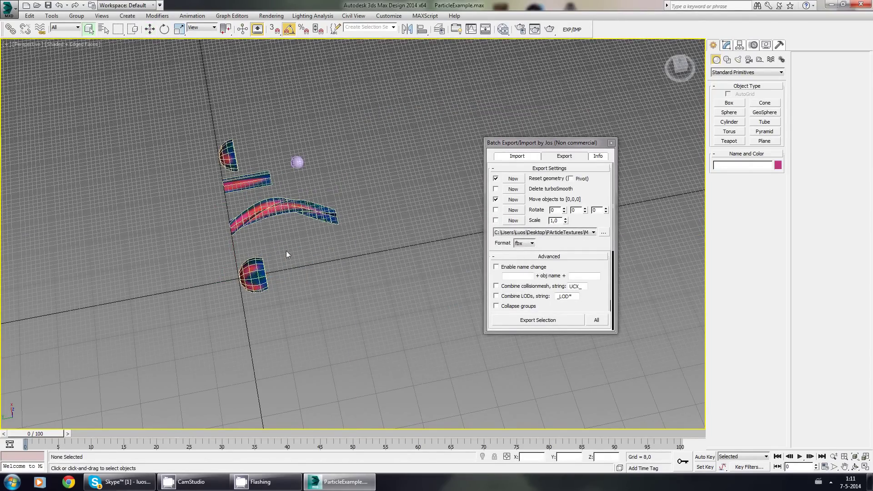
middle_click_drag(287, 251, 277, 269)
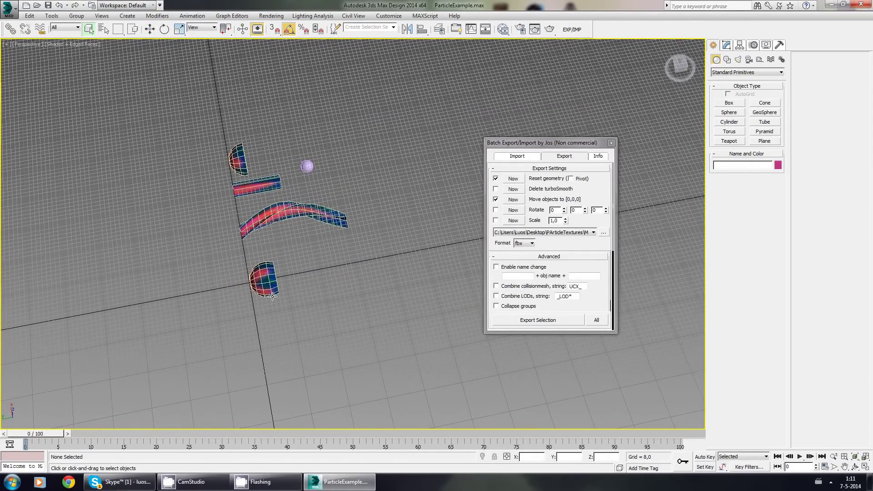